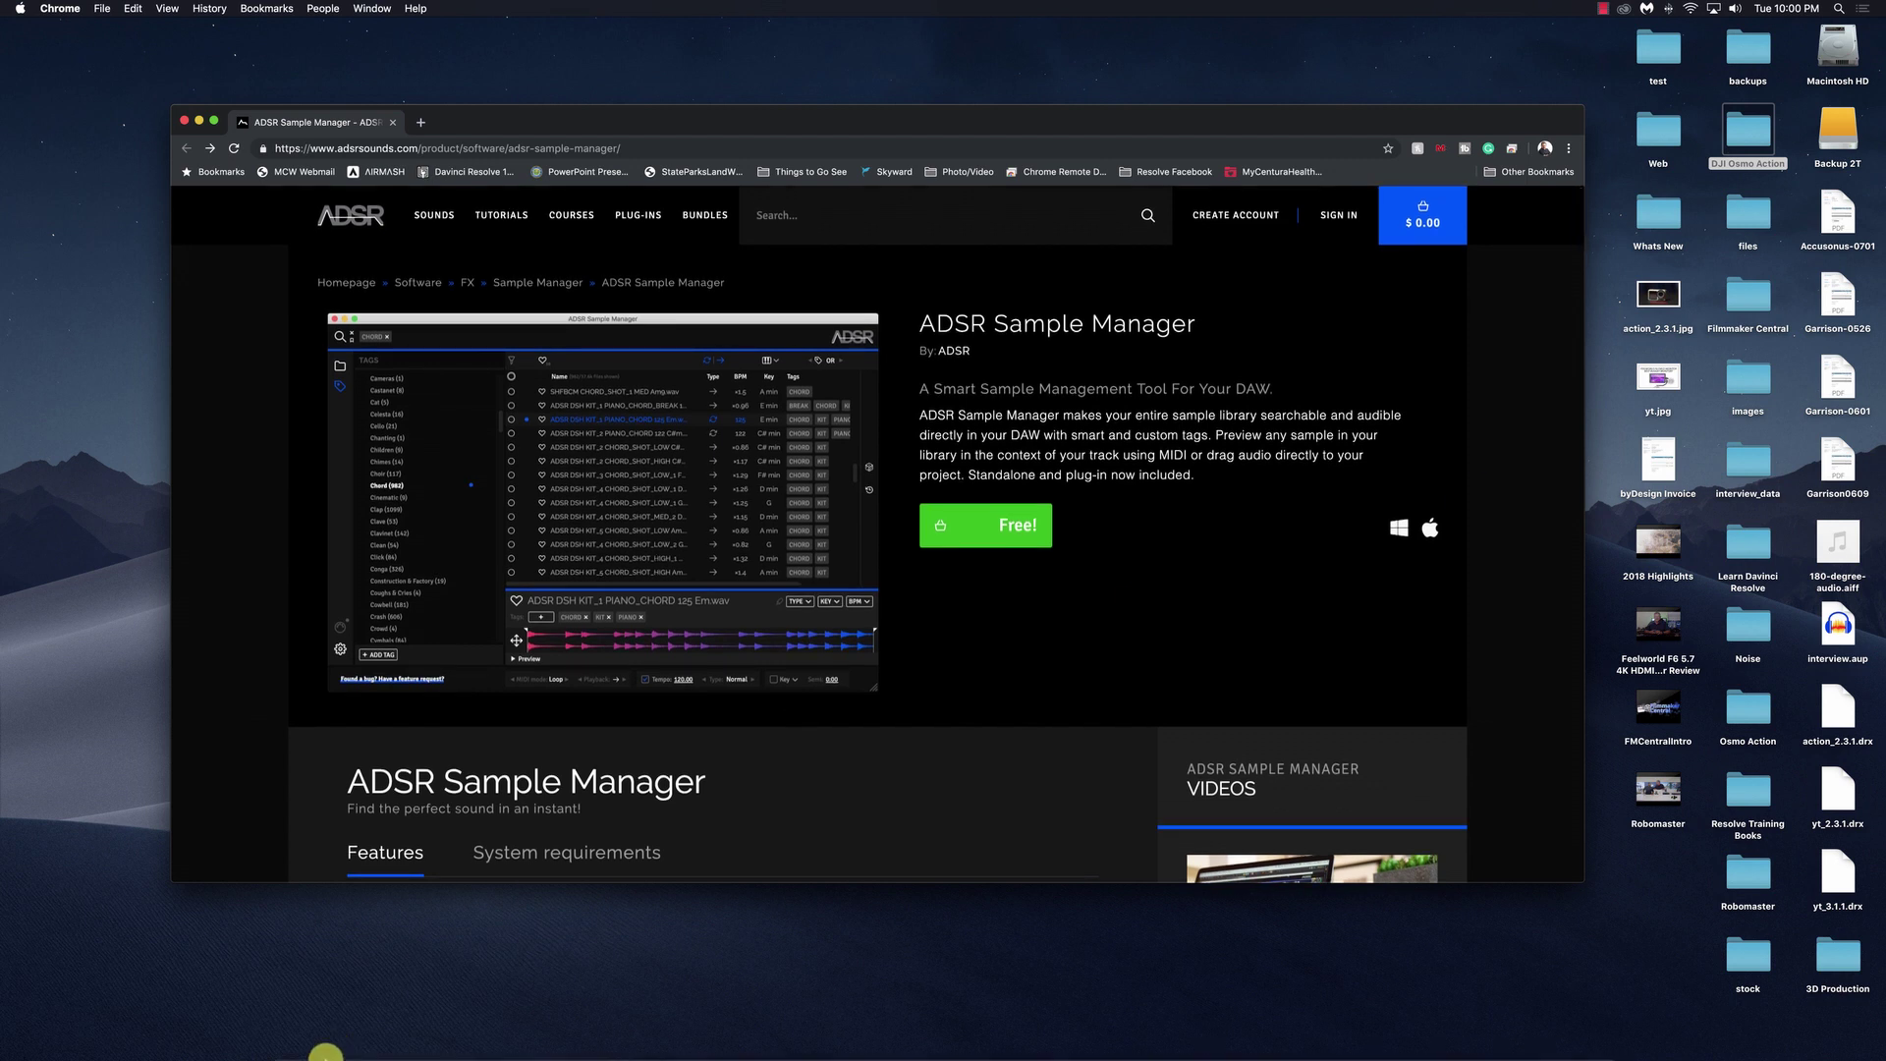
Bring up the Dock to leave the ADSR Sample Manager page in Chrome for DaVinci Resolve.
mouse_move(376, 1041)
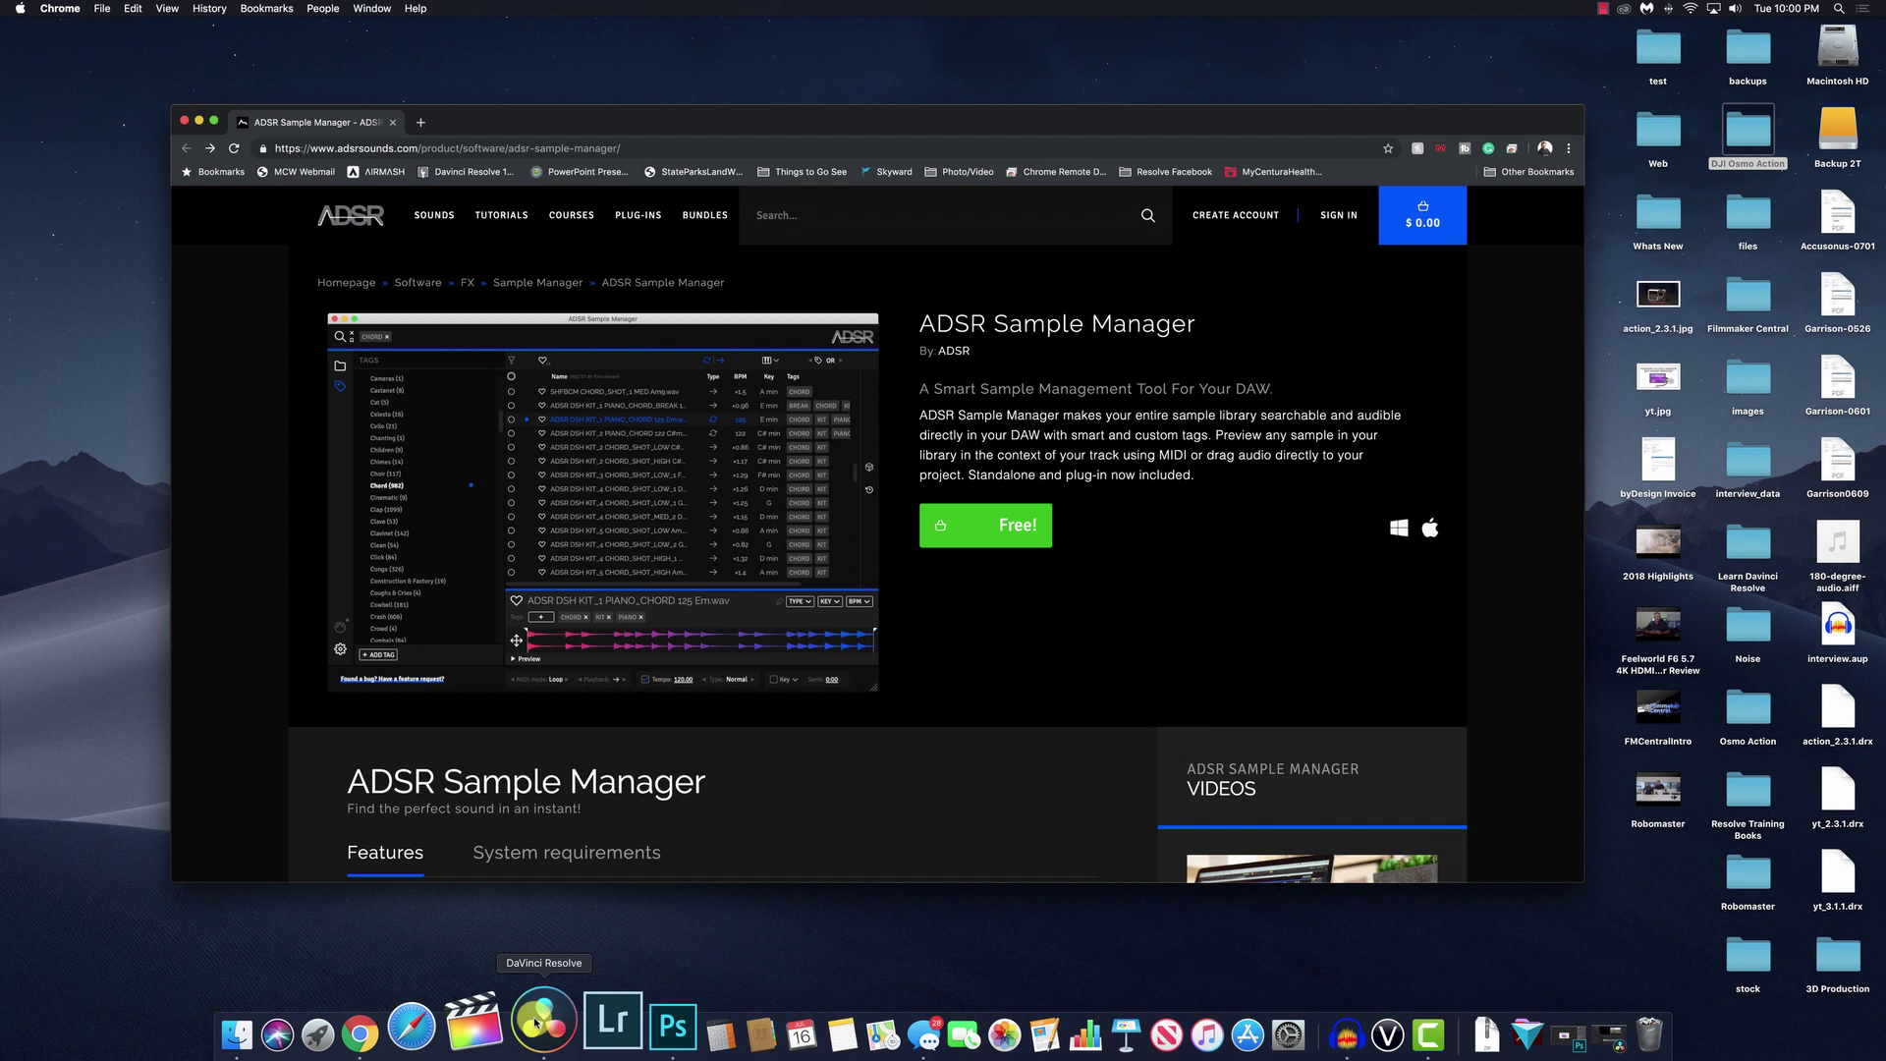
Switch to Resolve, enable ADSR Sample Manager under Audio Plugins in Preferences, and save.
left_click(536, 1023)
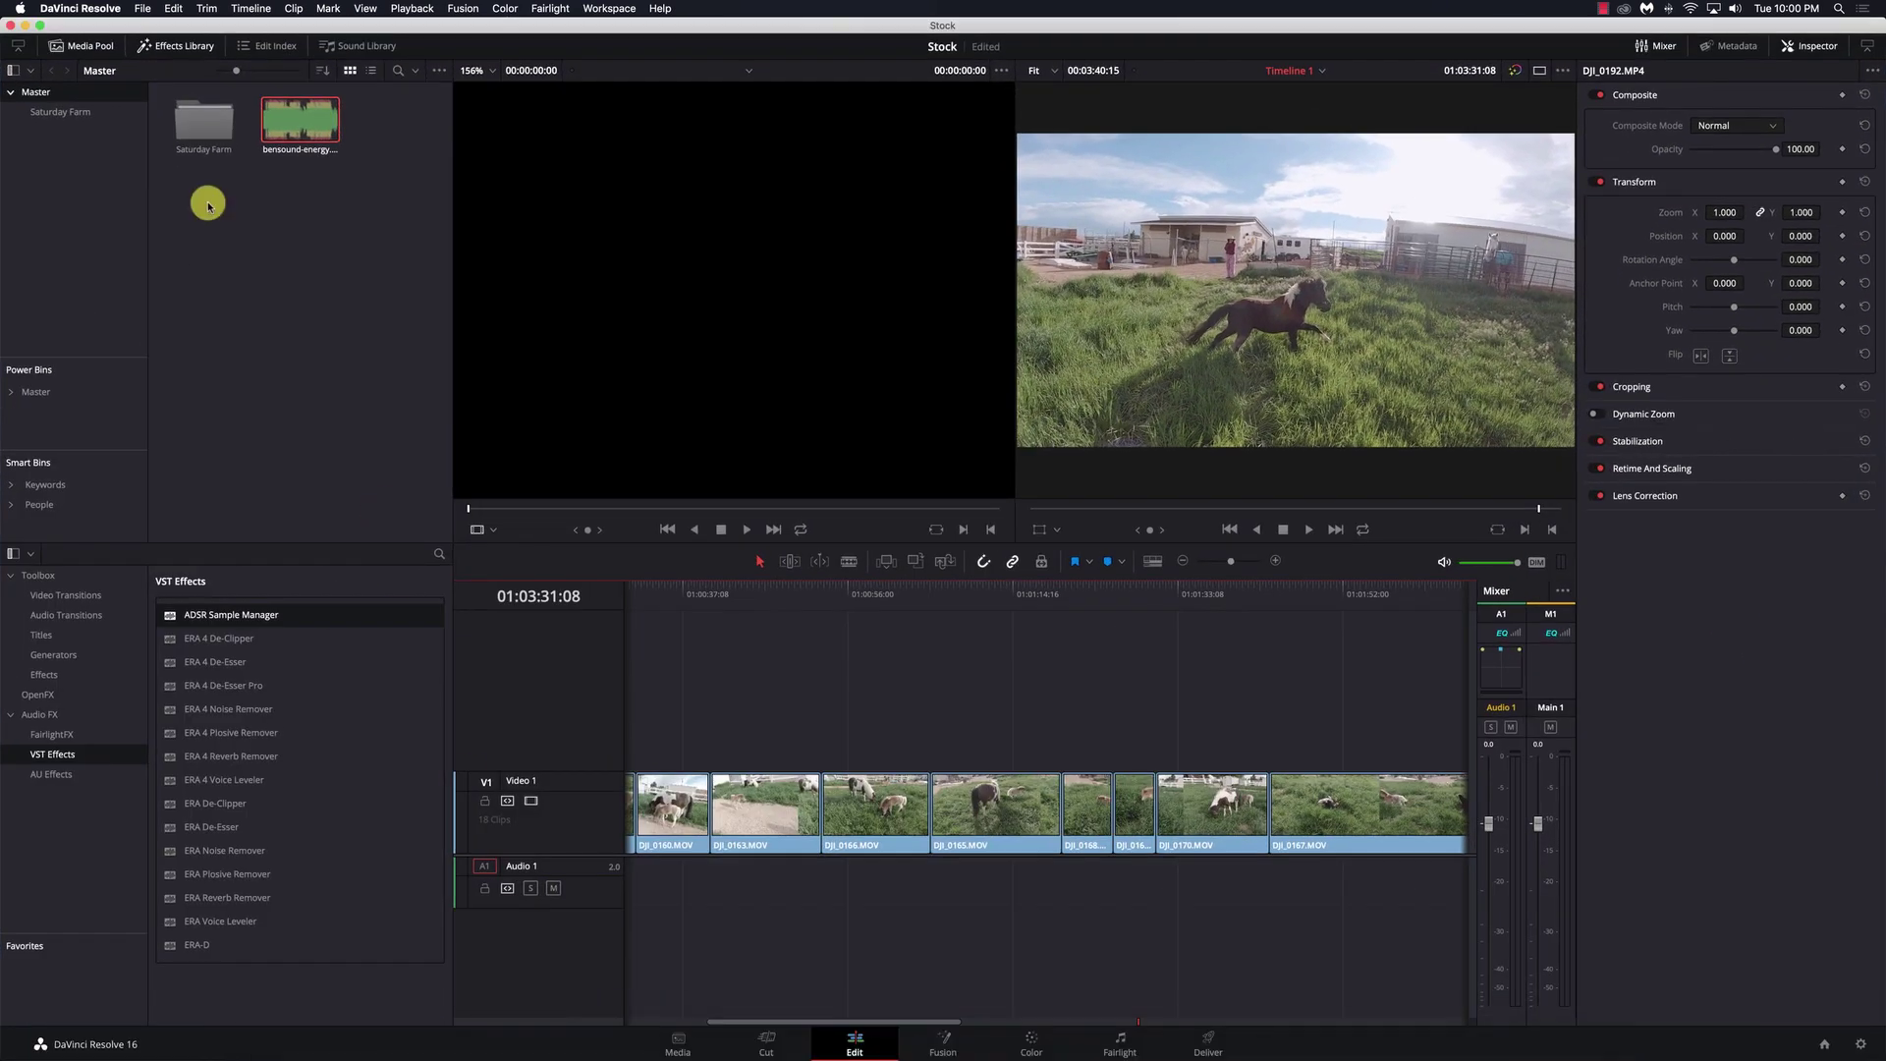
left_click(115, 8)
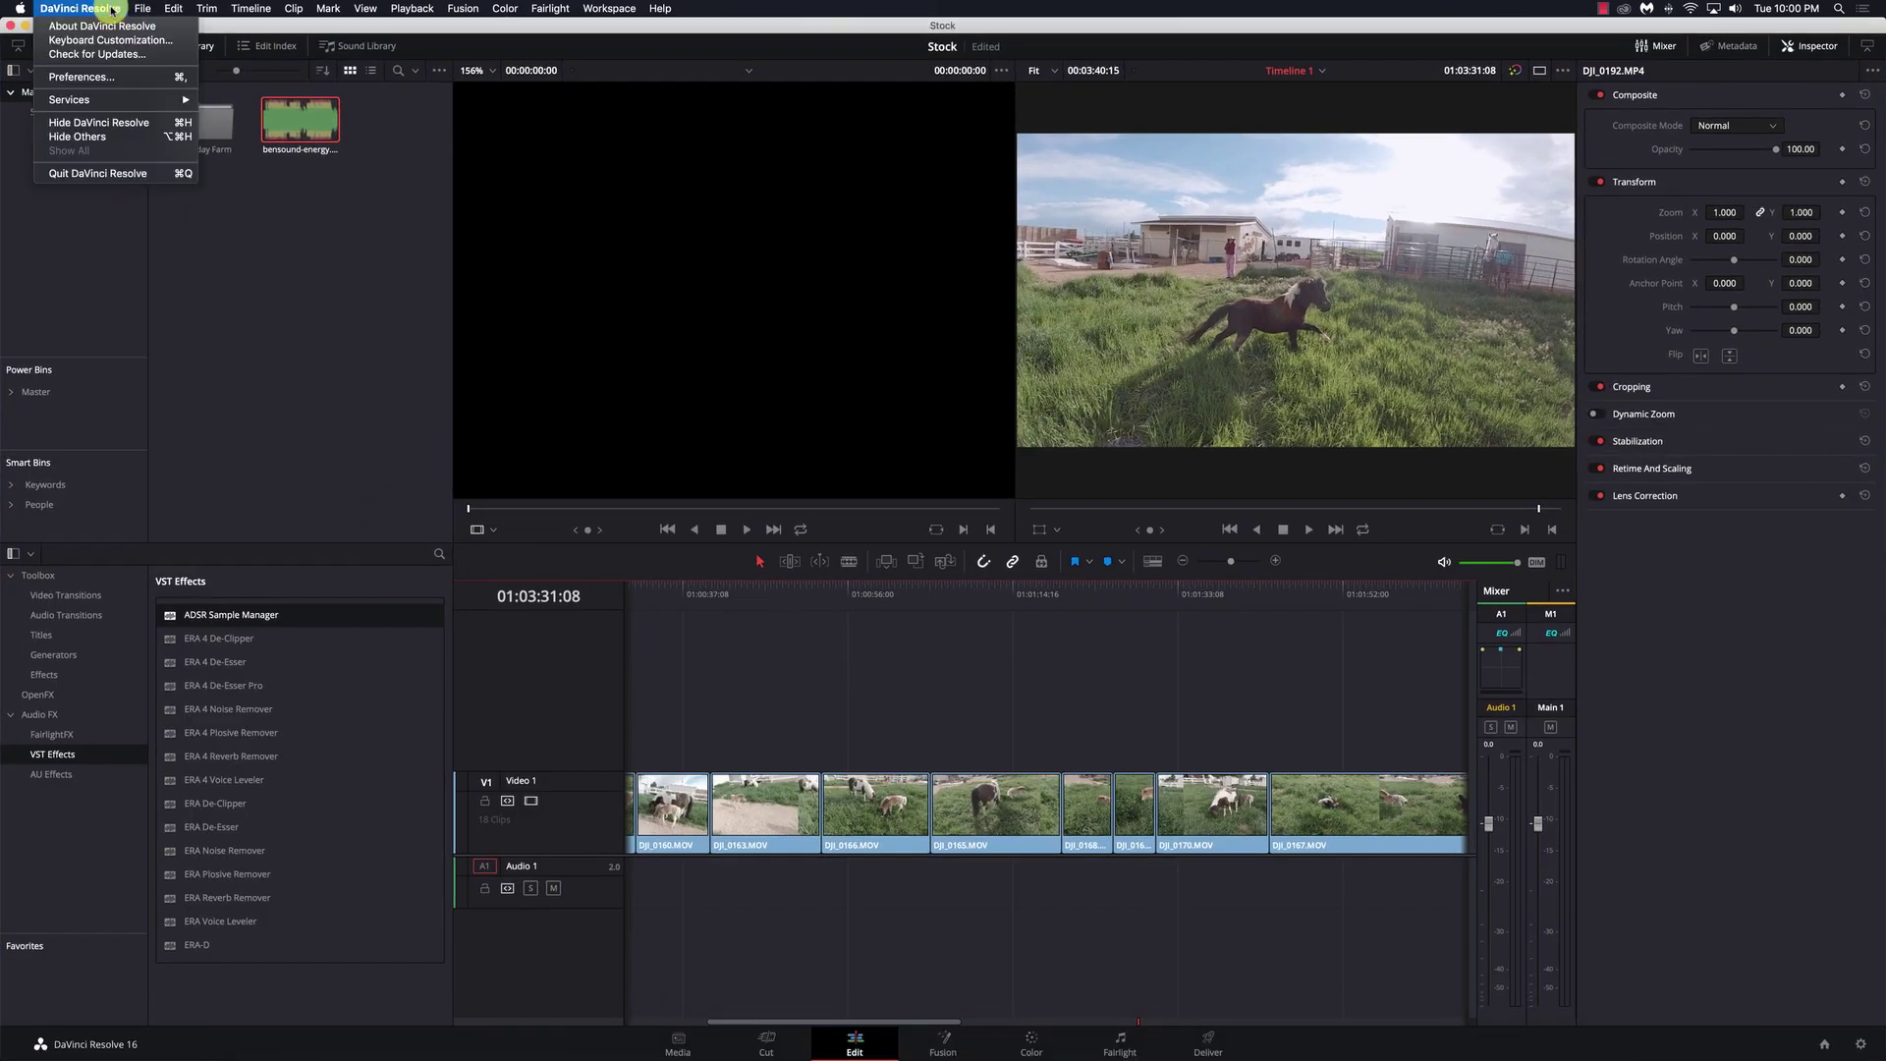
left_click(115, 78)
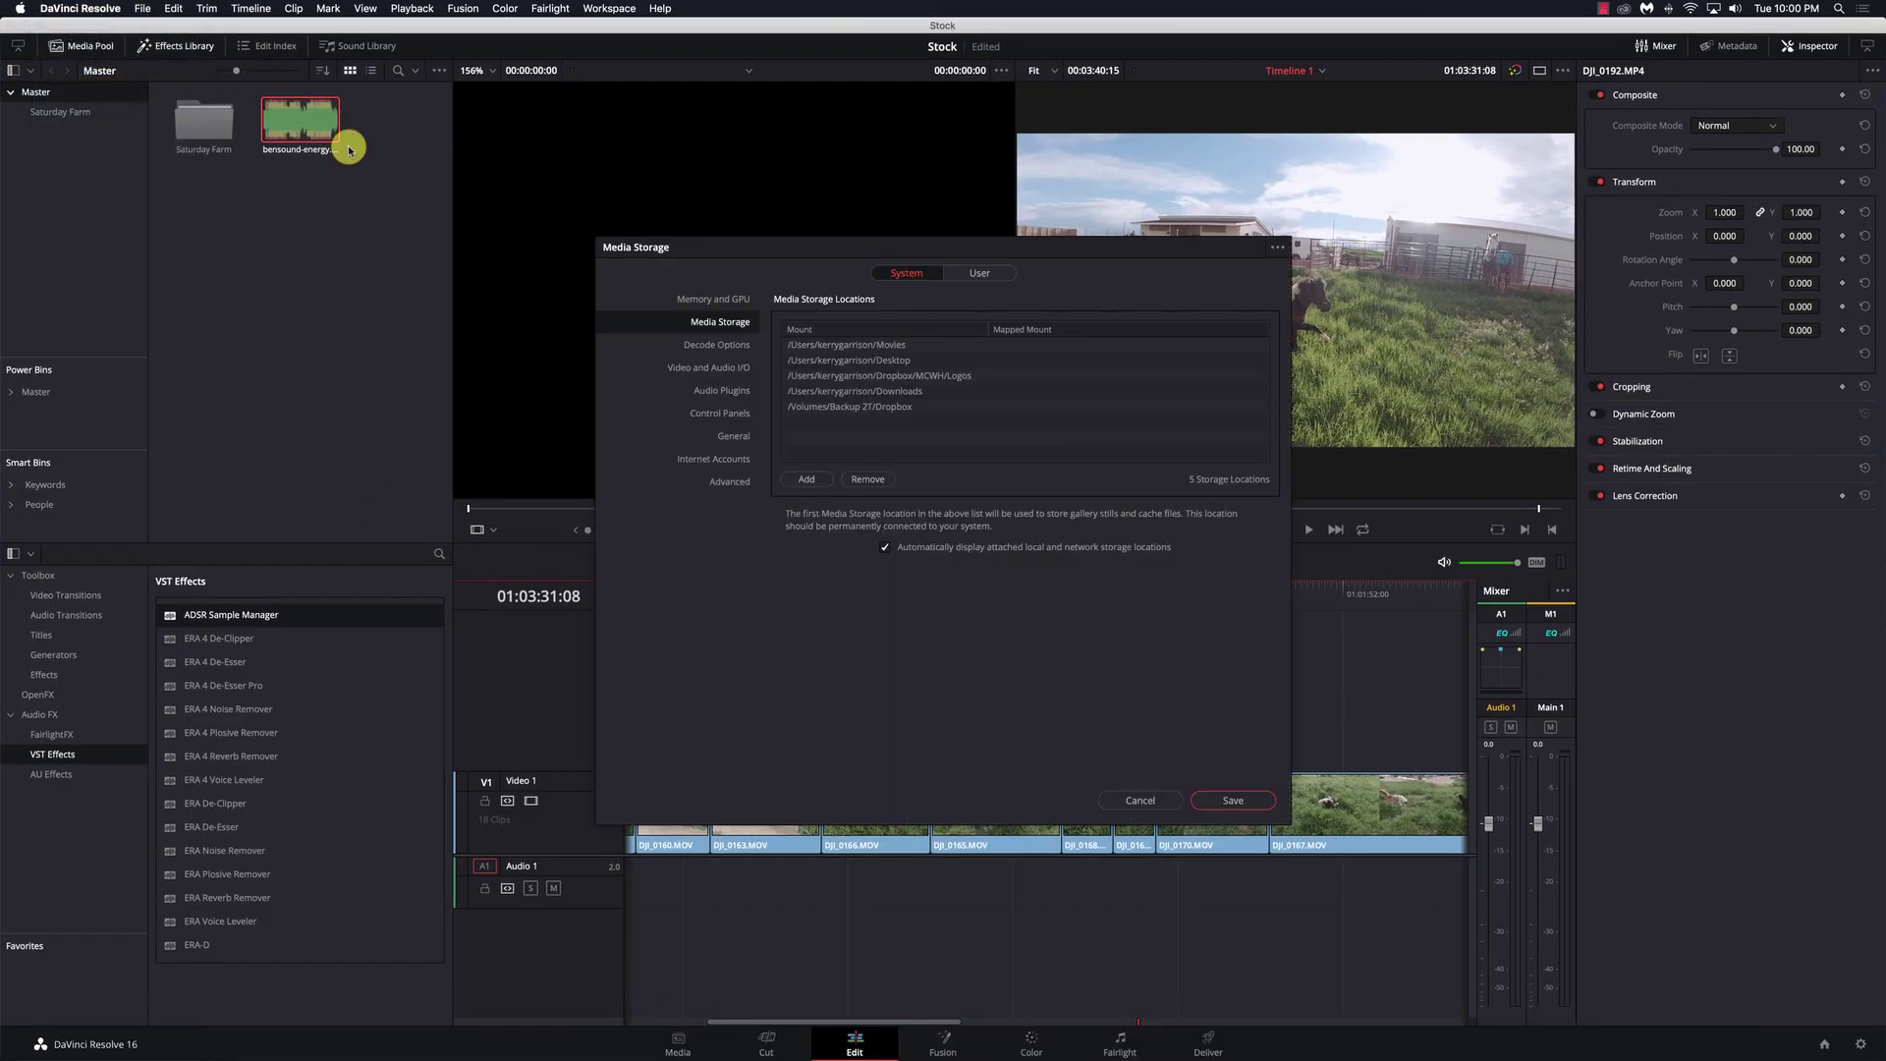
left_click(724, 392)
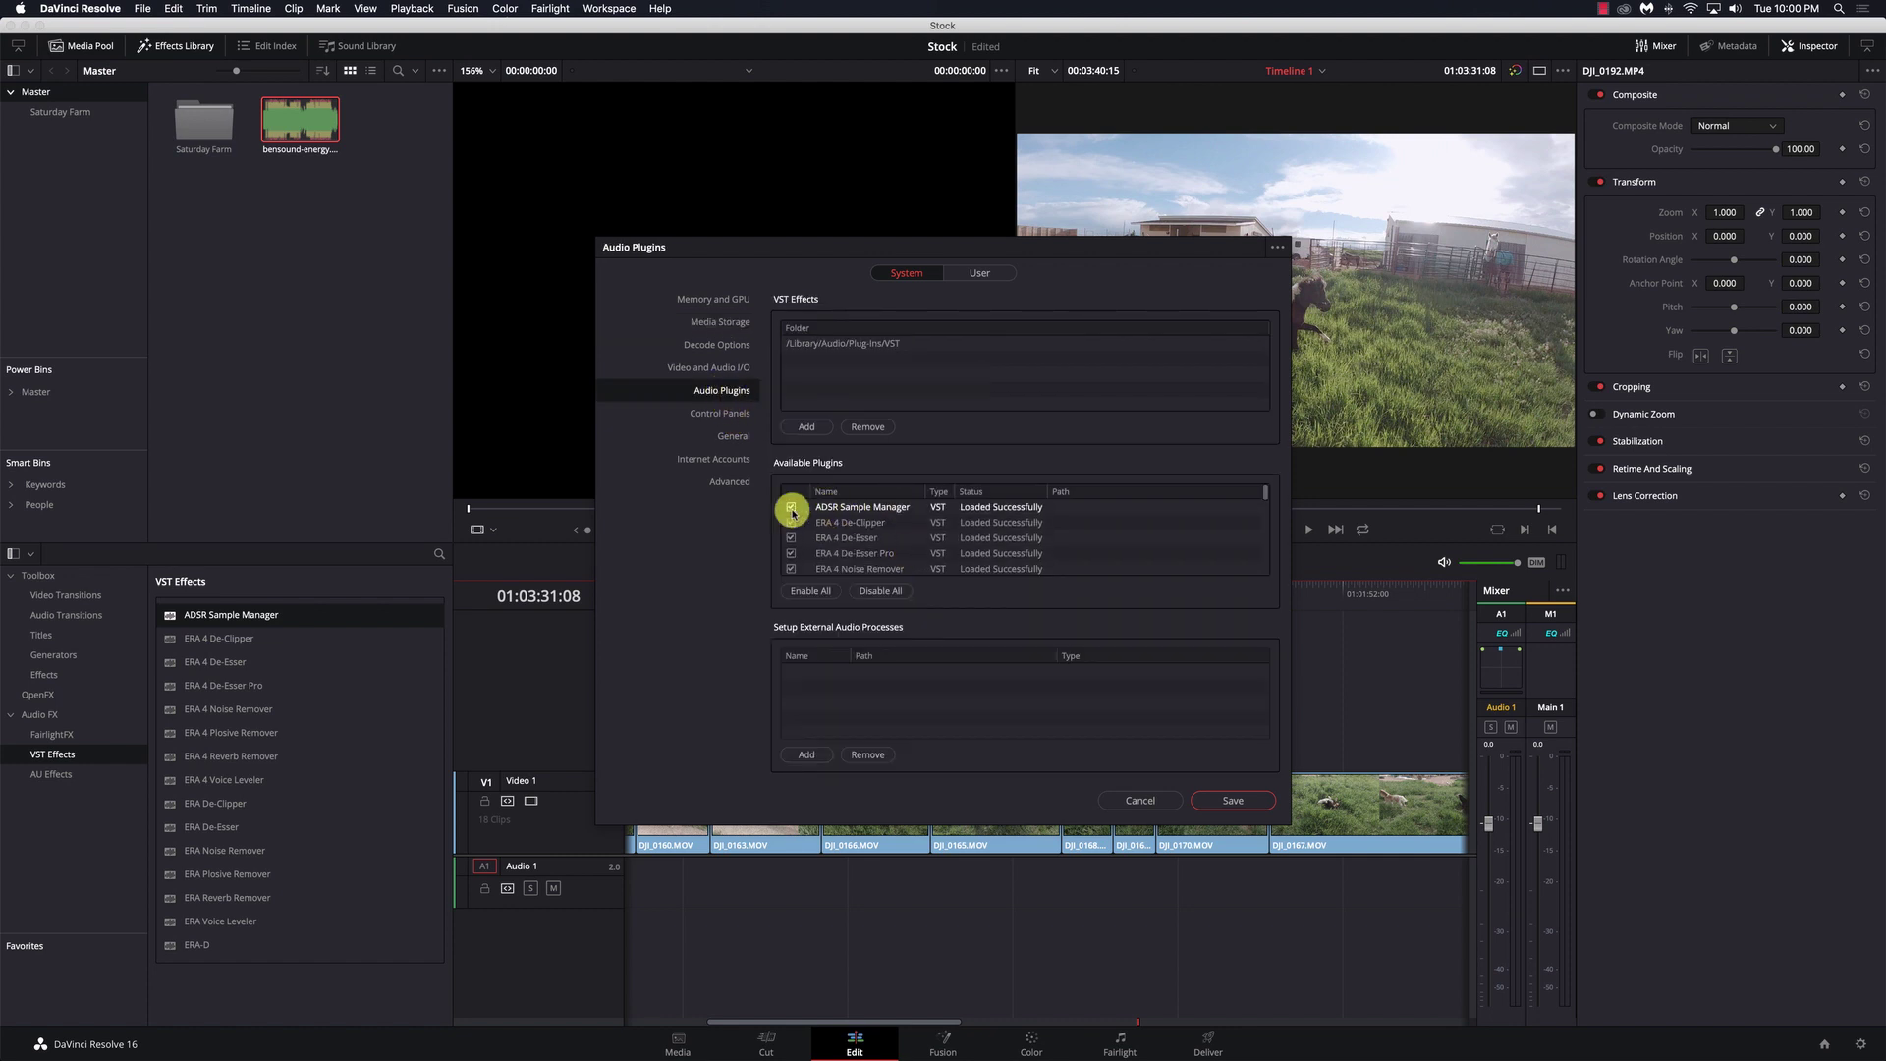
left_click(918, 537)
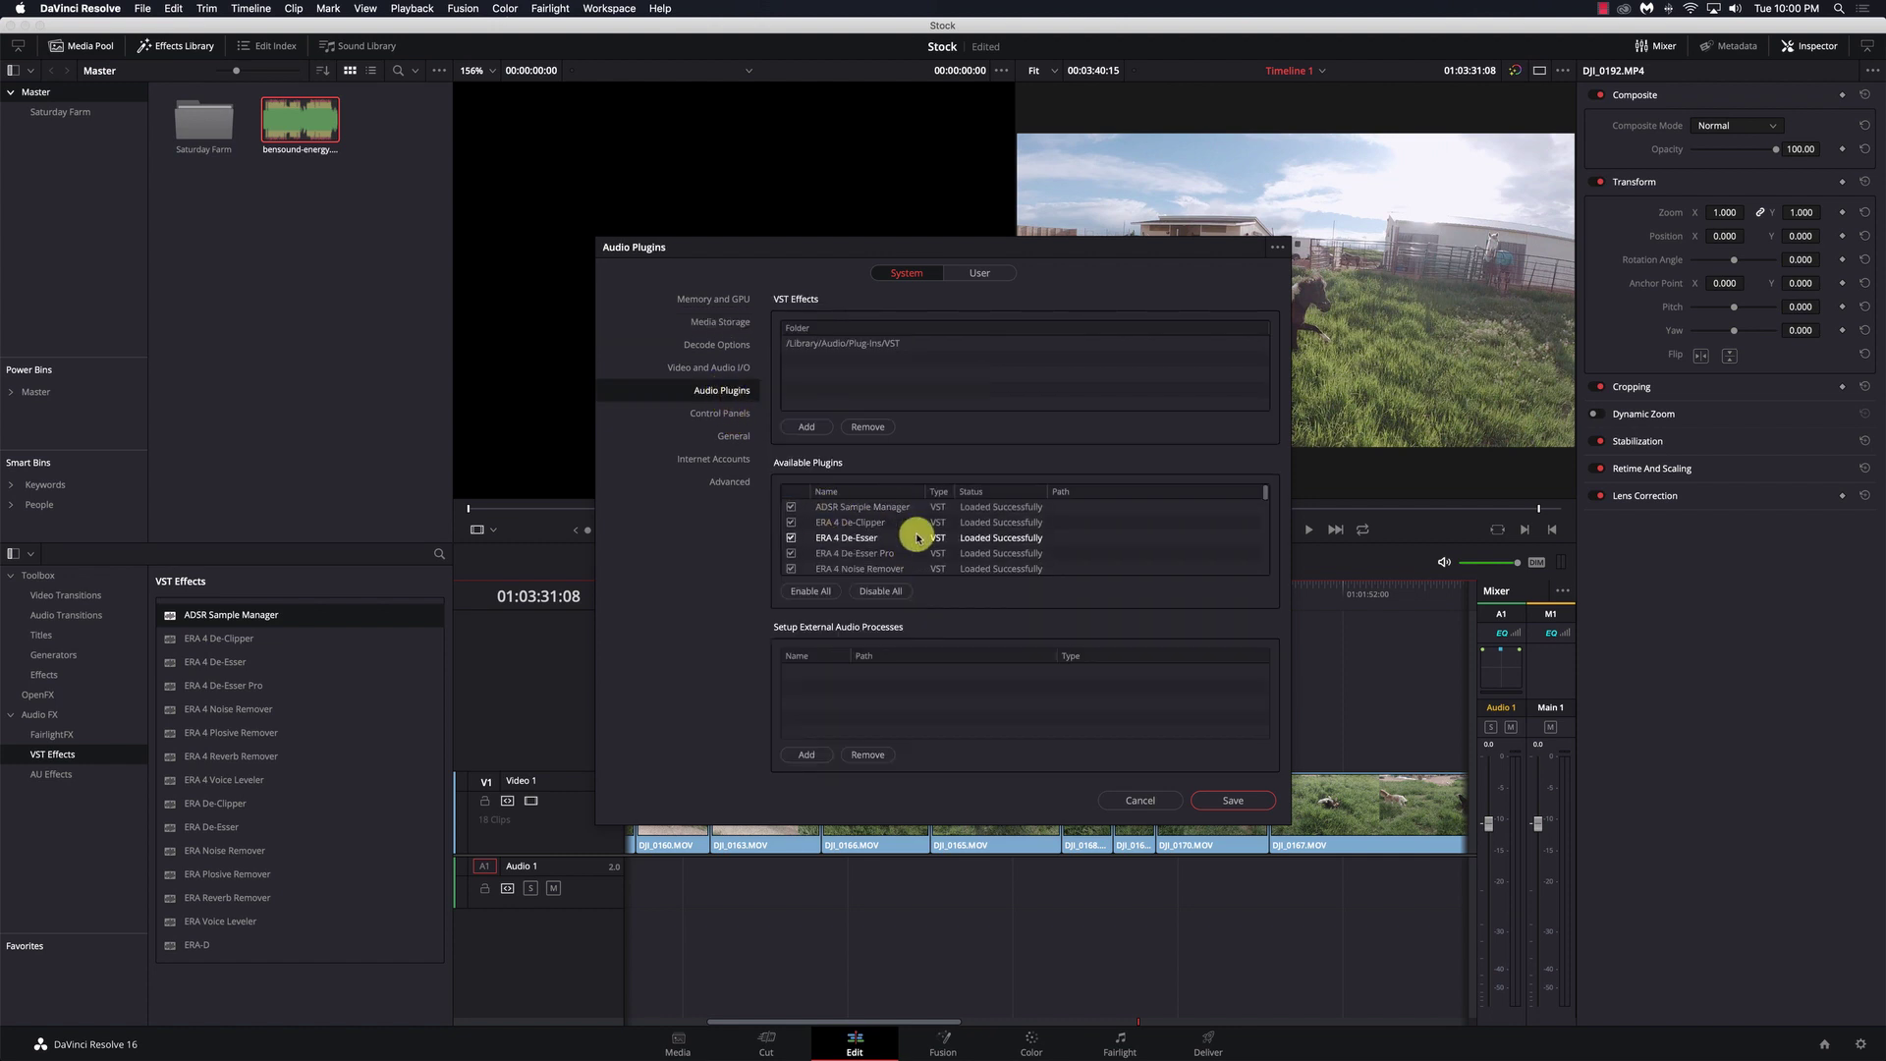
left_click(1233, 801)
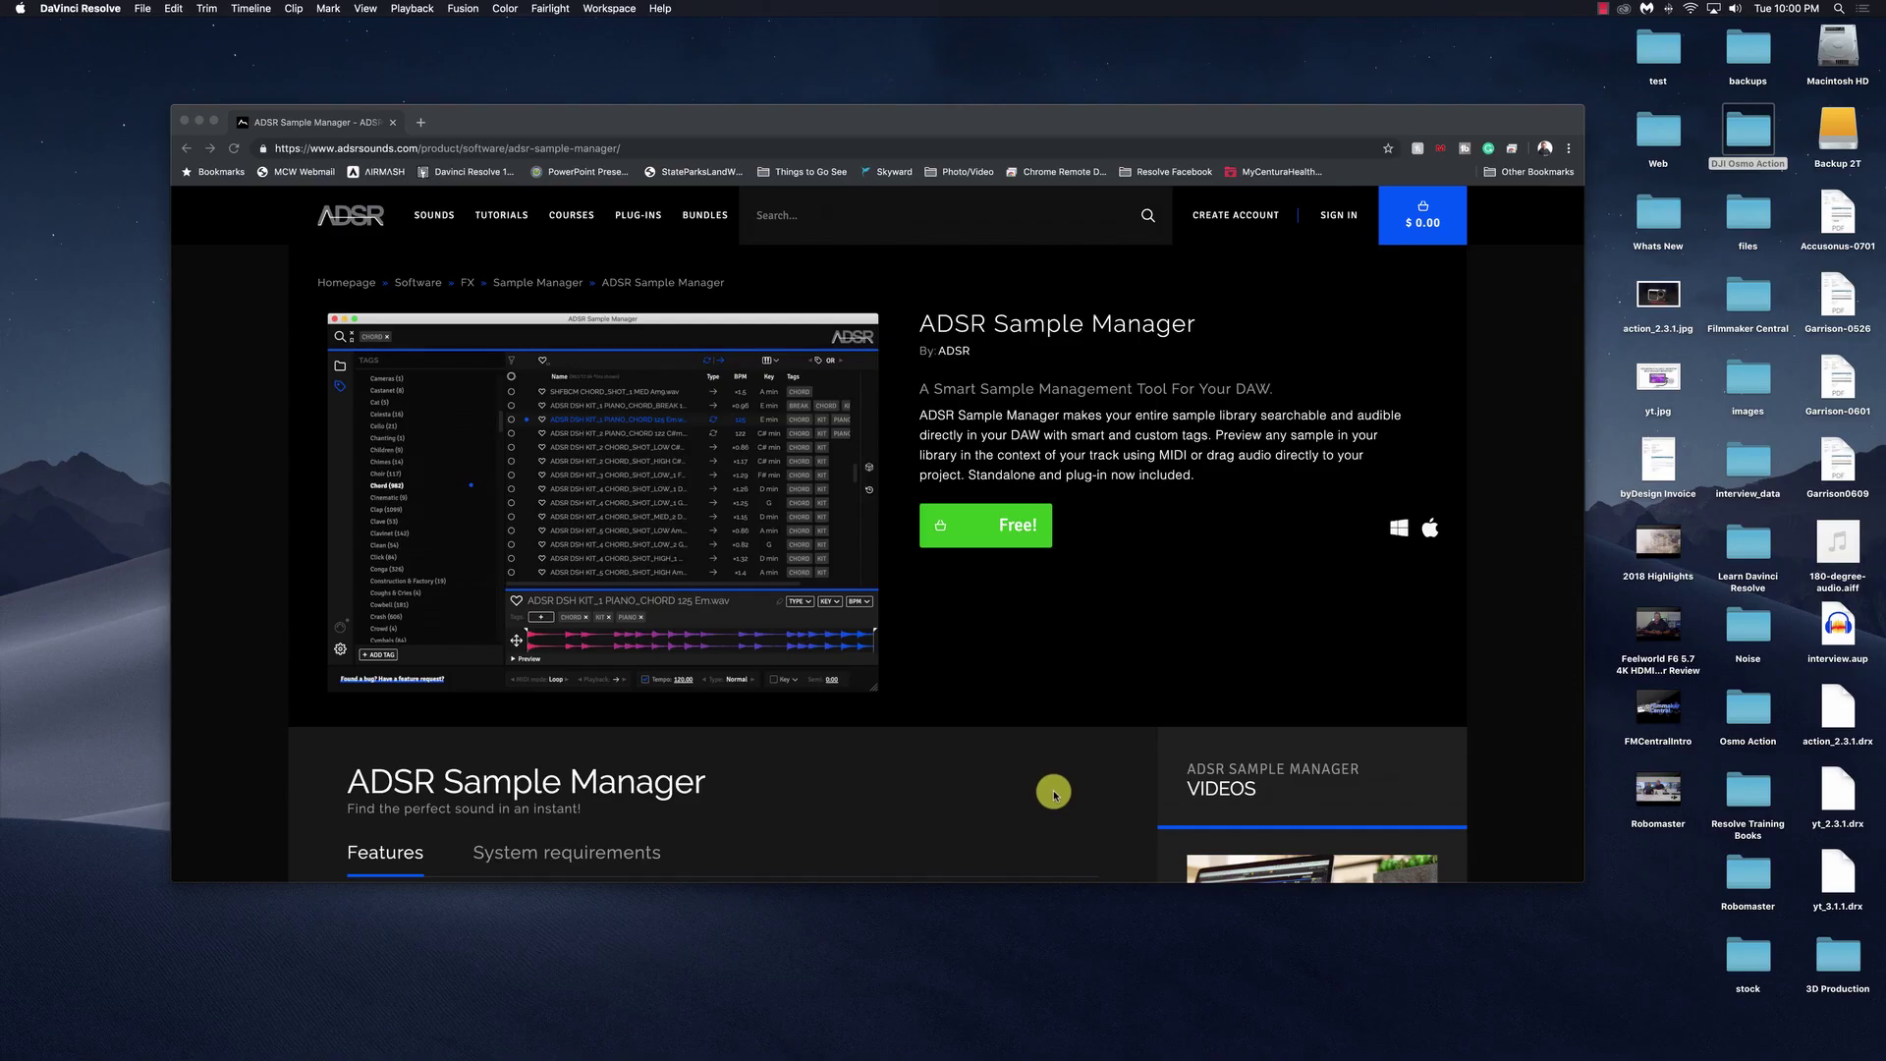
Relaunch DaVinci Resolve from the Dock to reach the Project Manager.
mouse_move(689, 1053)
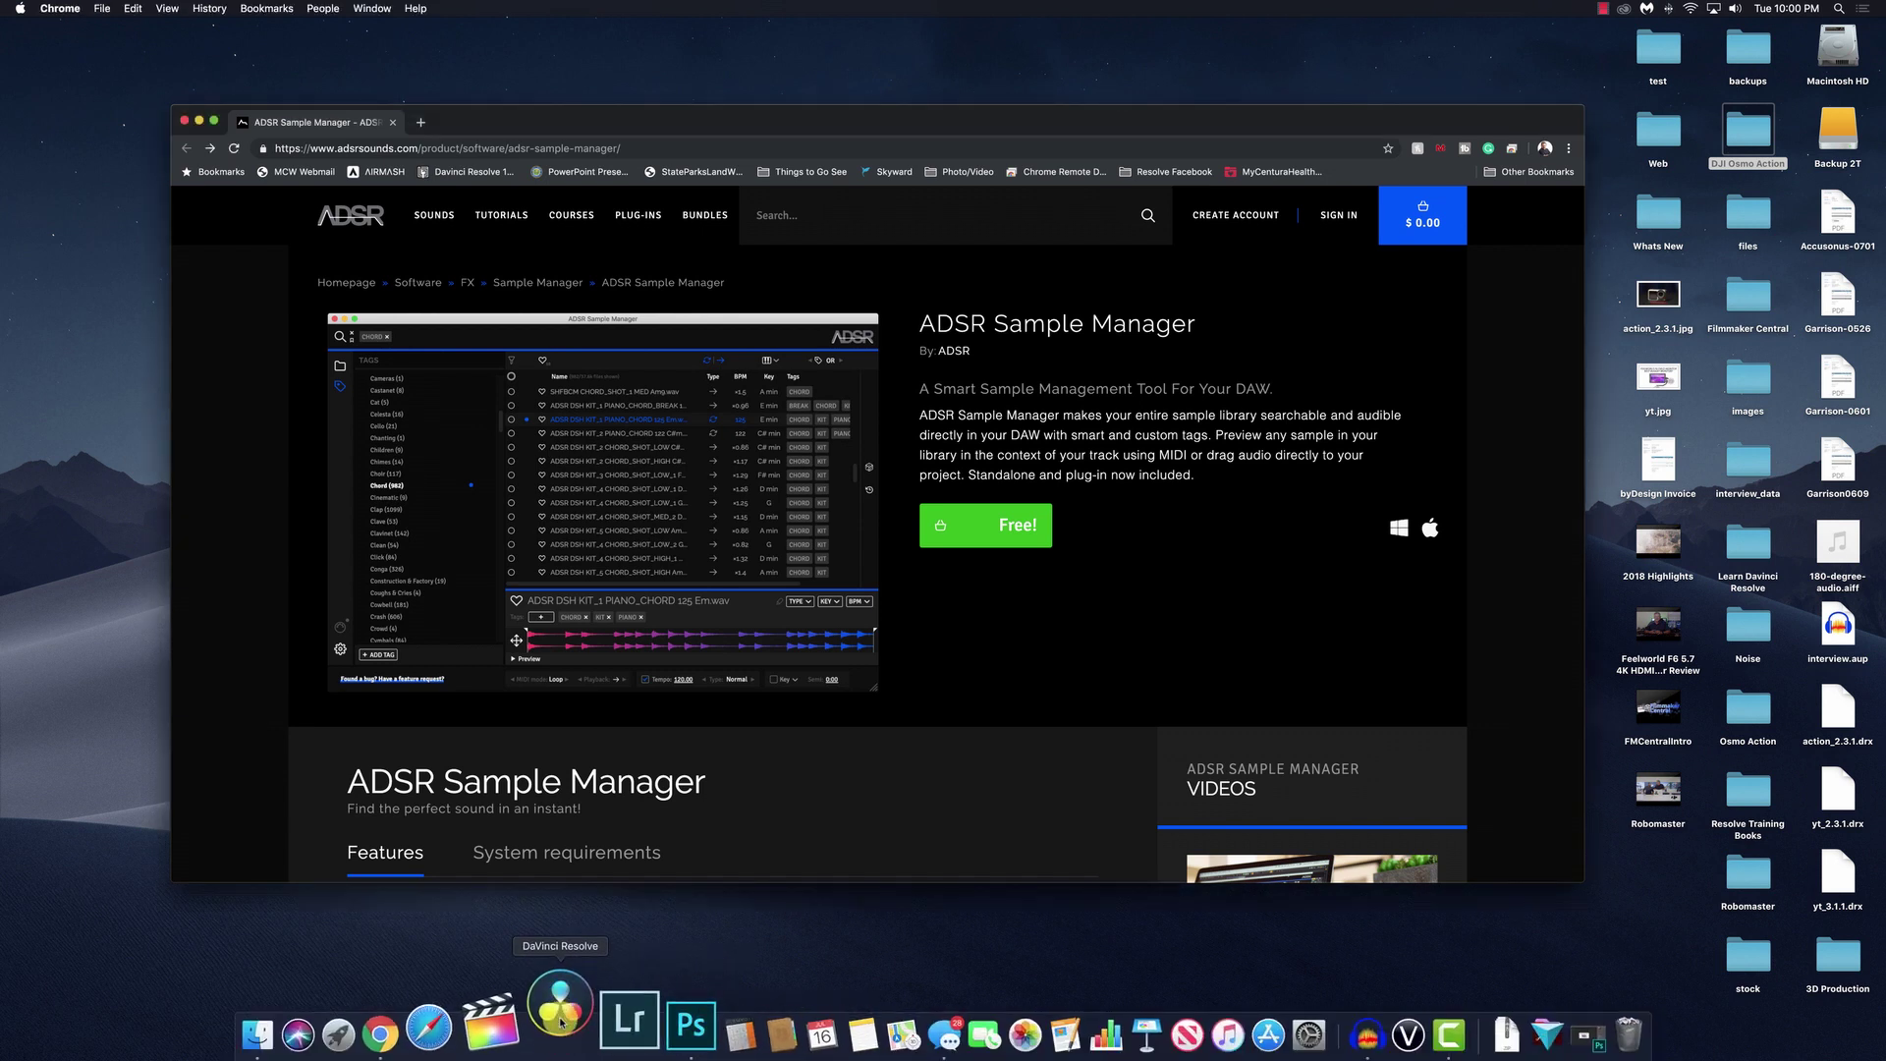
left_click(560, 1022)
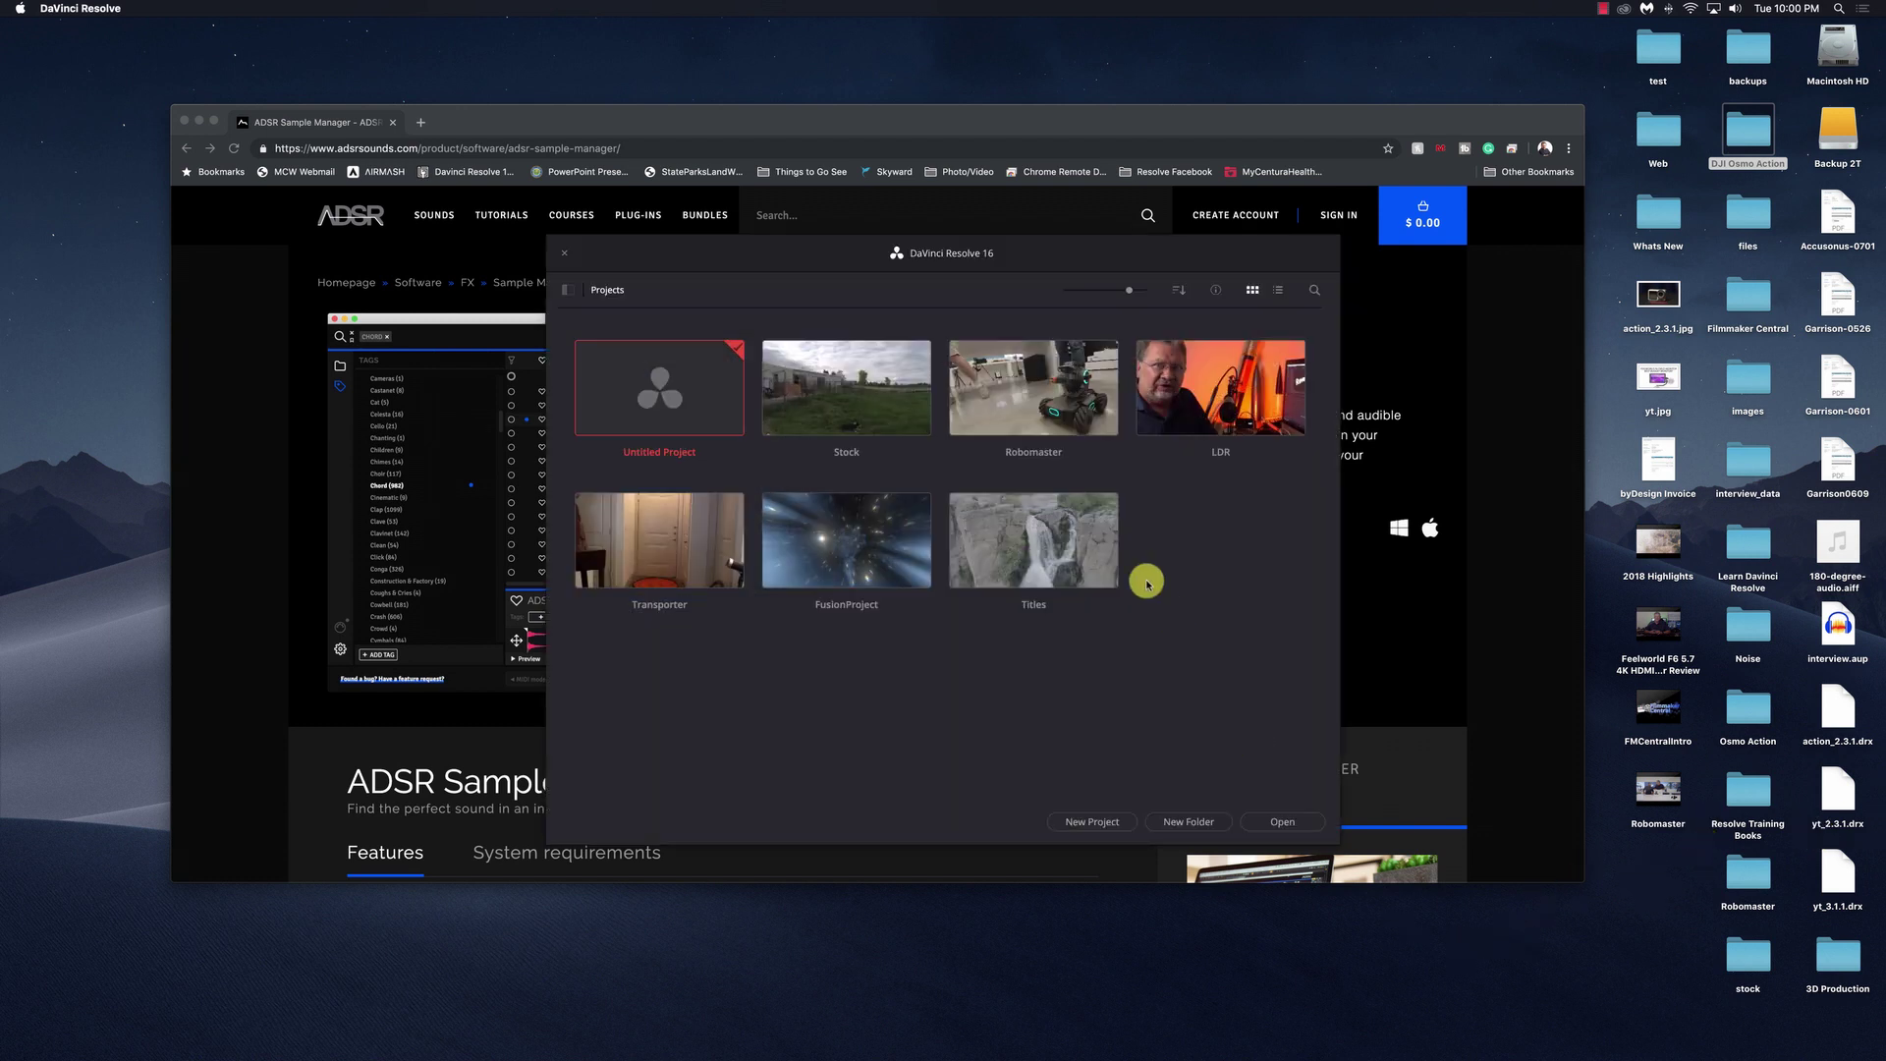
Open the Stock project and list Audio FX VST Effects, now including ADSR Sample Manager.
double_click(880, 413)
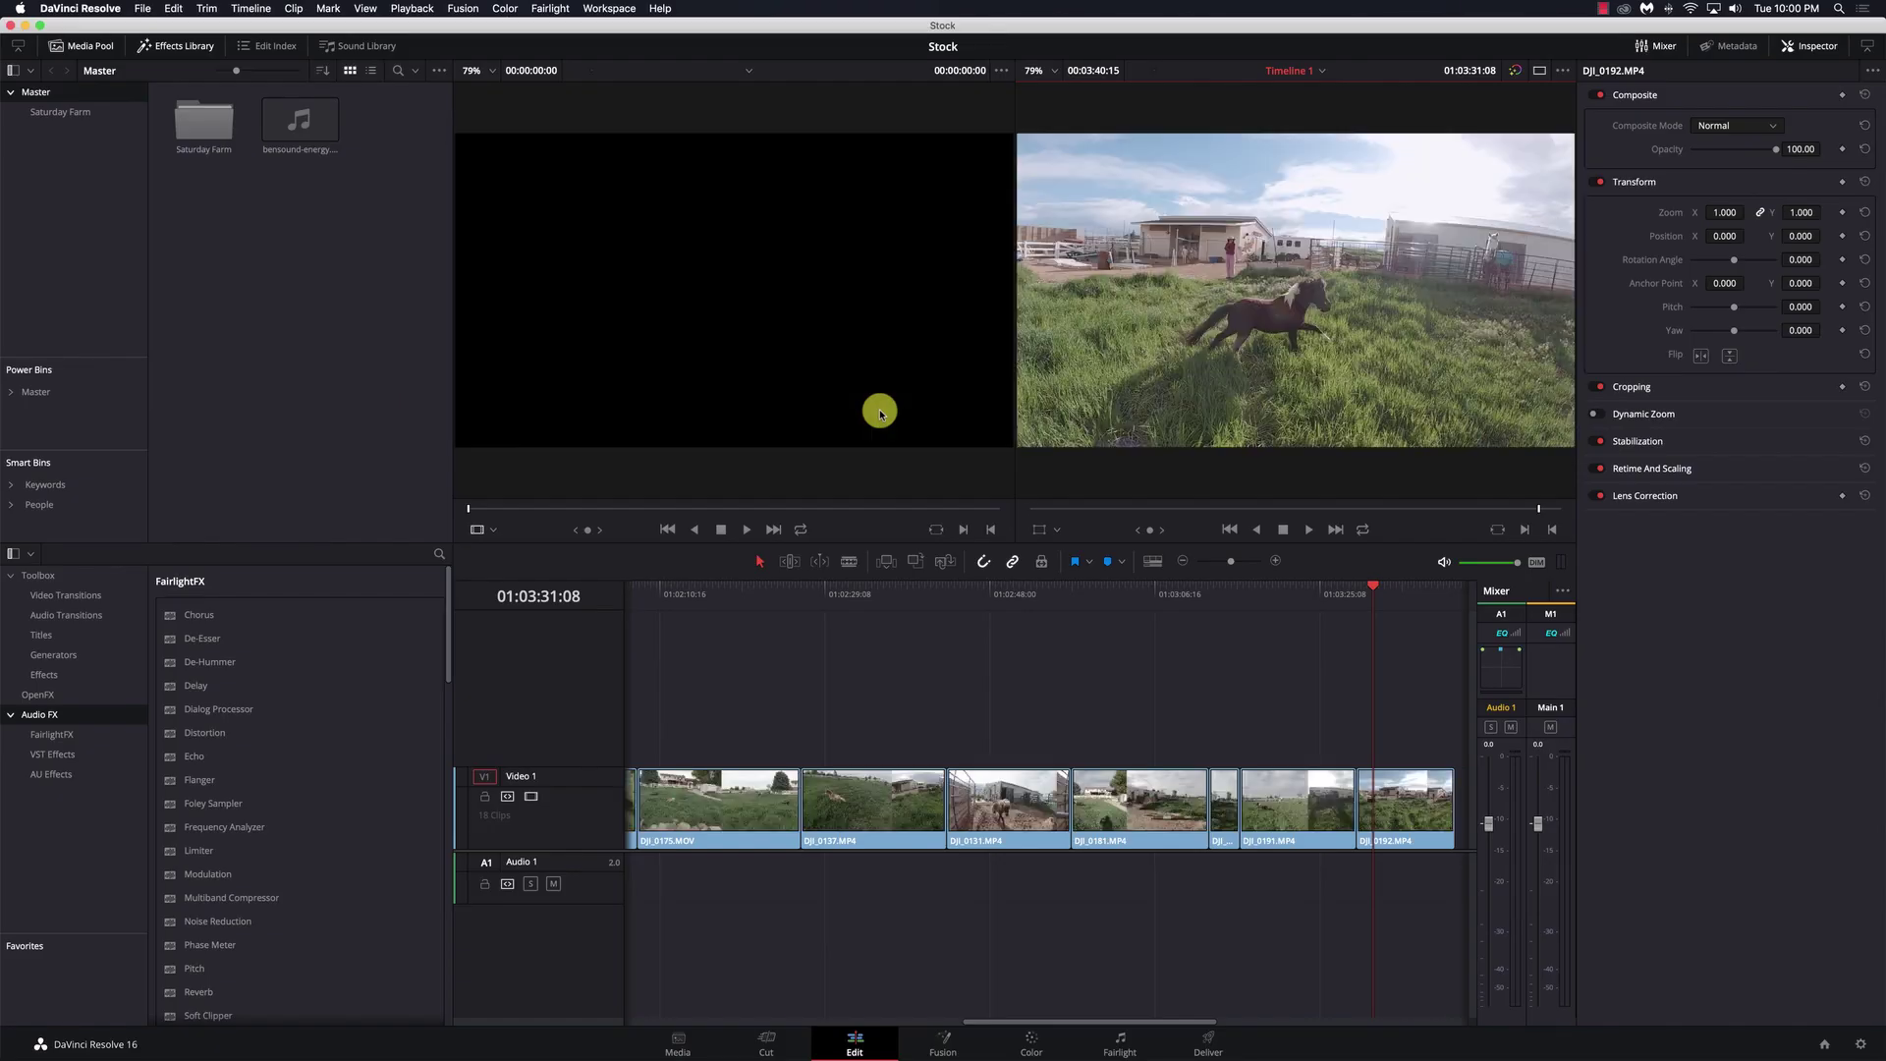
scroll(940, 810, "left", 5)
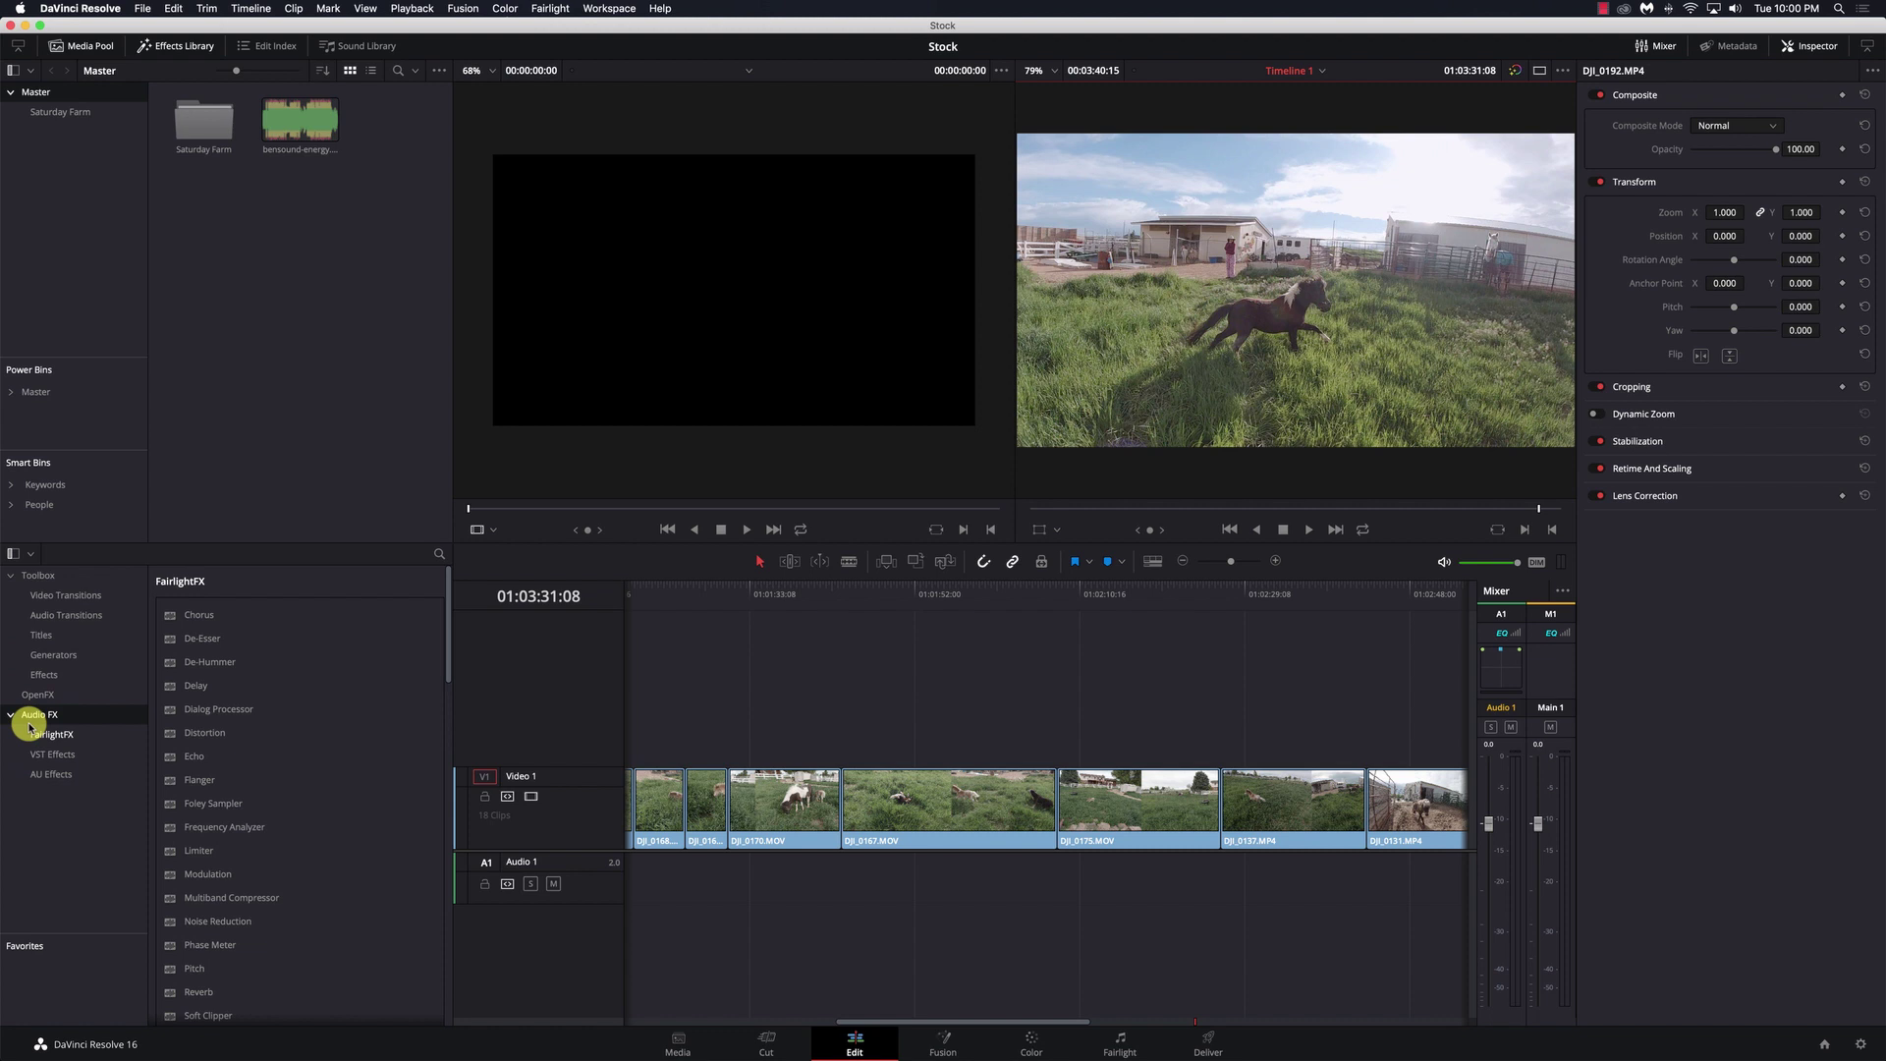
left_click(40, 756)
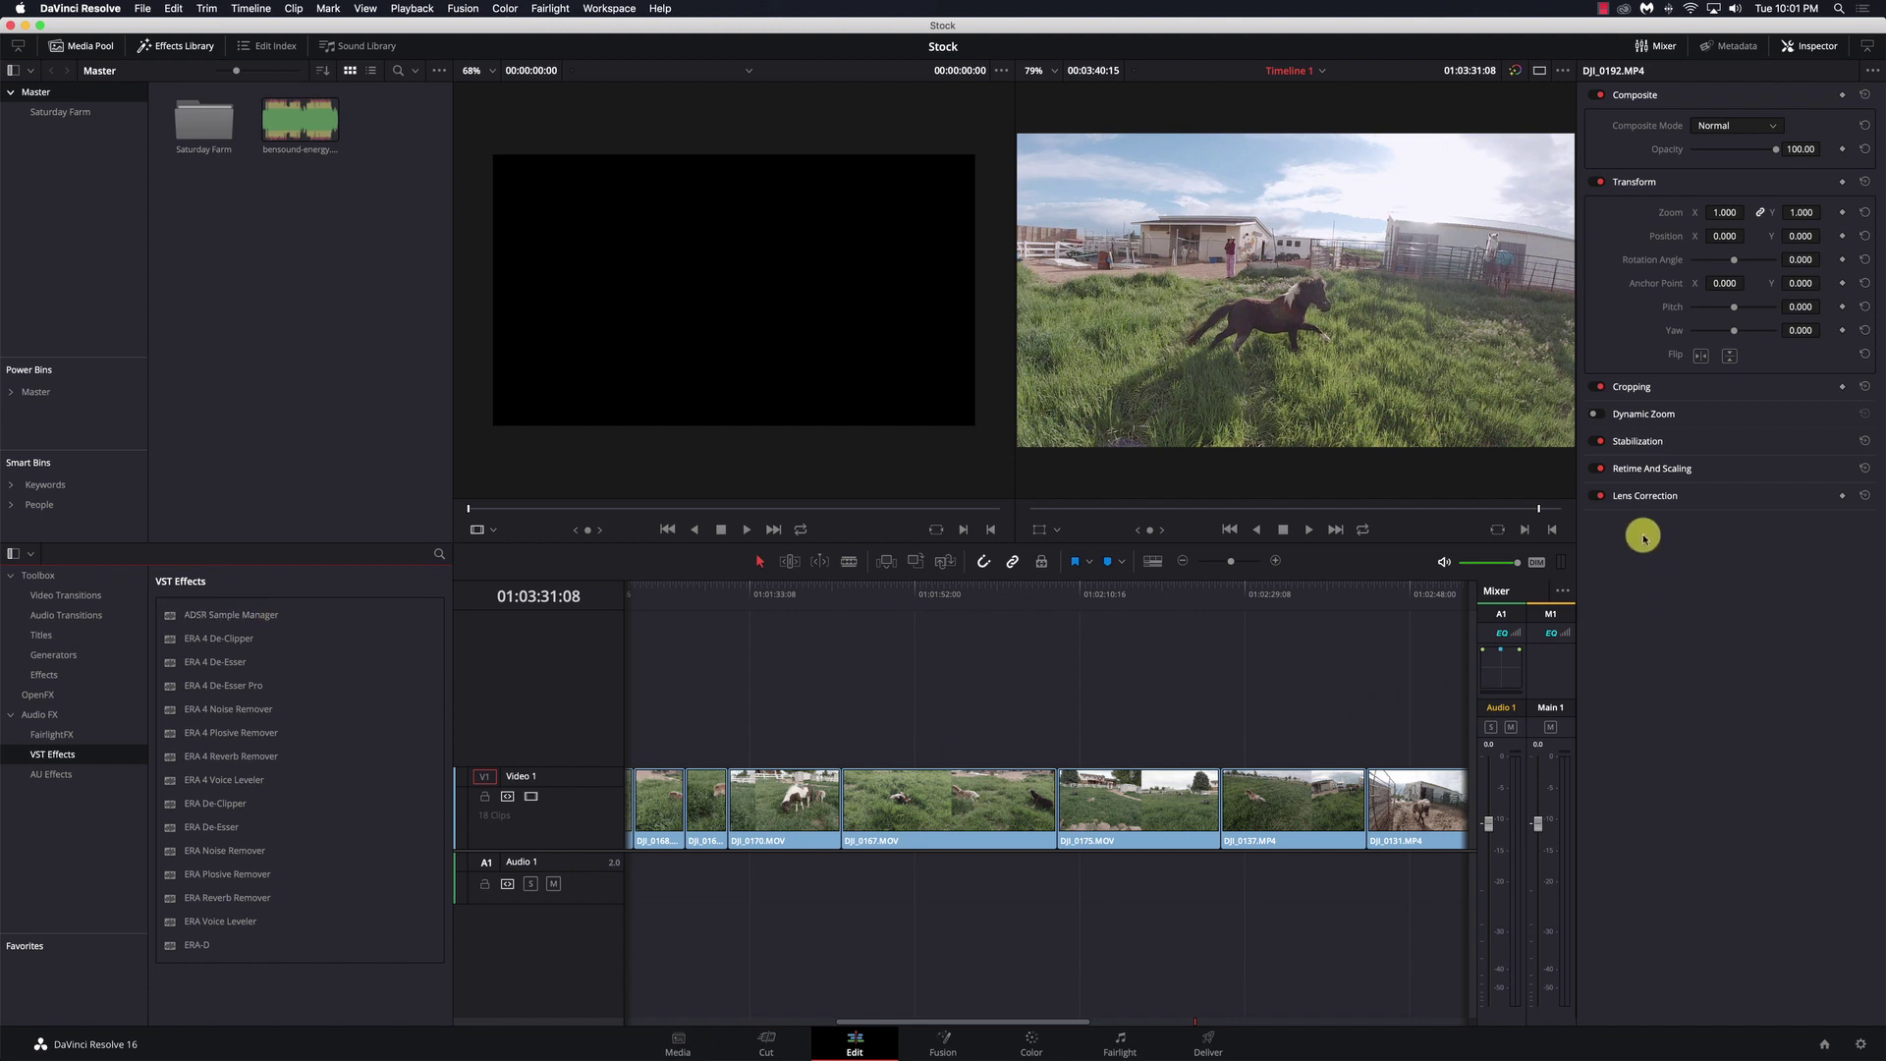
left_click(1817, 47)
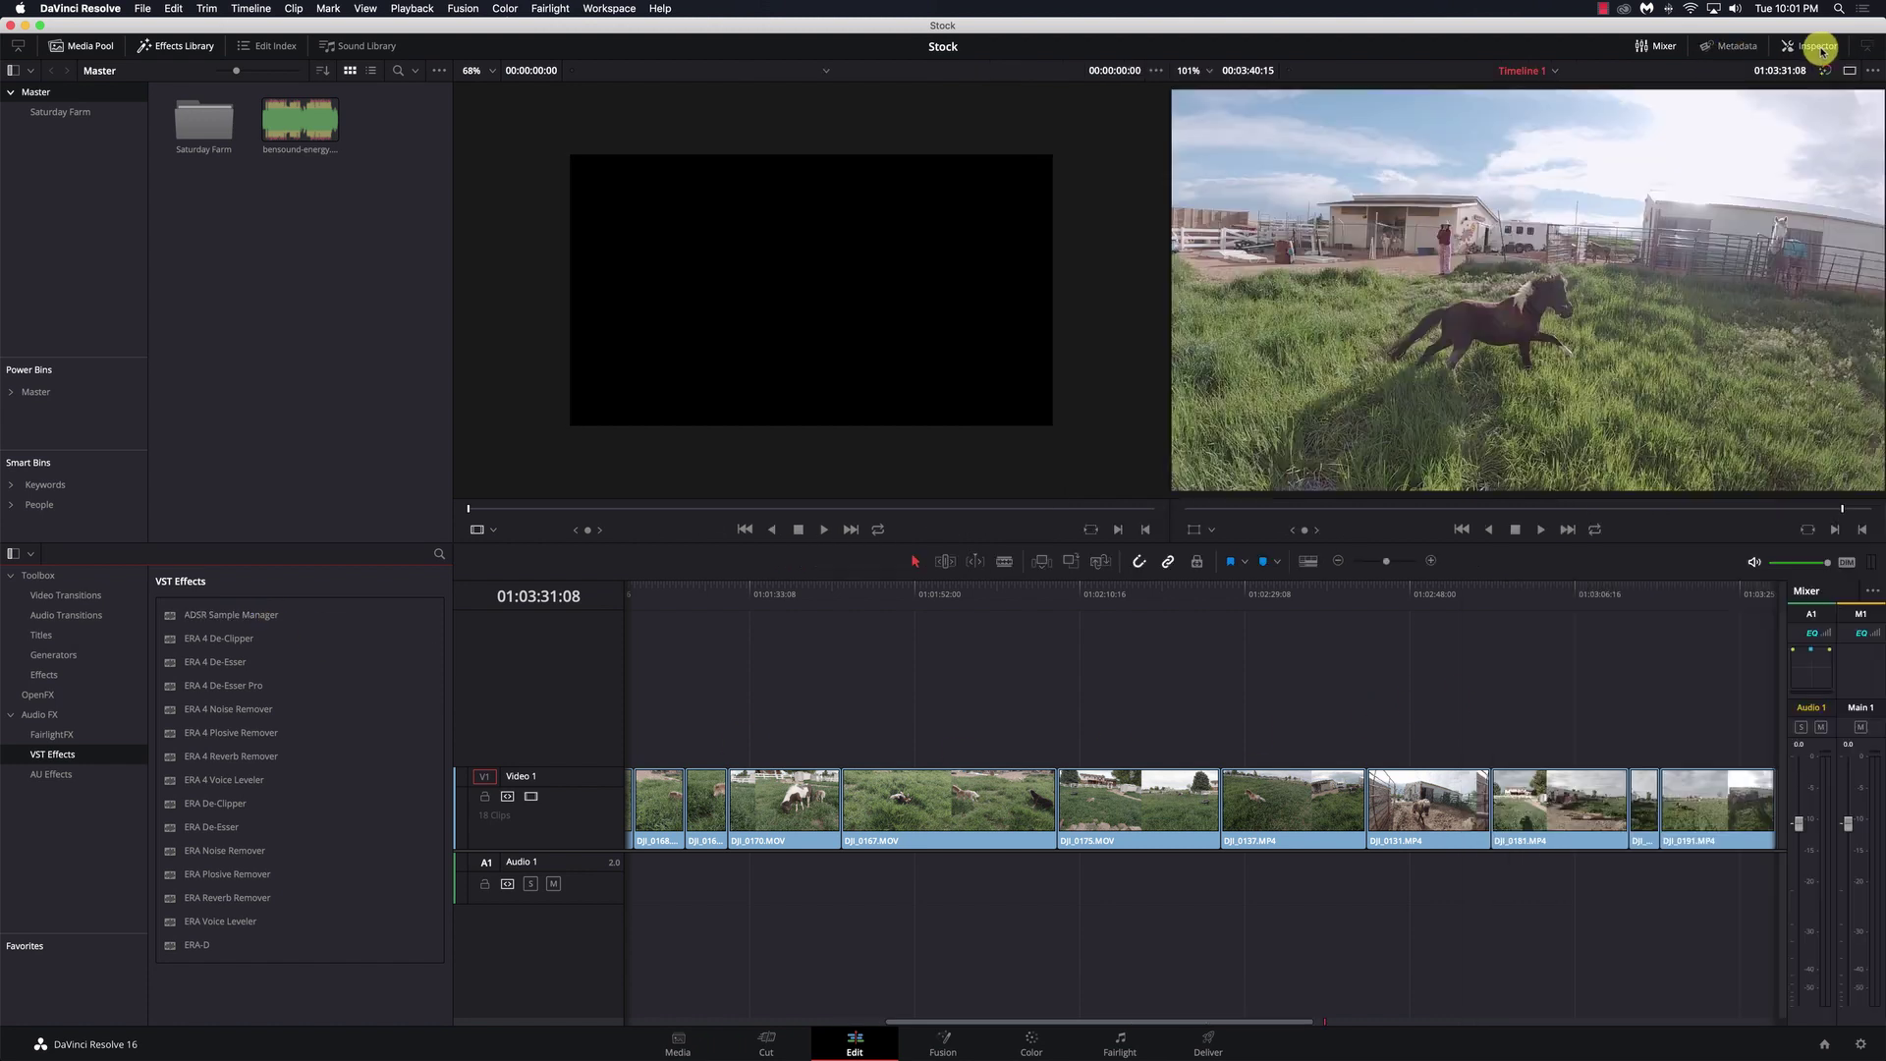
left_click(1817, 47)
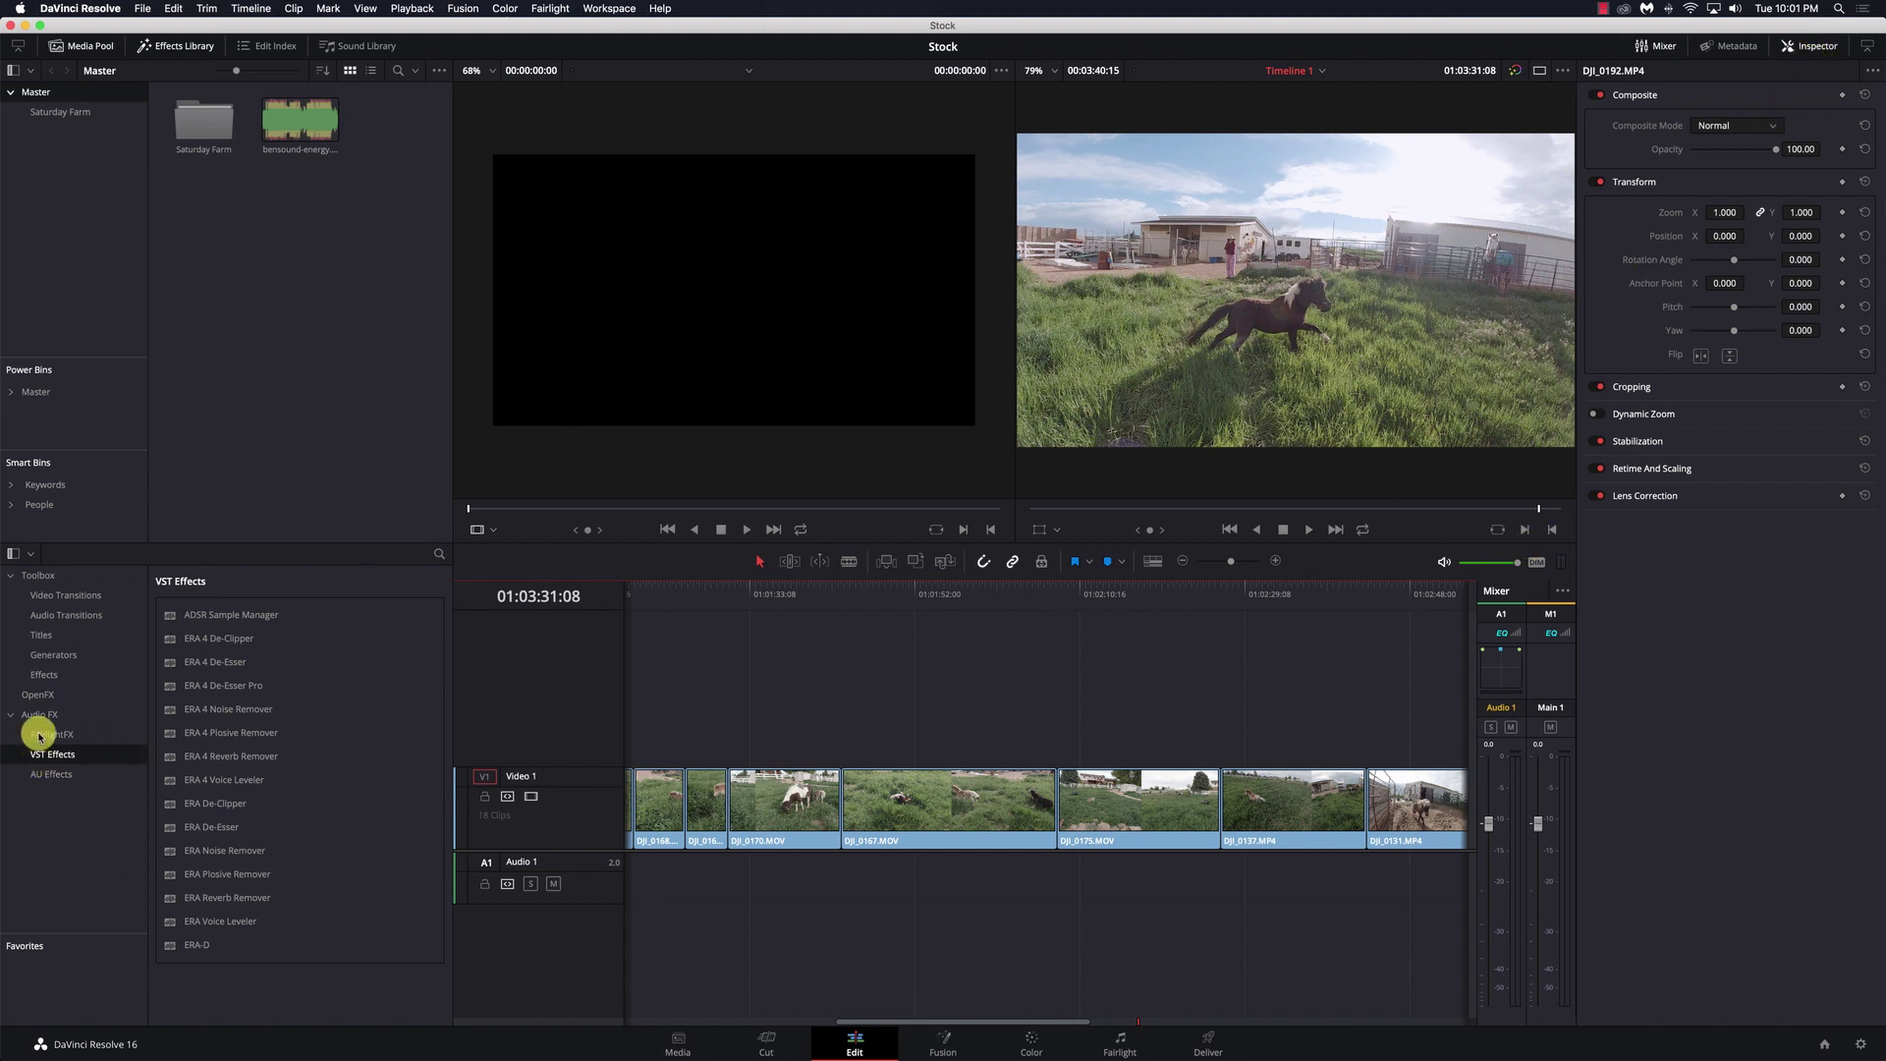
scroll(688, 895, "left", 5)
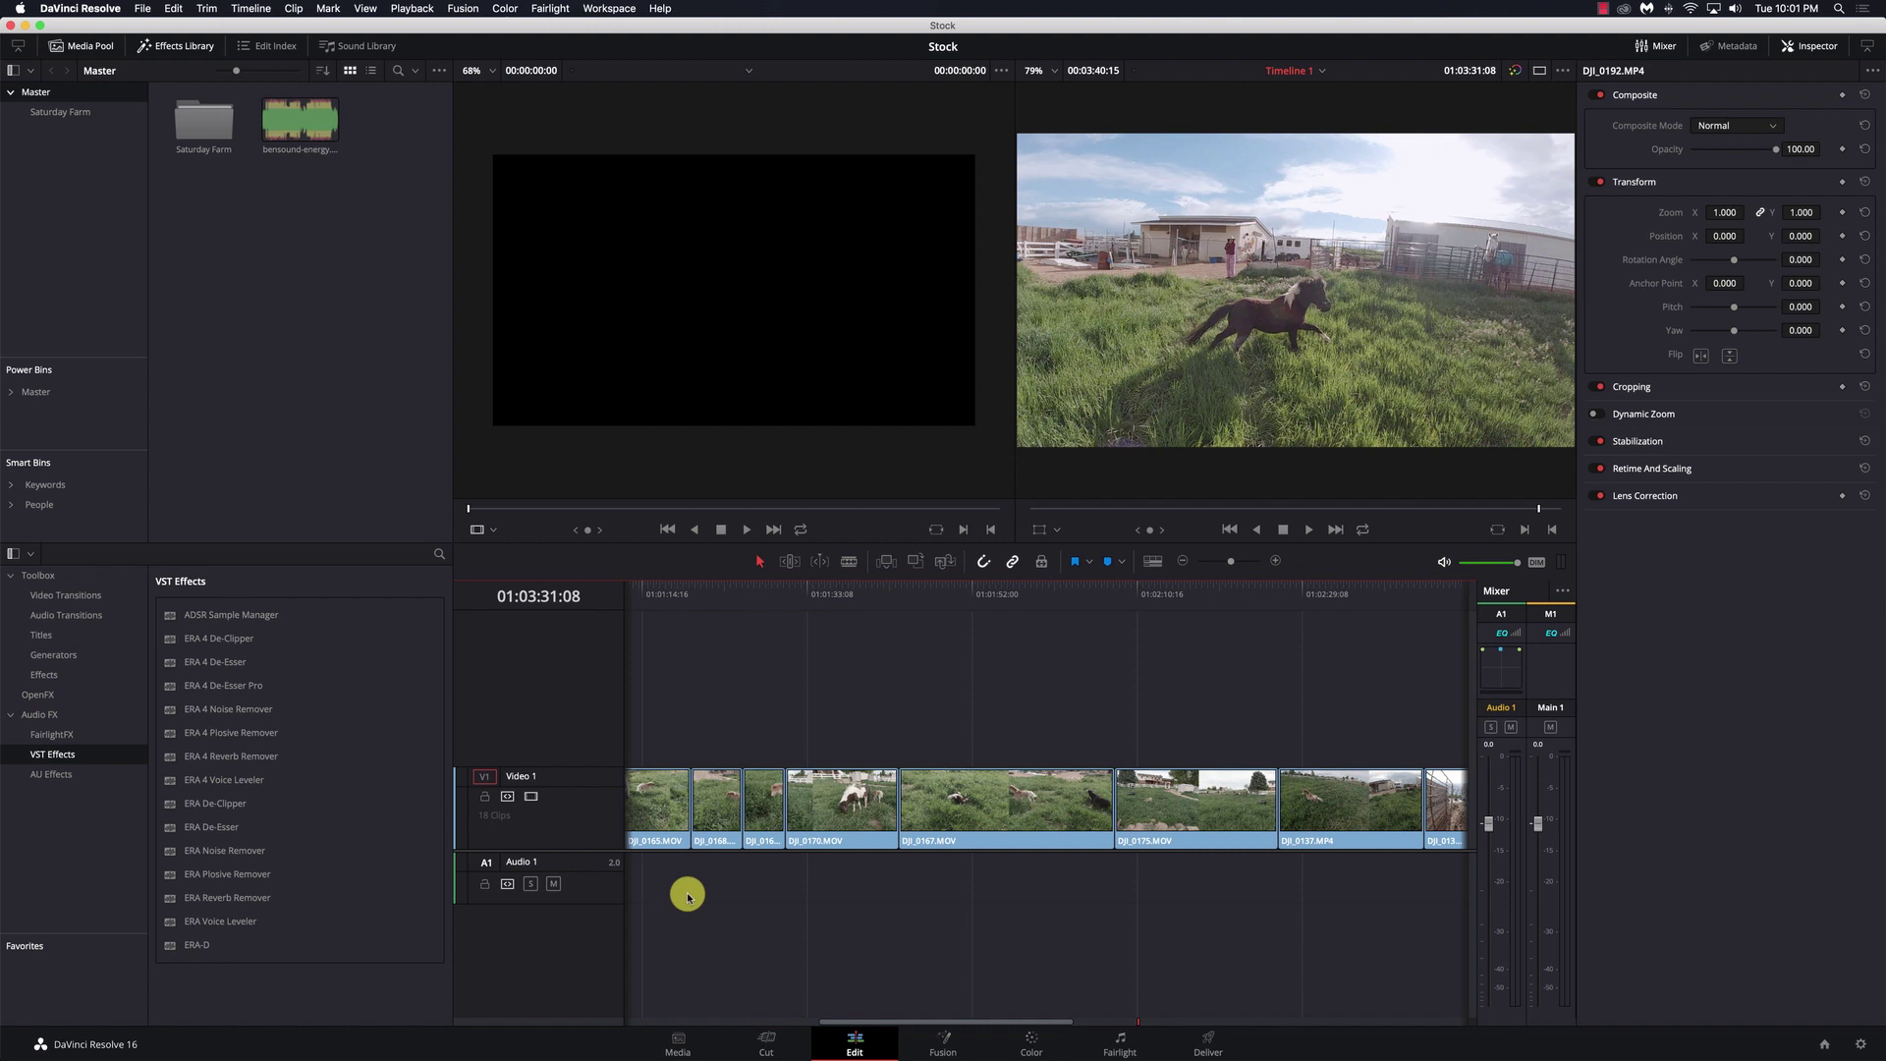
scroll(687, 896, "left", 3)
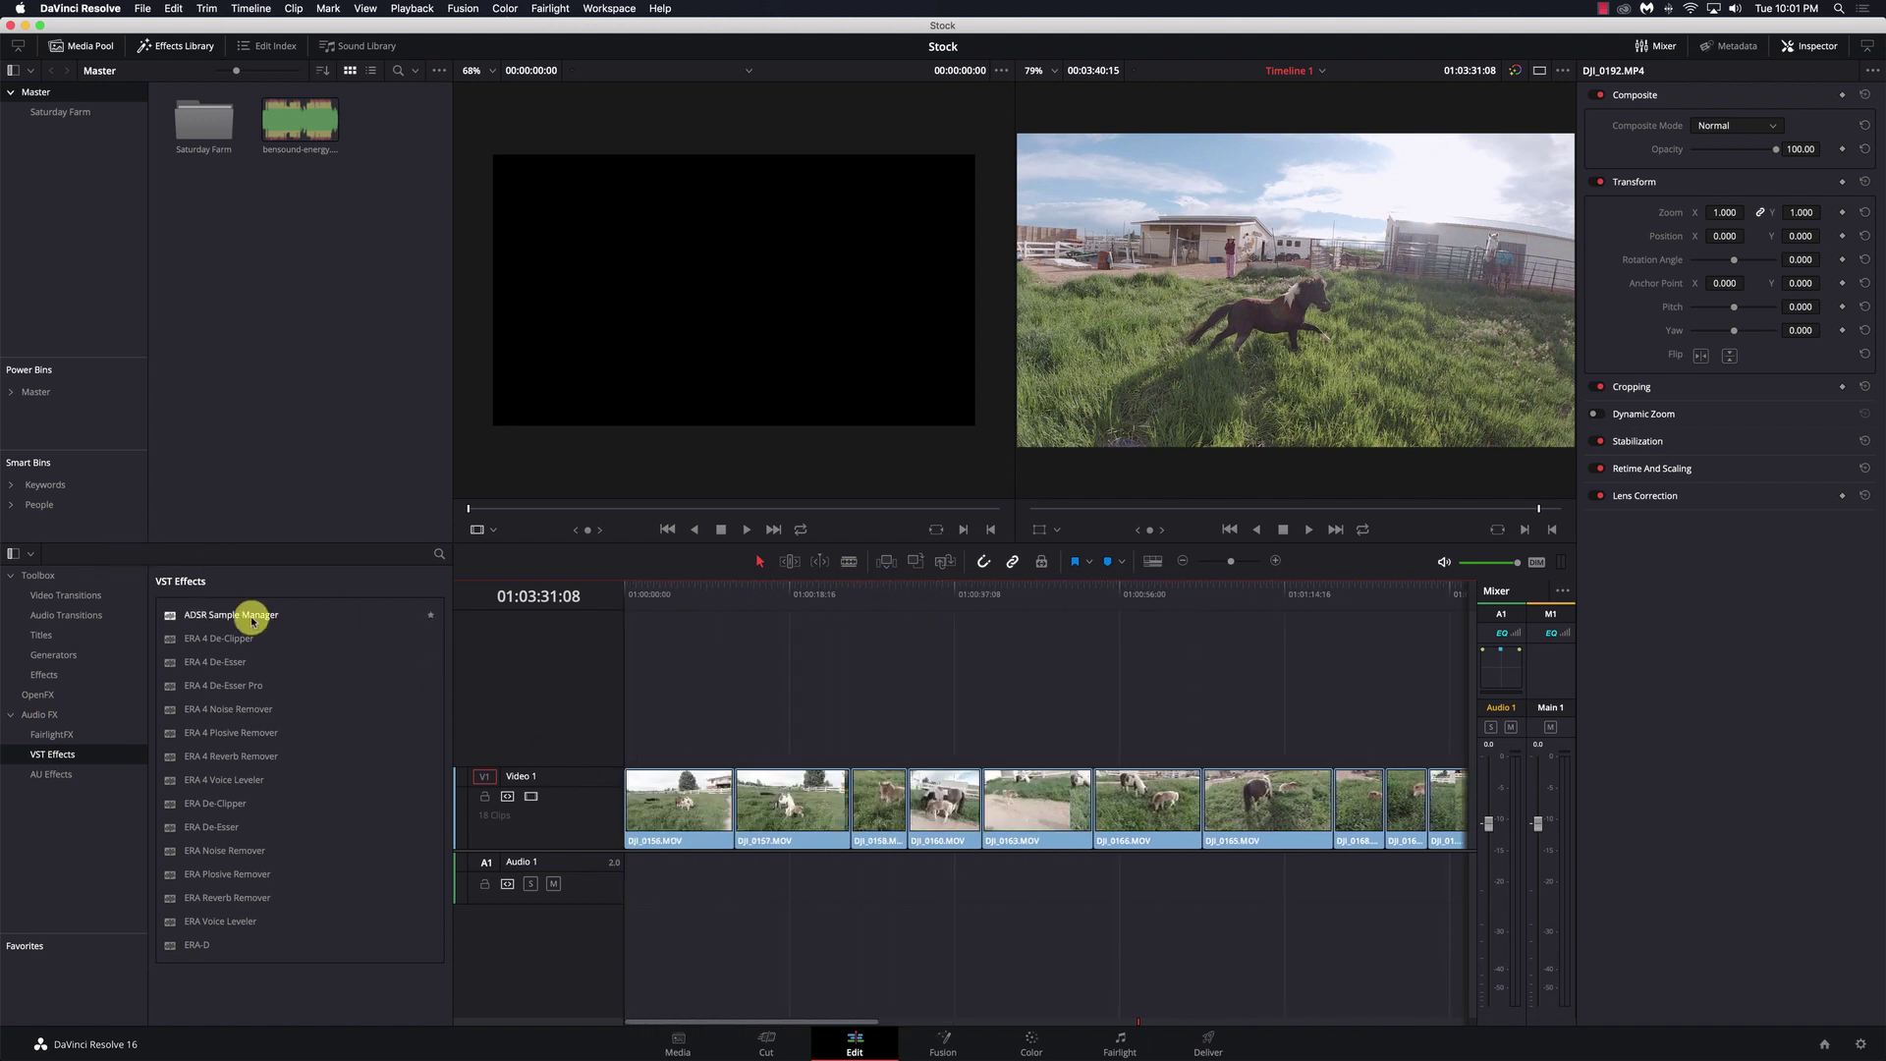
Drag ADSR Sample Manager from VST Effects onto the Audio 1 track header.
left_click_drag(250, 619, 543, 885)
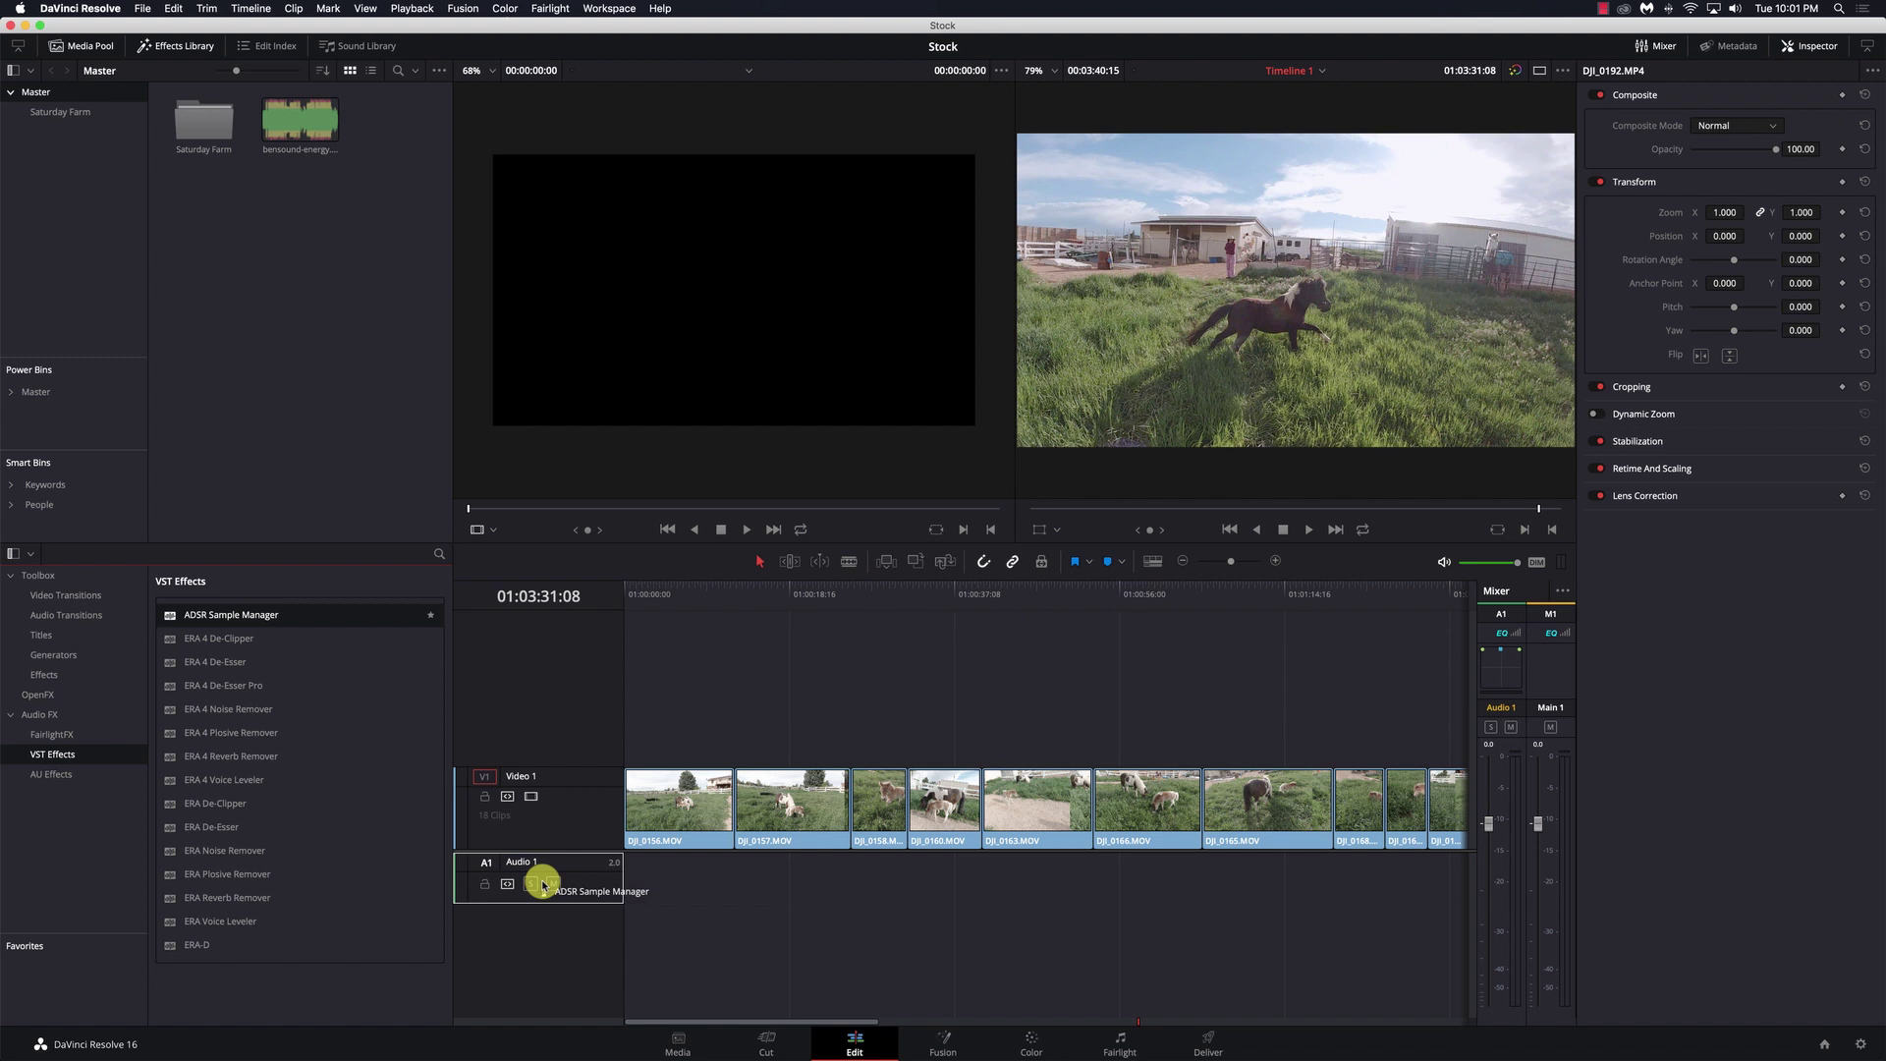
mouse_move(543, 885)
left_mouse_down()
mouse_move(801, 881)
mouse_move(575, 881)
left_mouse_up()
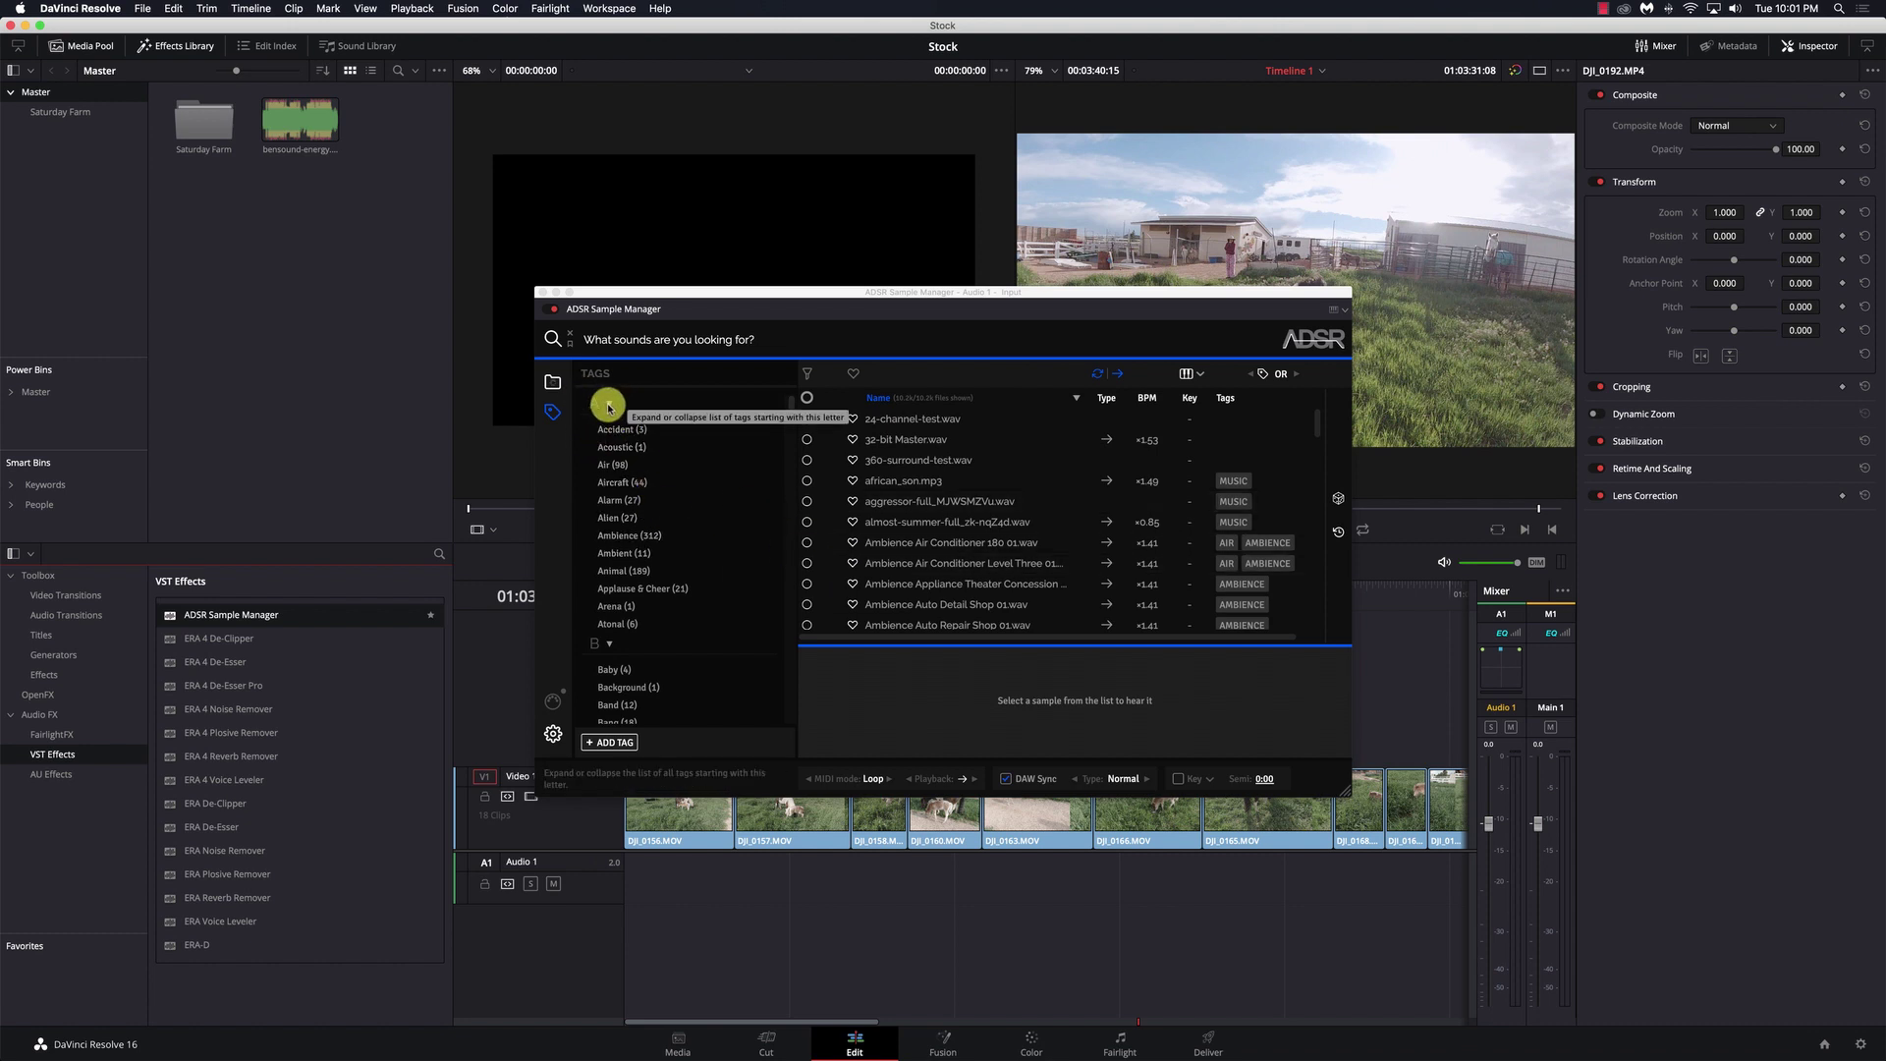
Browse the Sound Library's Household and Human Elements folders and preview Human Burp 01.wav.
left_click(552, 381)
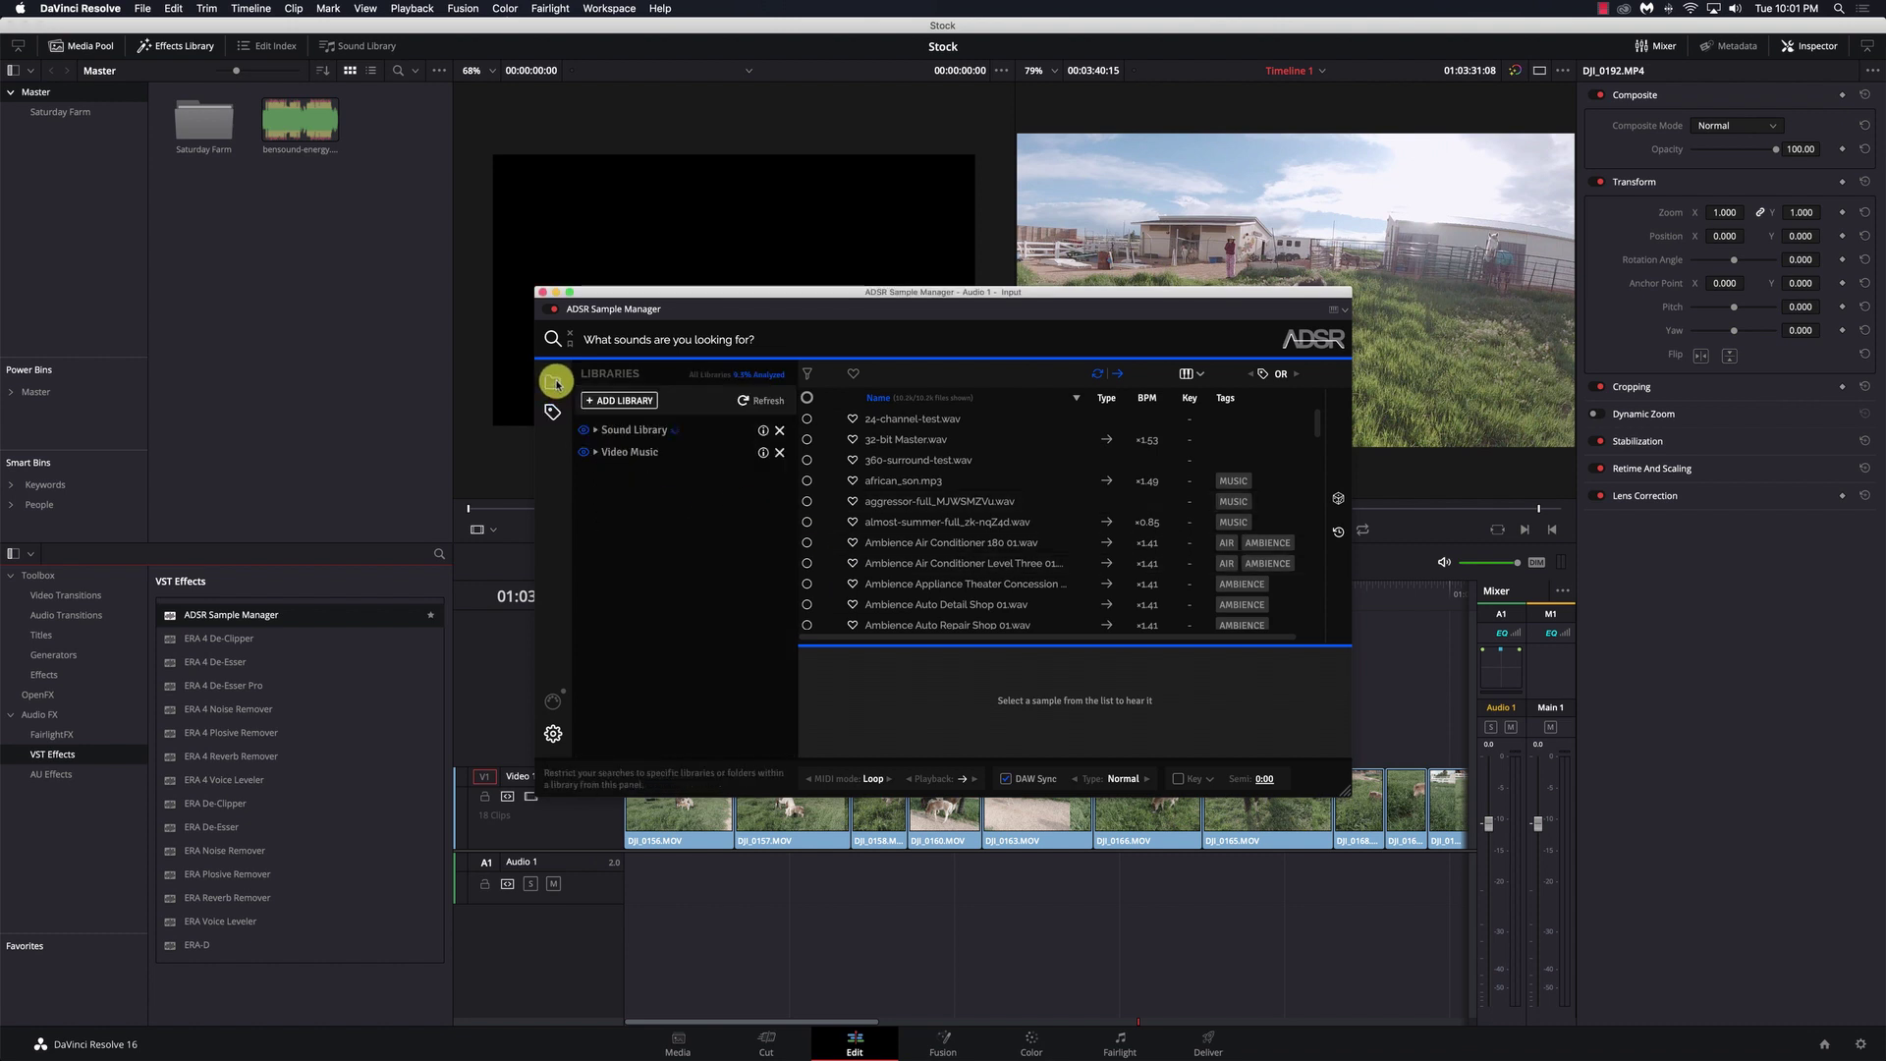
left_click(632, 434)
scroll(943, 539, "down", 5)
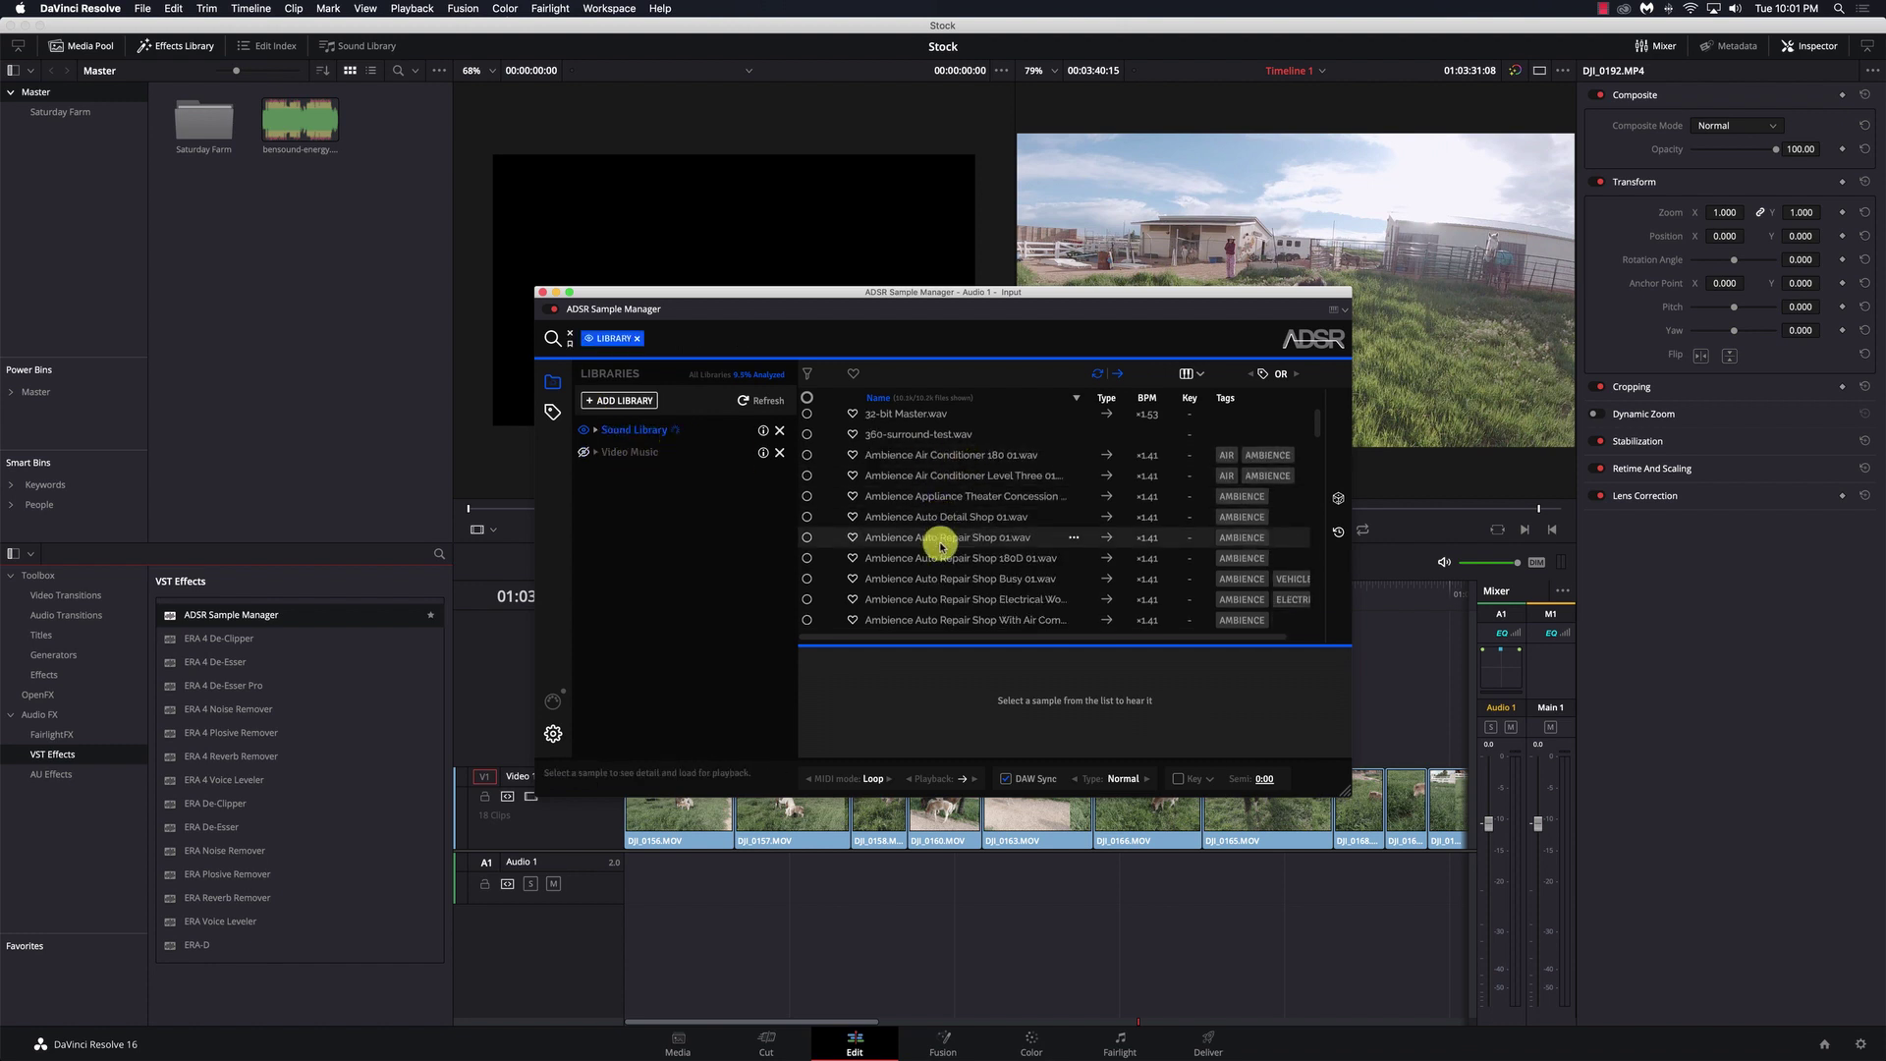
left_click(596, 434)
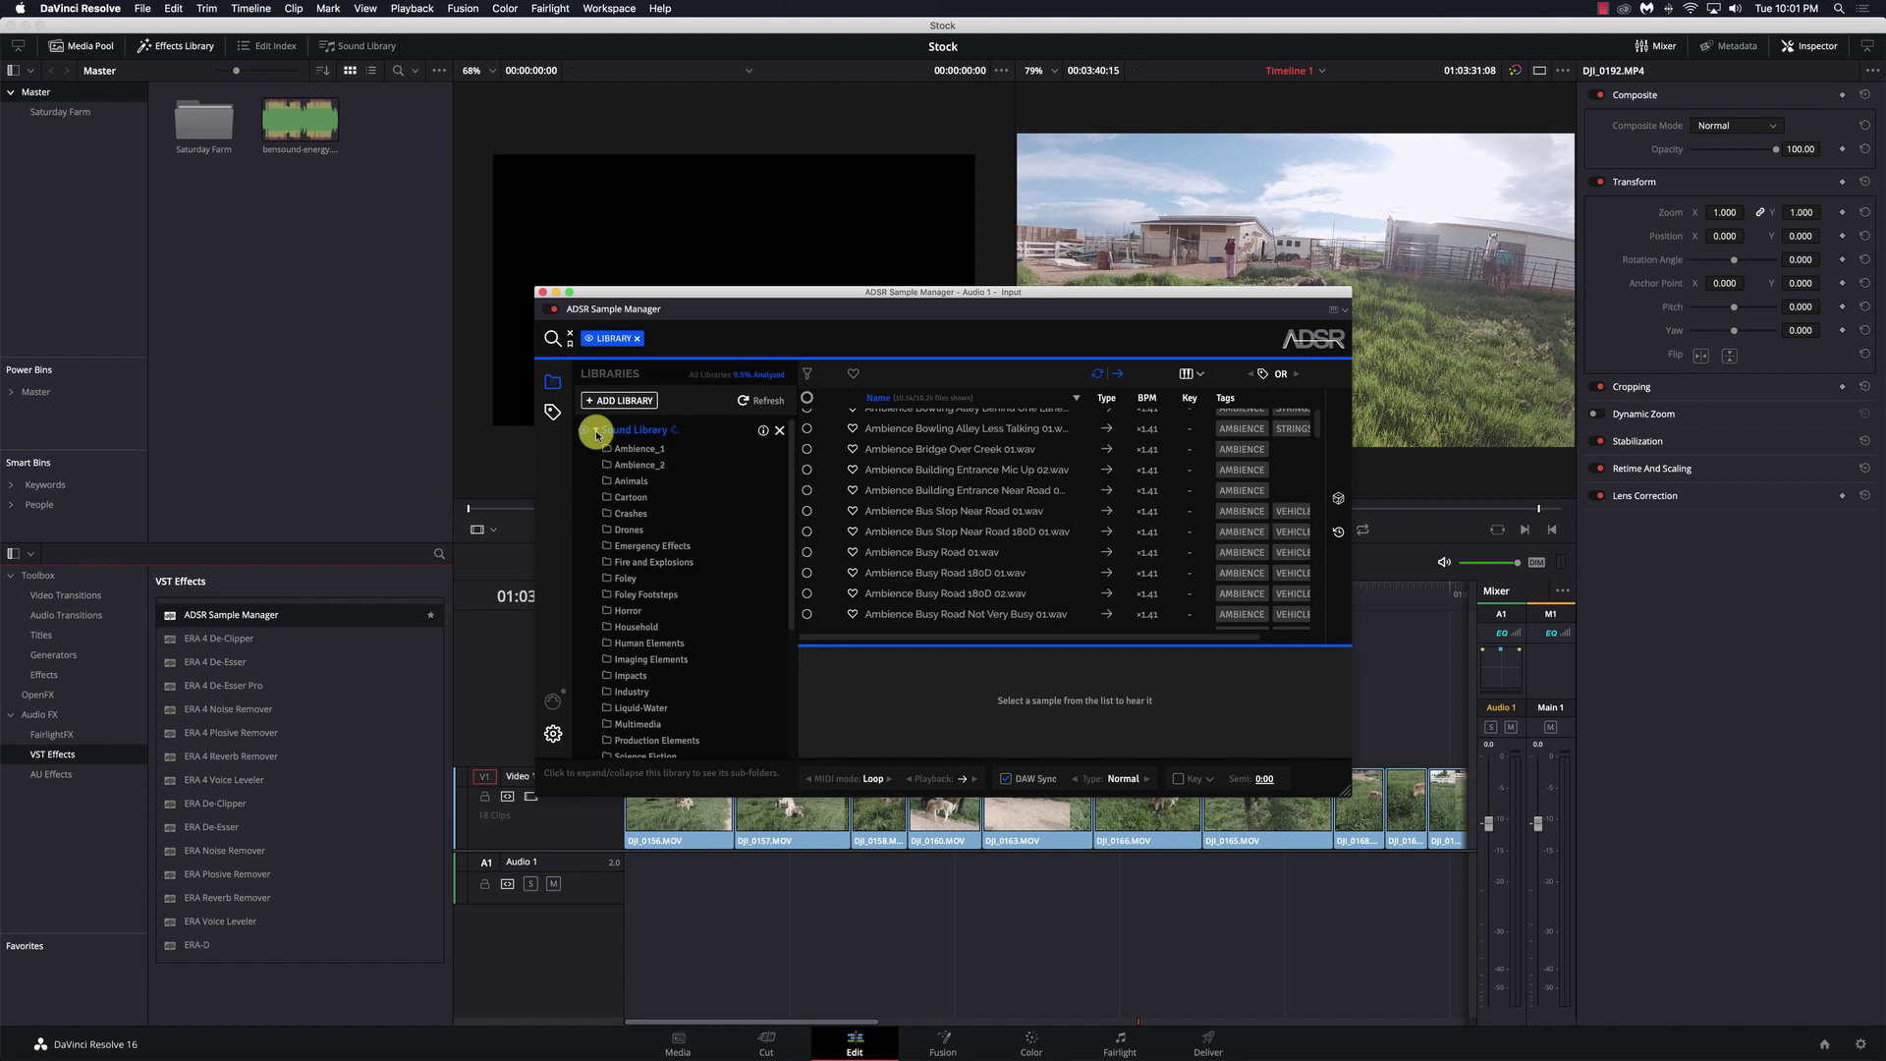
left_click(639, 627)
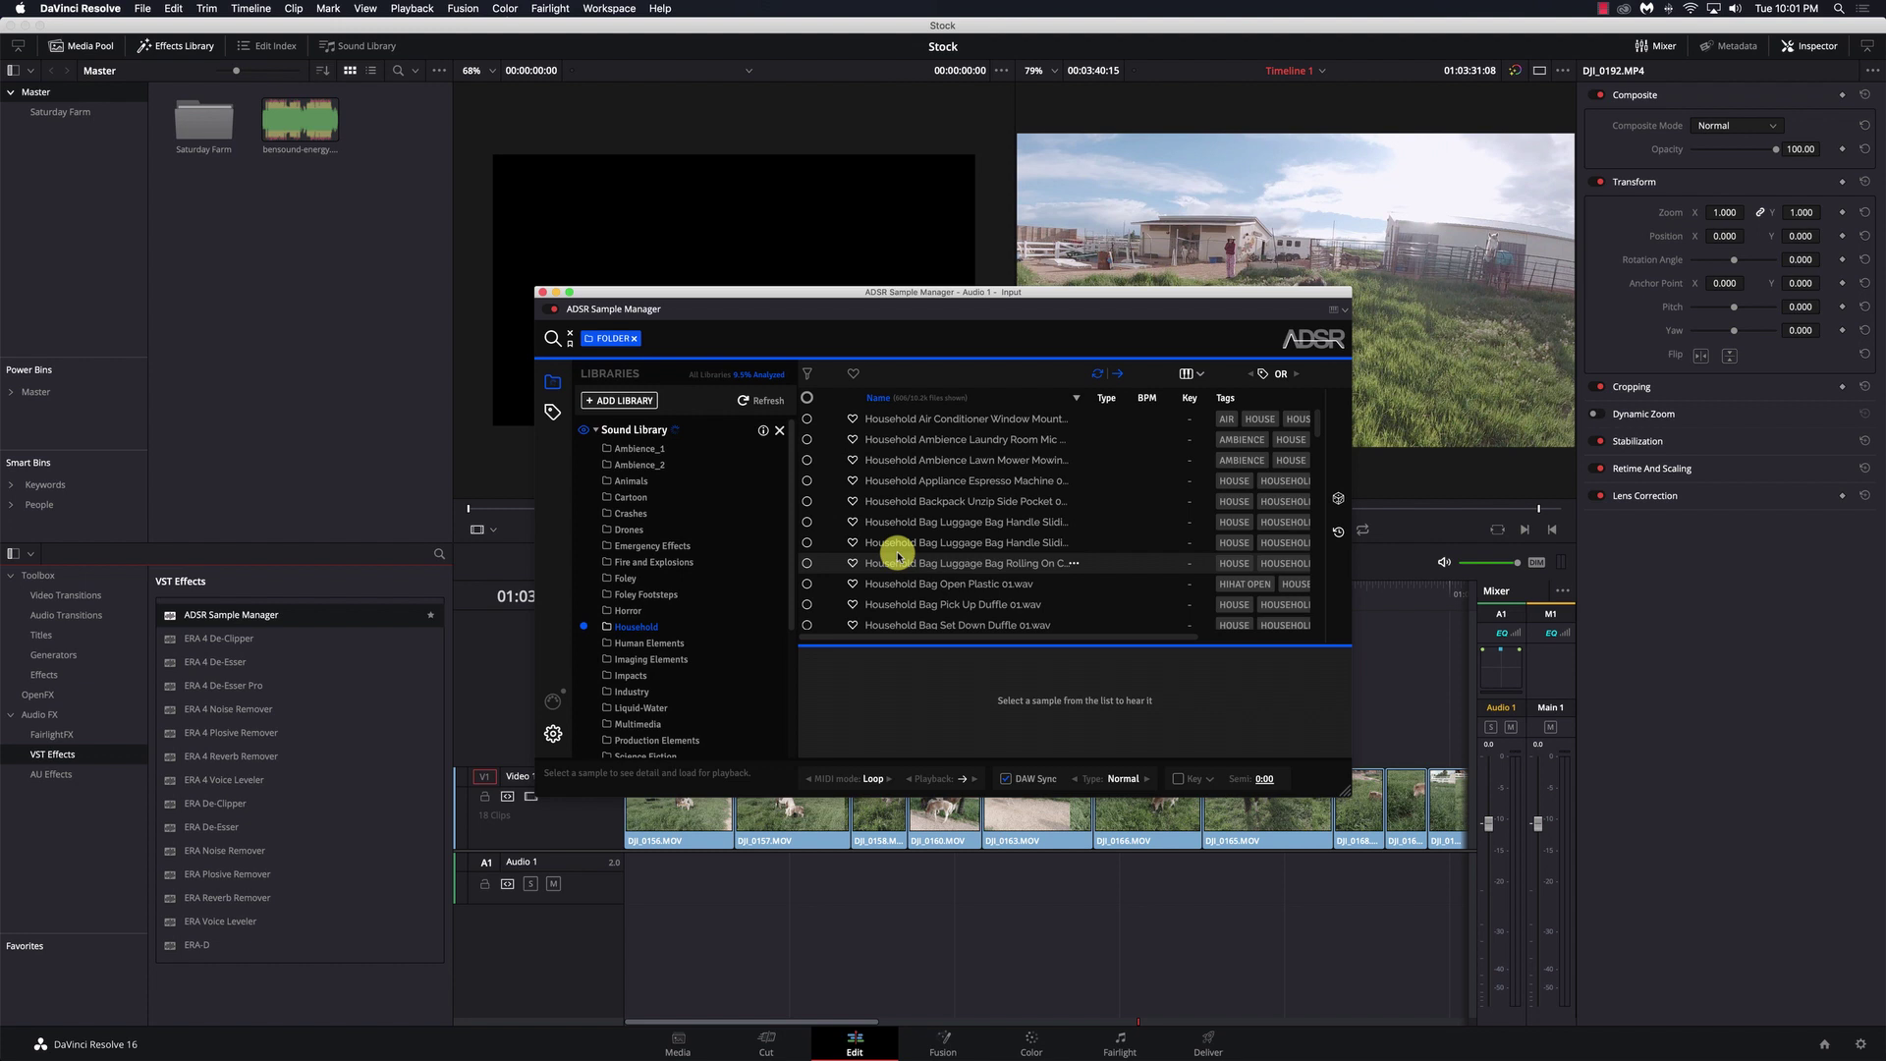
left_click(634, 643)
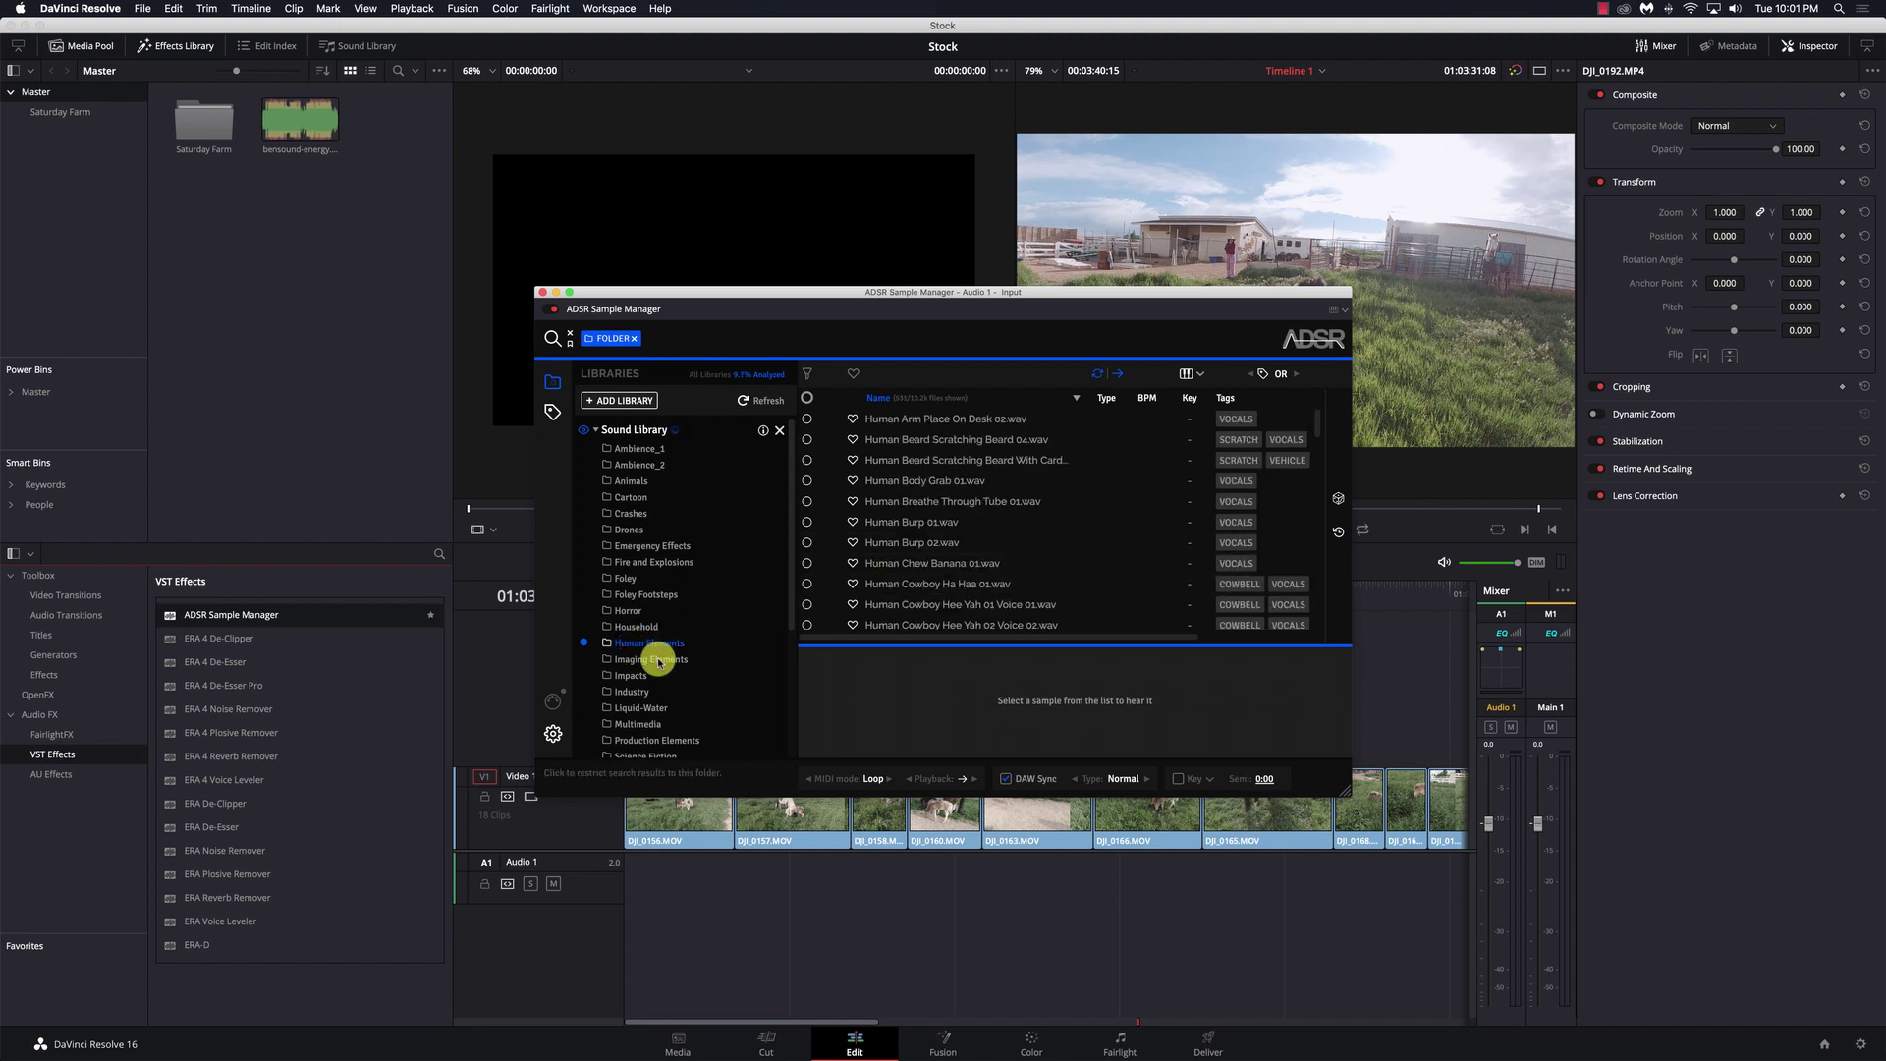
left_click(891, 523)
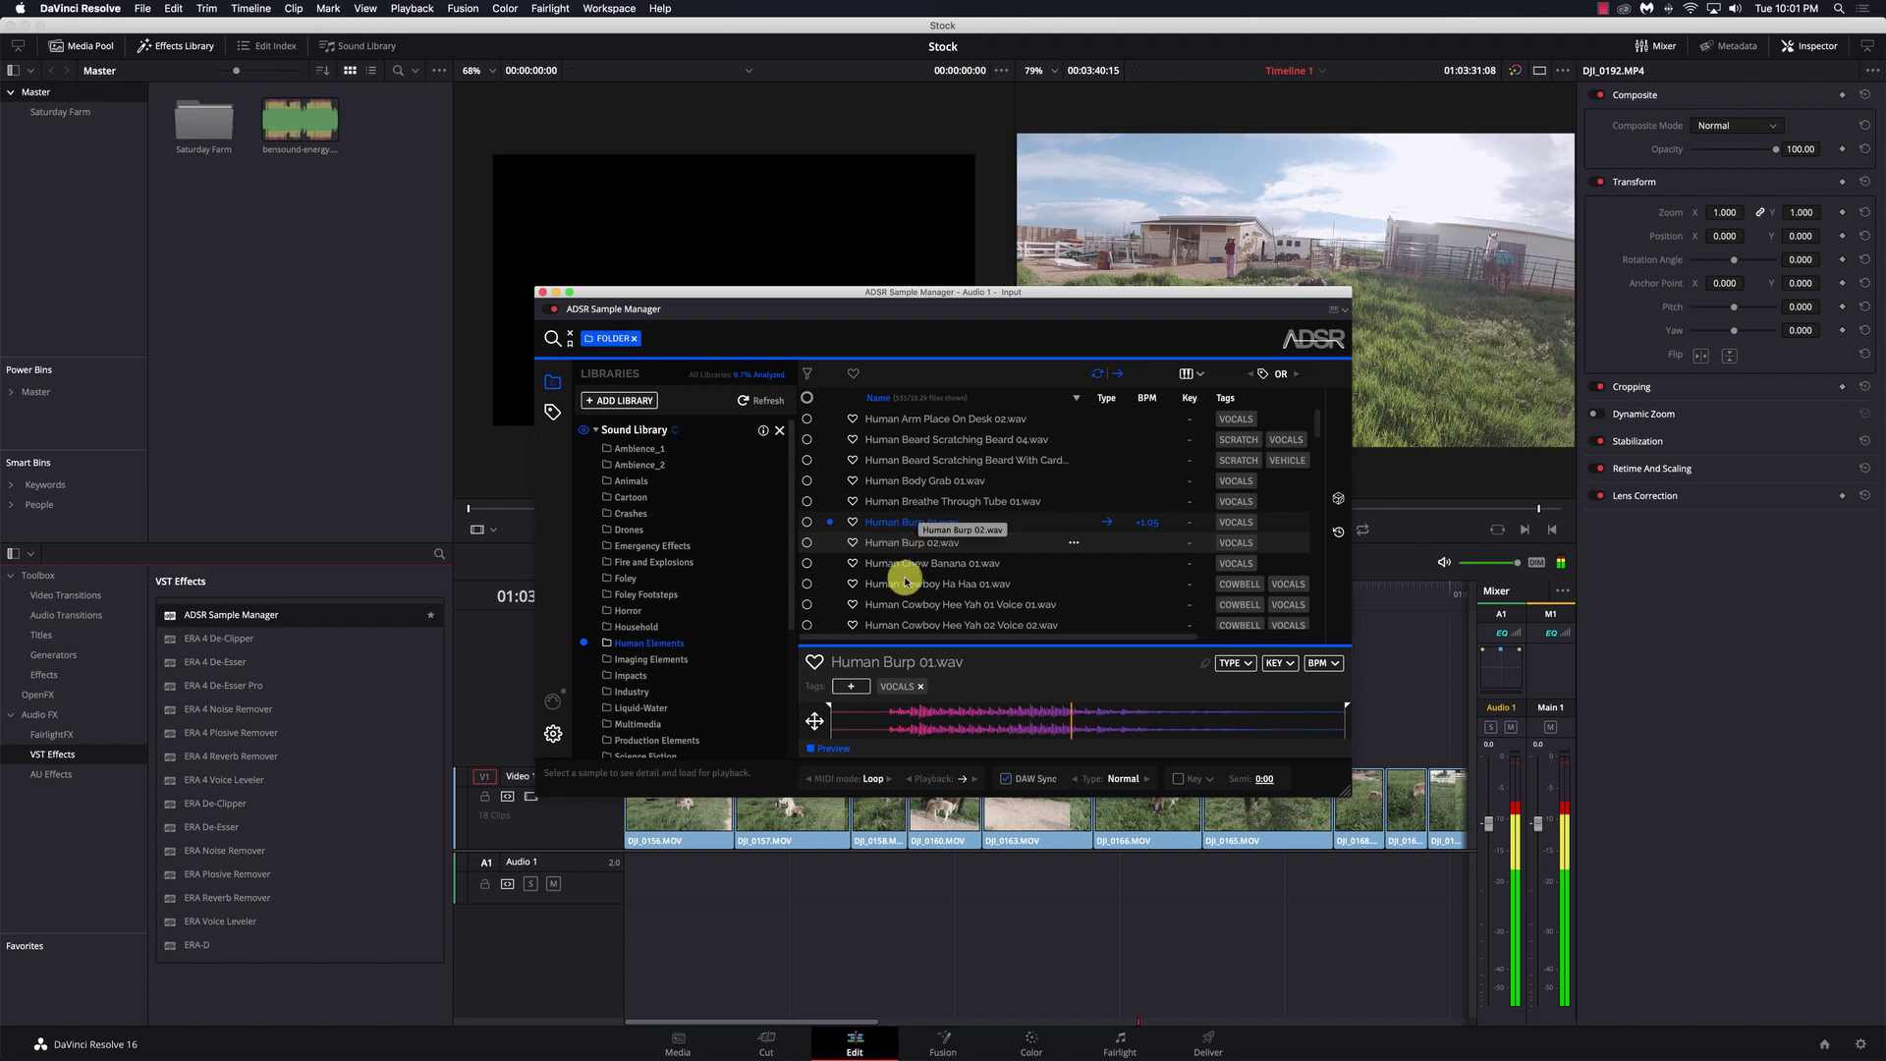
left_click(856, 721)
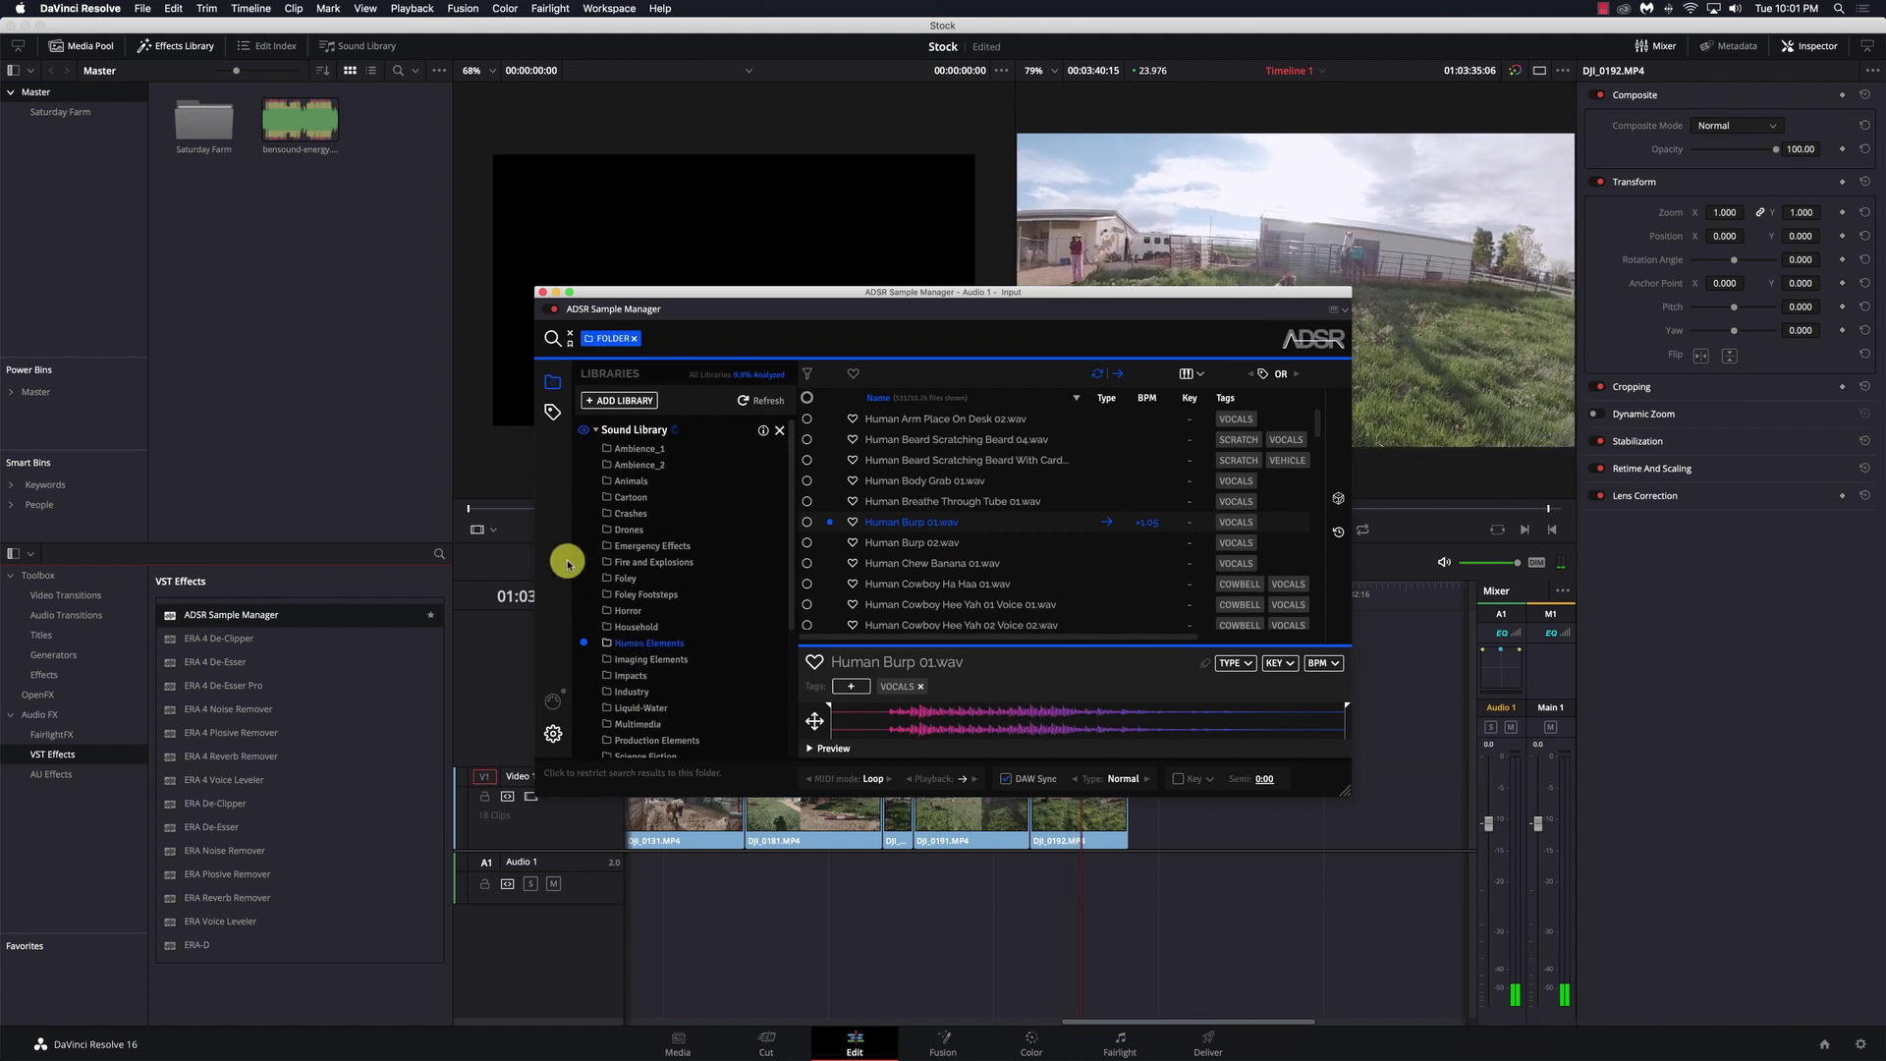
Switch to the Video Music library and load bensound-memories.mp3 into the preview.
left_click(595, 429)
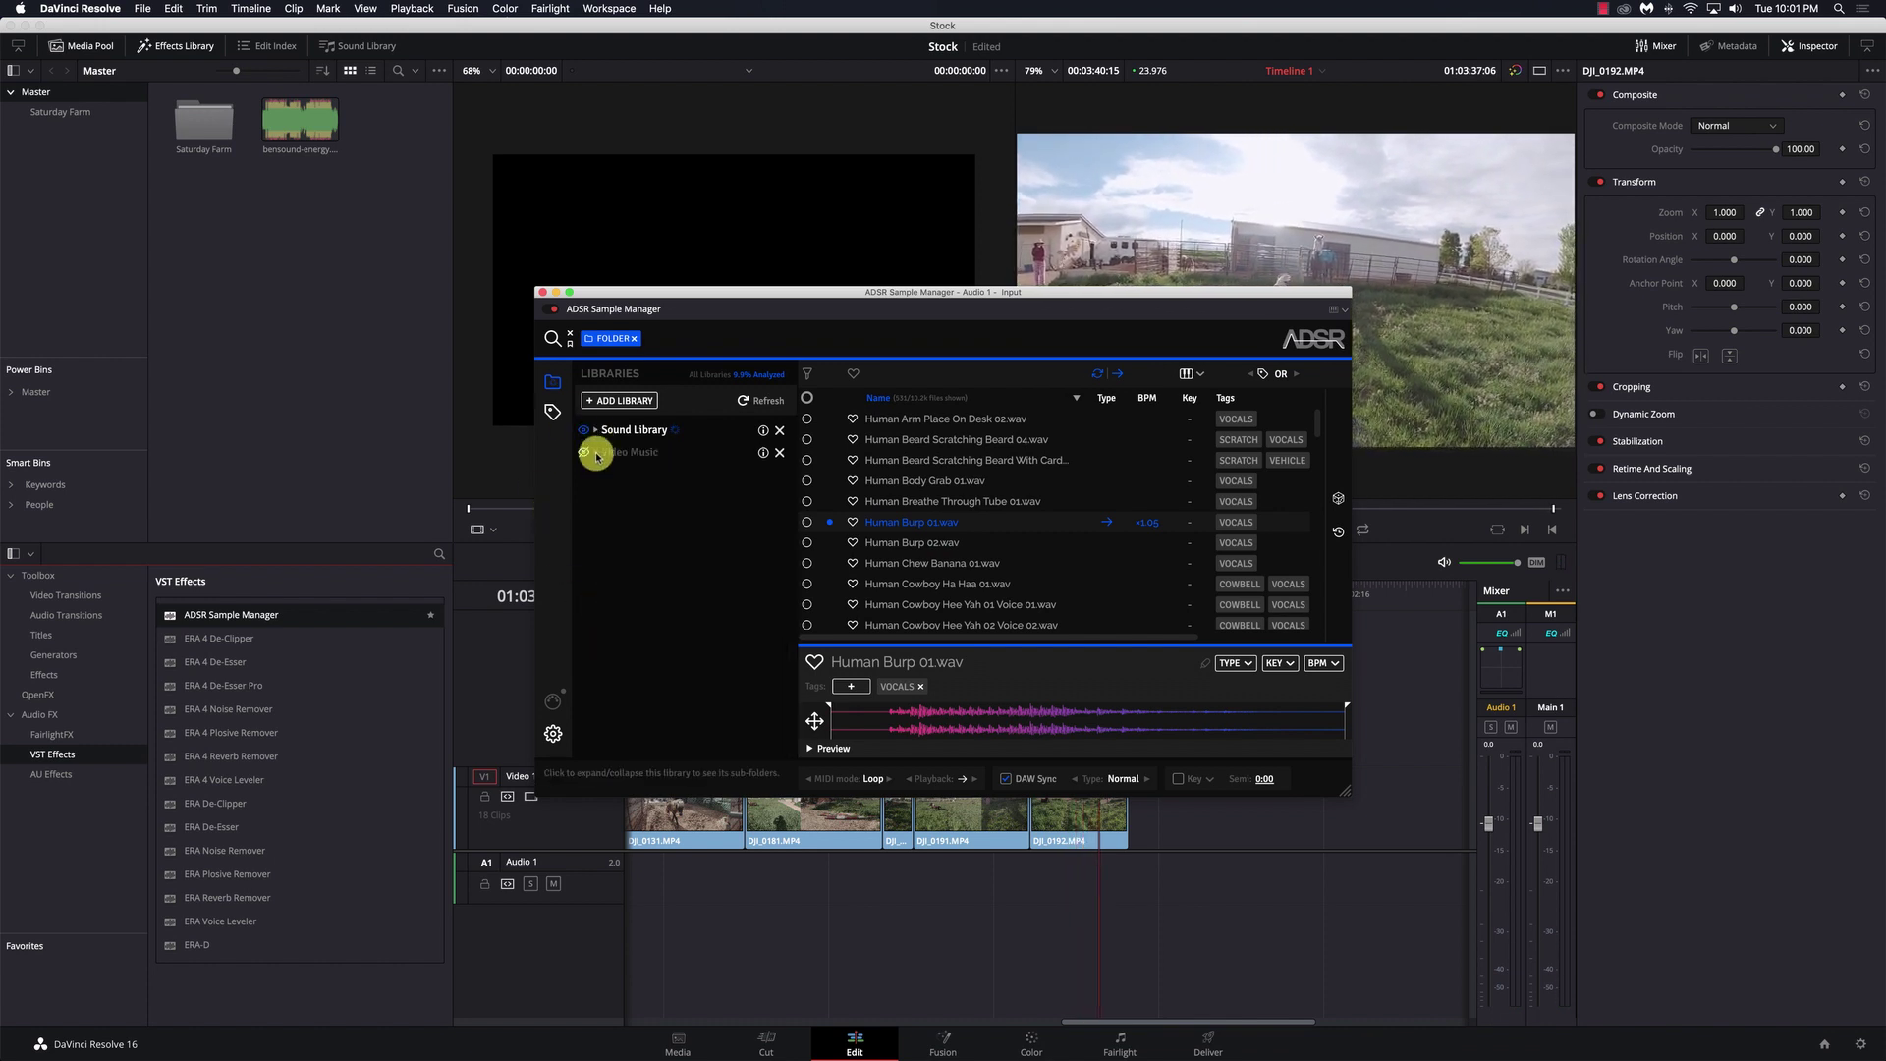
left_click(595, 458)
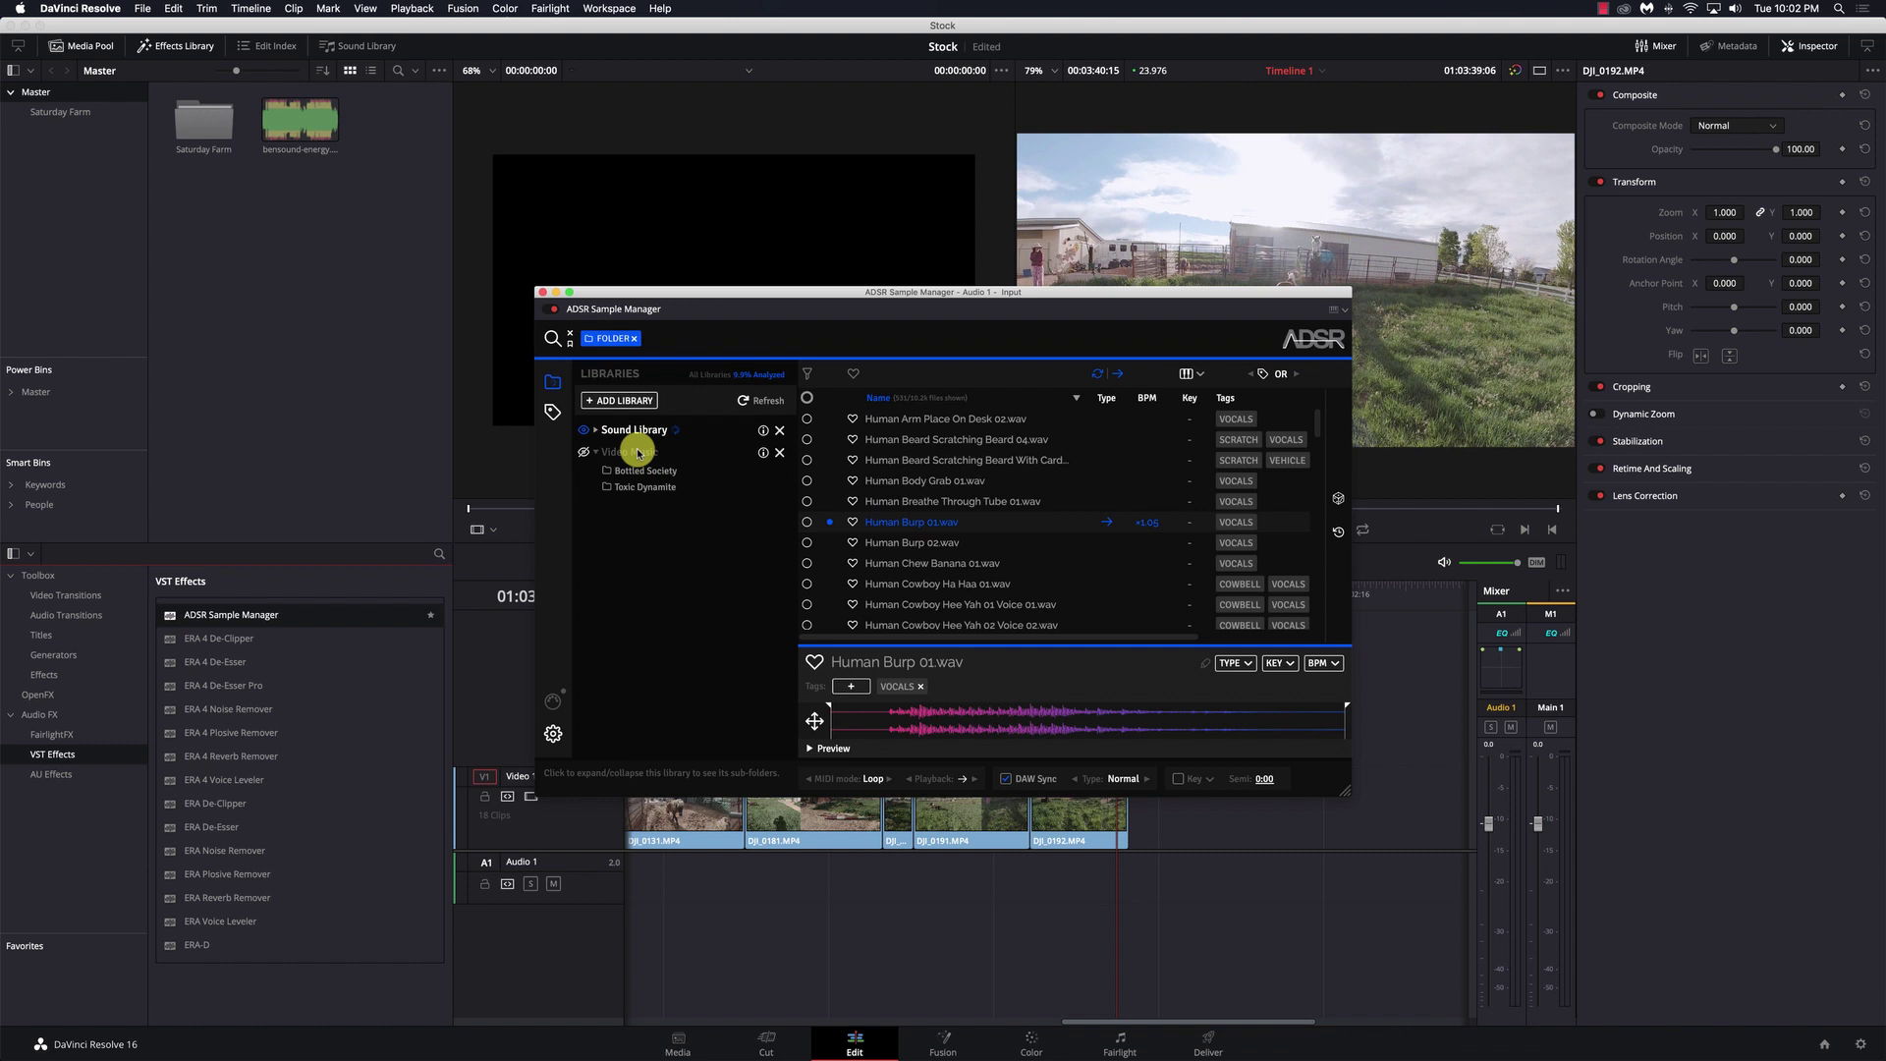
left_click(633, 451)
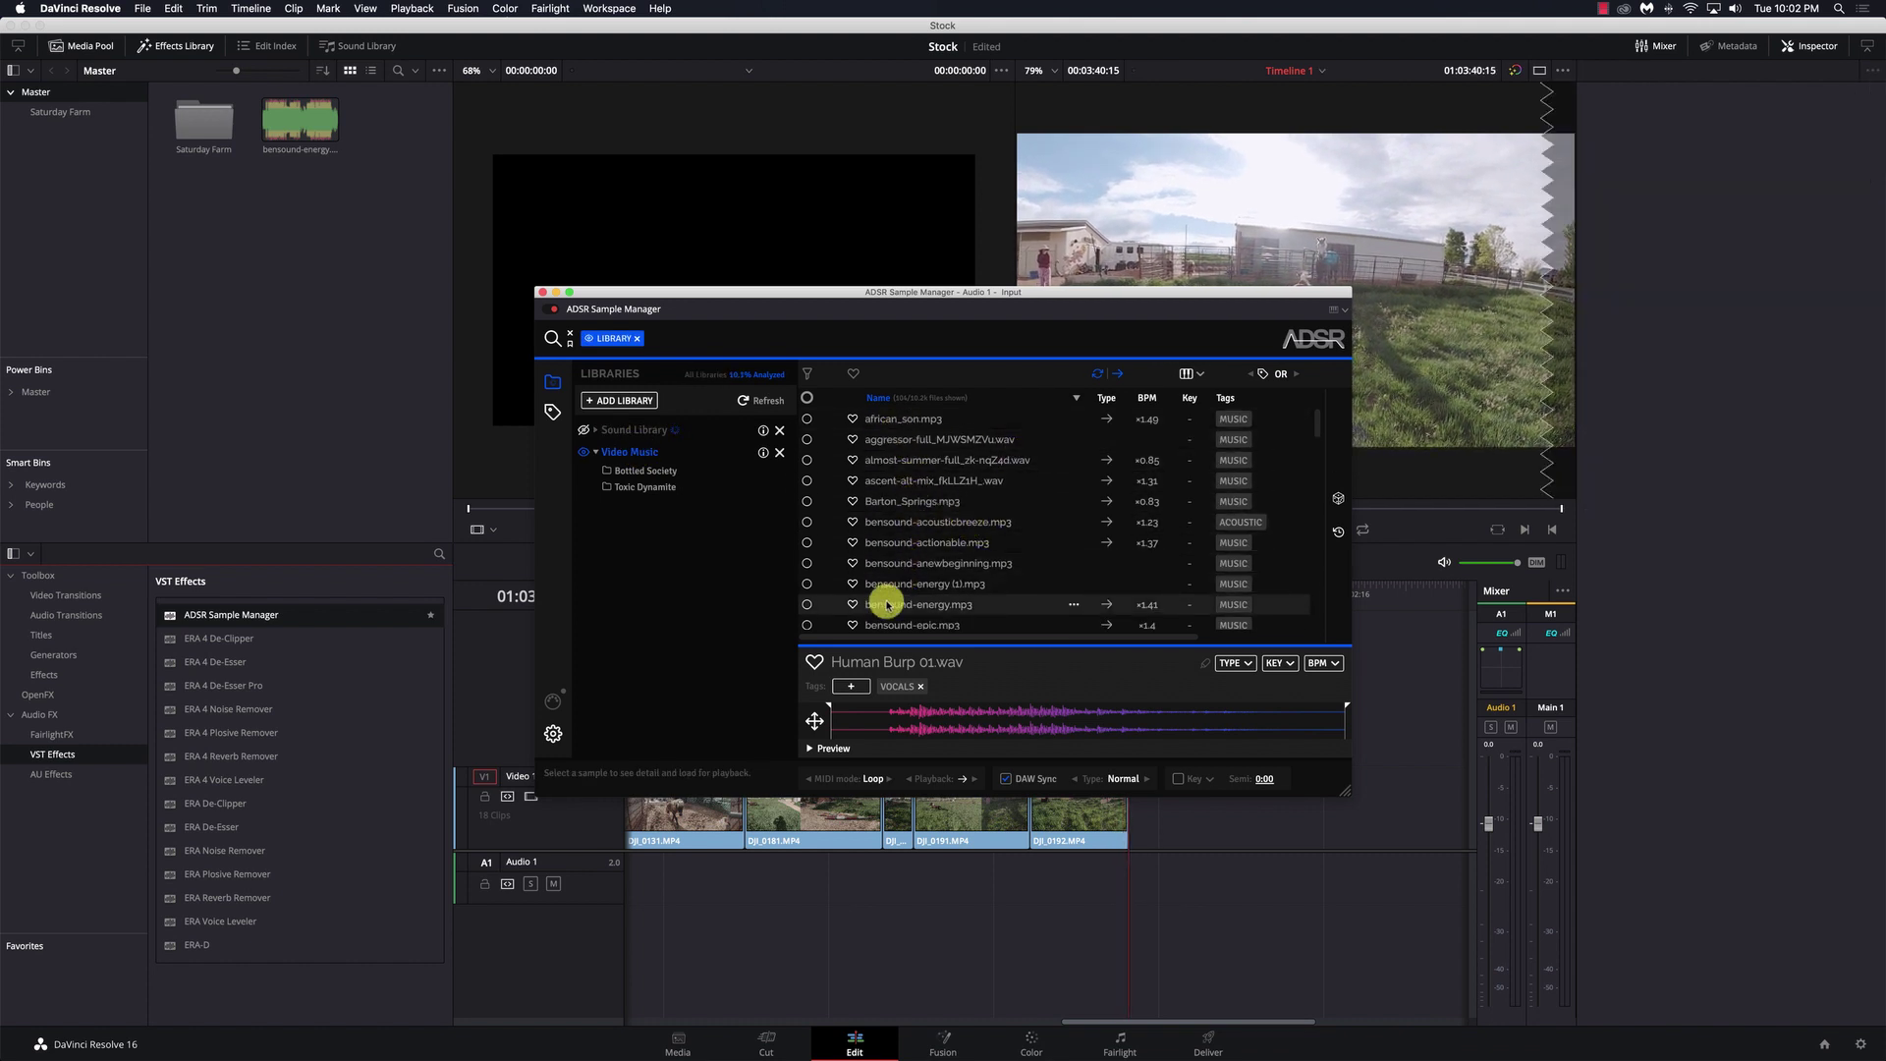
scroll(905, 573, "down", 1)
scroll(904, 573, "down", 2)
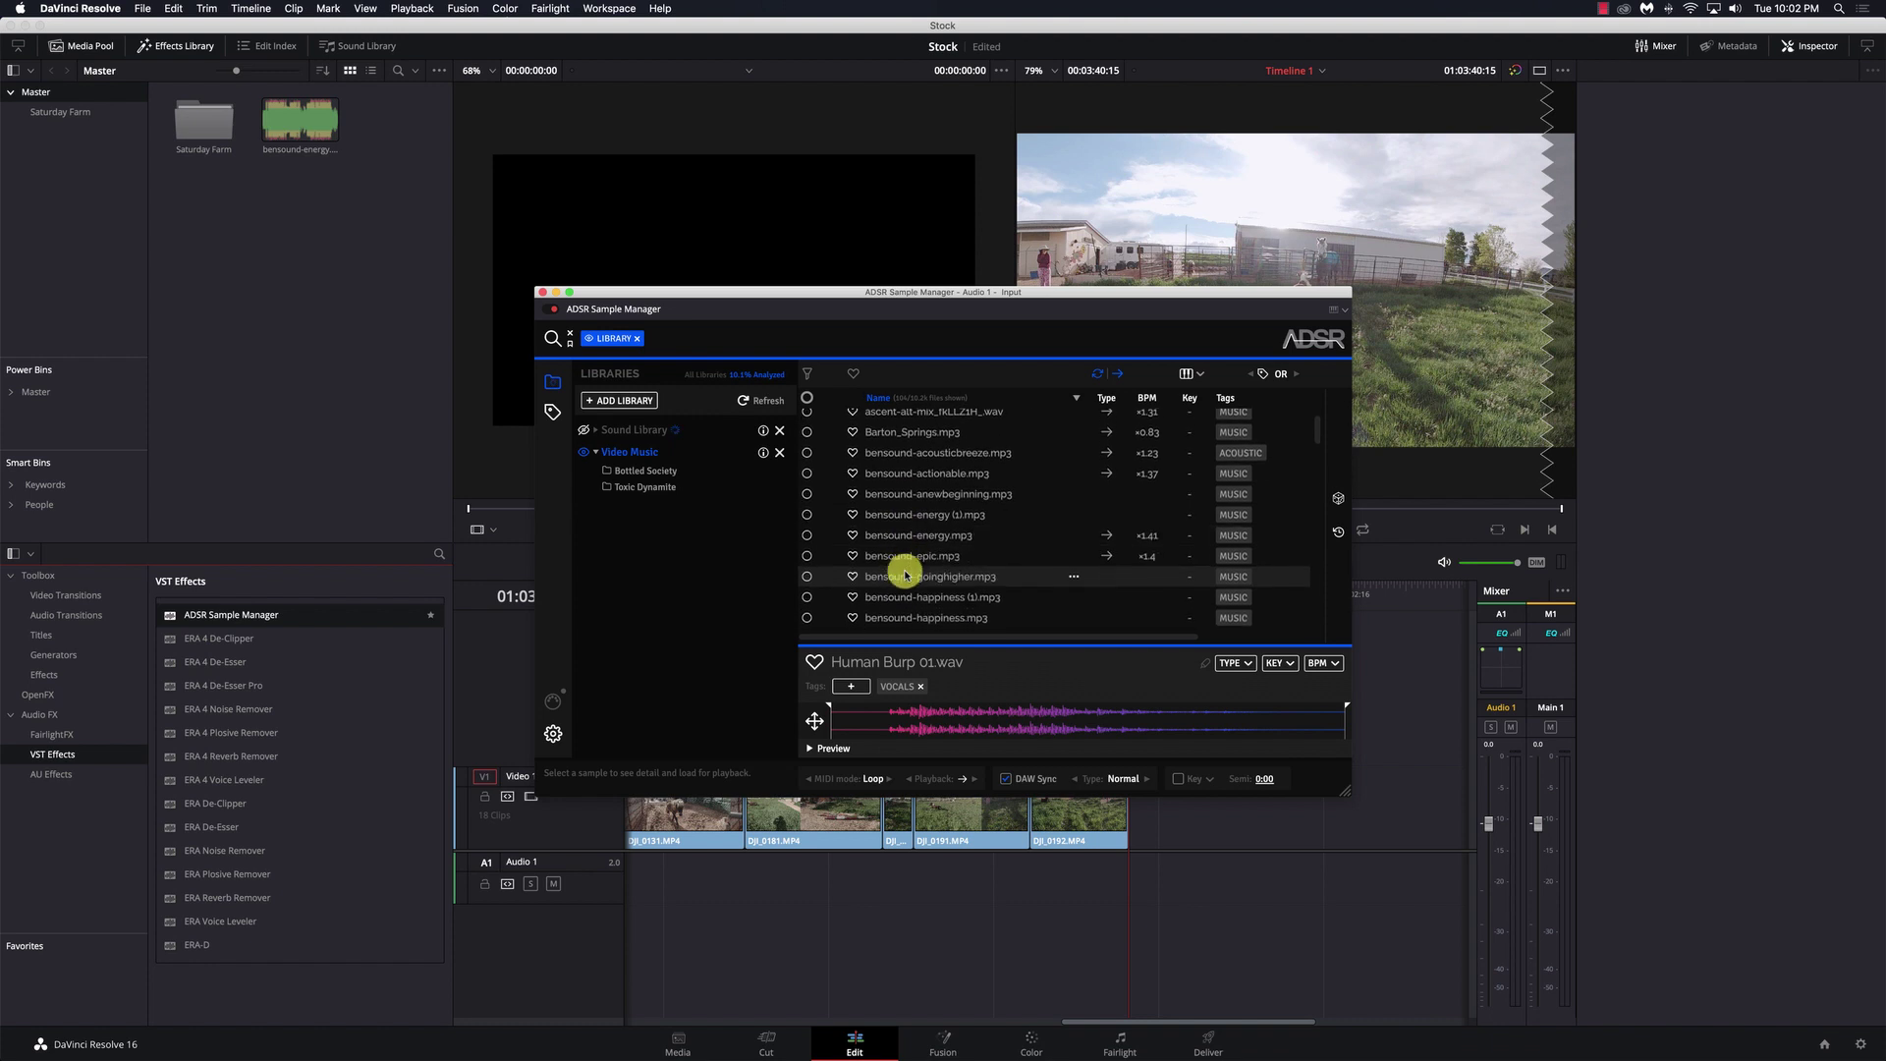
scroll(893, 575, "down", 1)
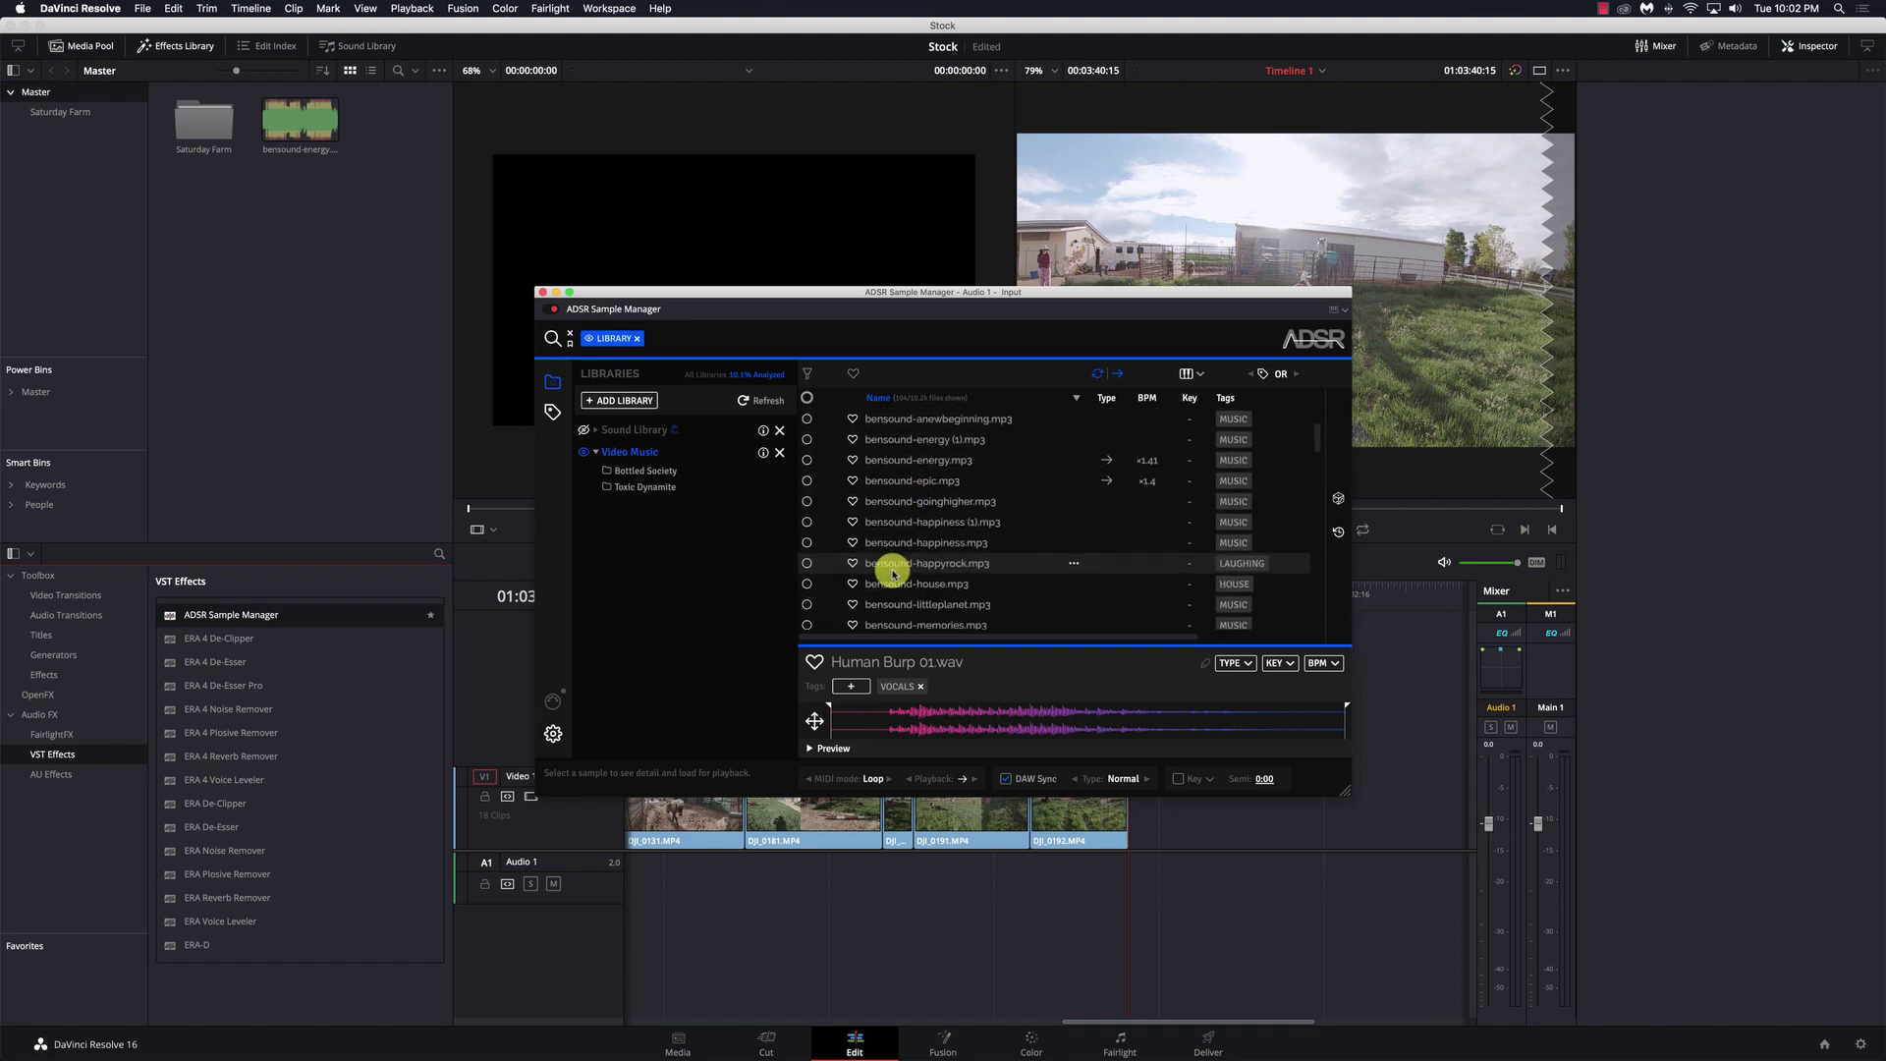
scroll(894, 575, "down", 1)
scroll(893, 575, "down", 2)
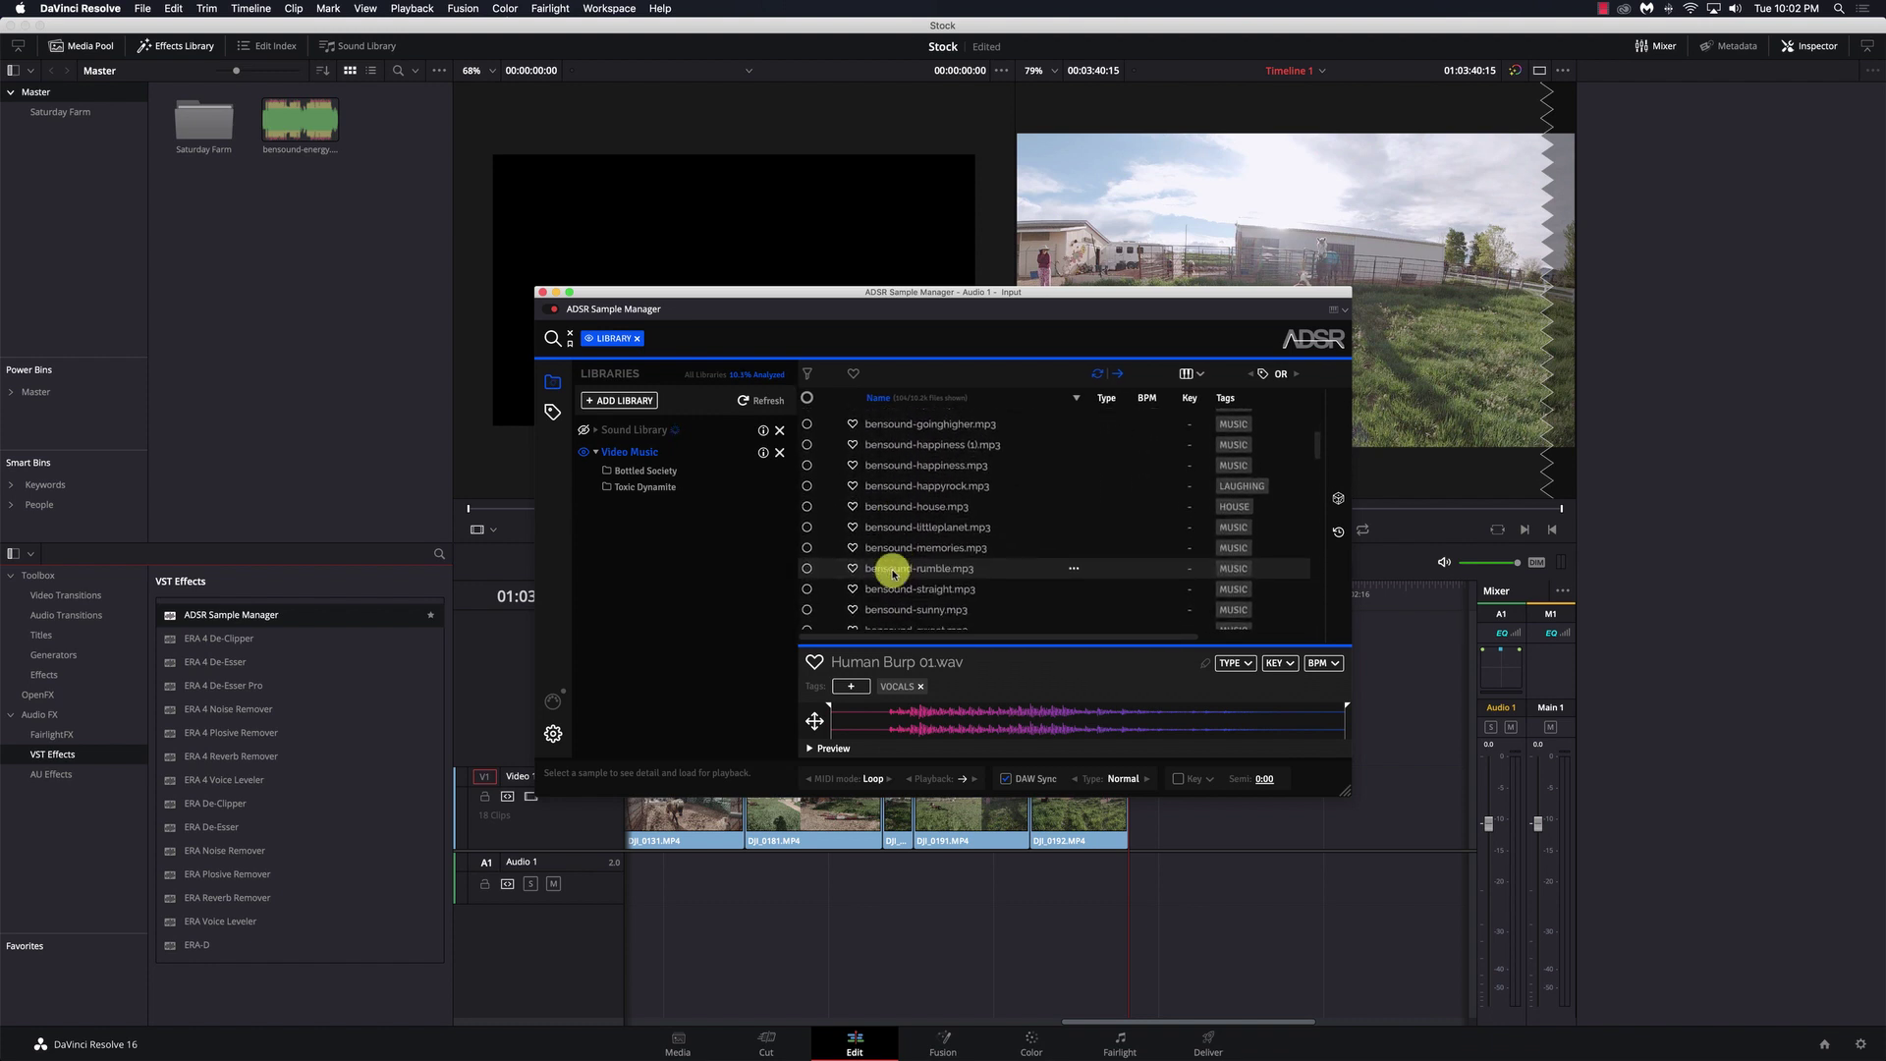
left_click(881, 553)
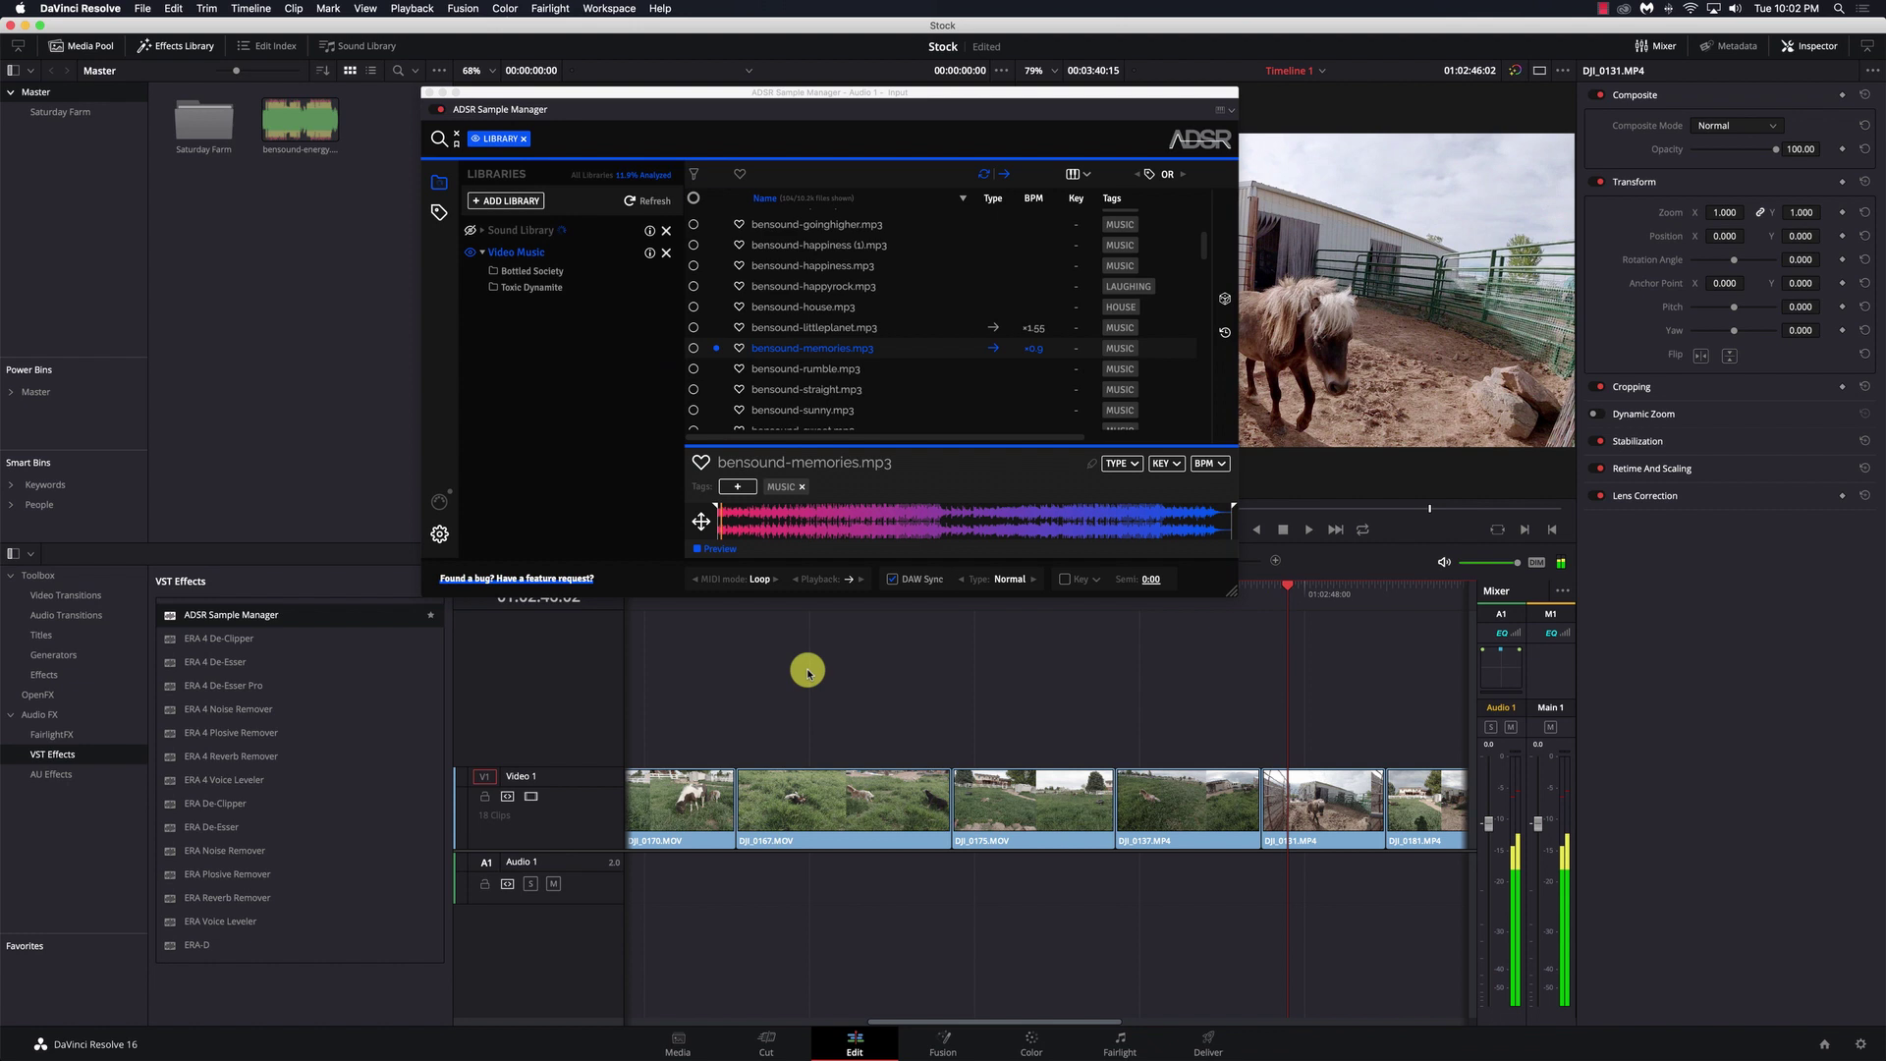
Move the sample manager aside and play the edit from 01:00:00:00.
left_click_drag(873, 92, 1128, 46)
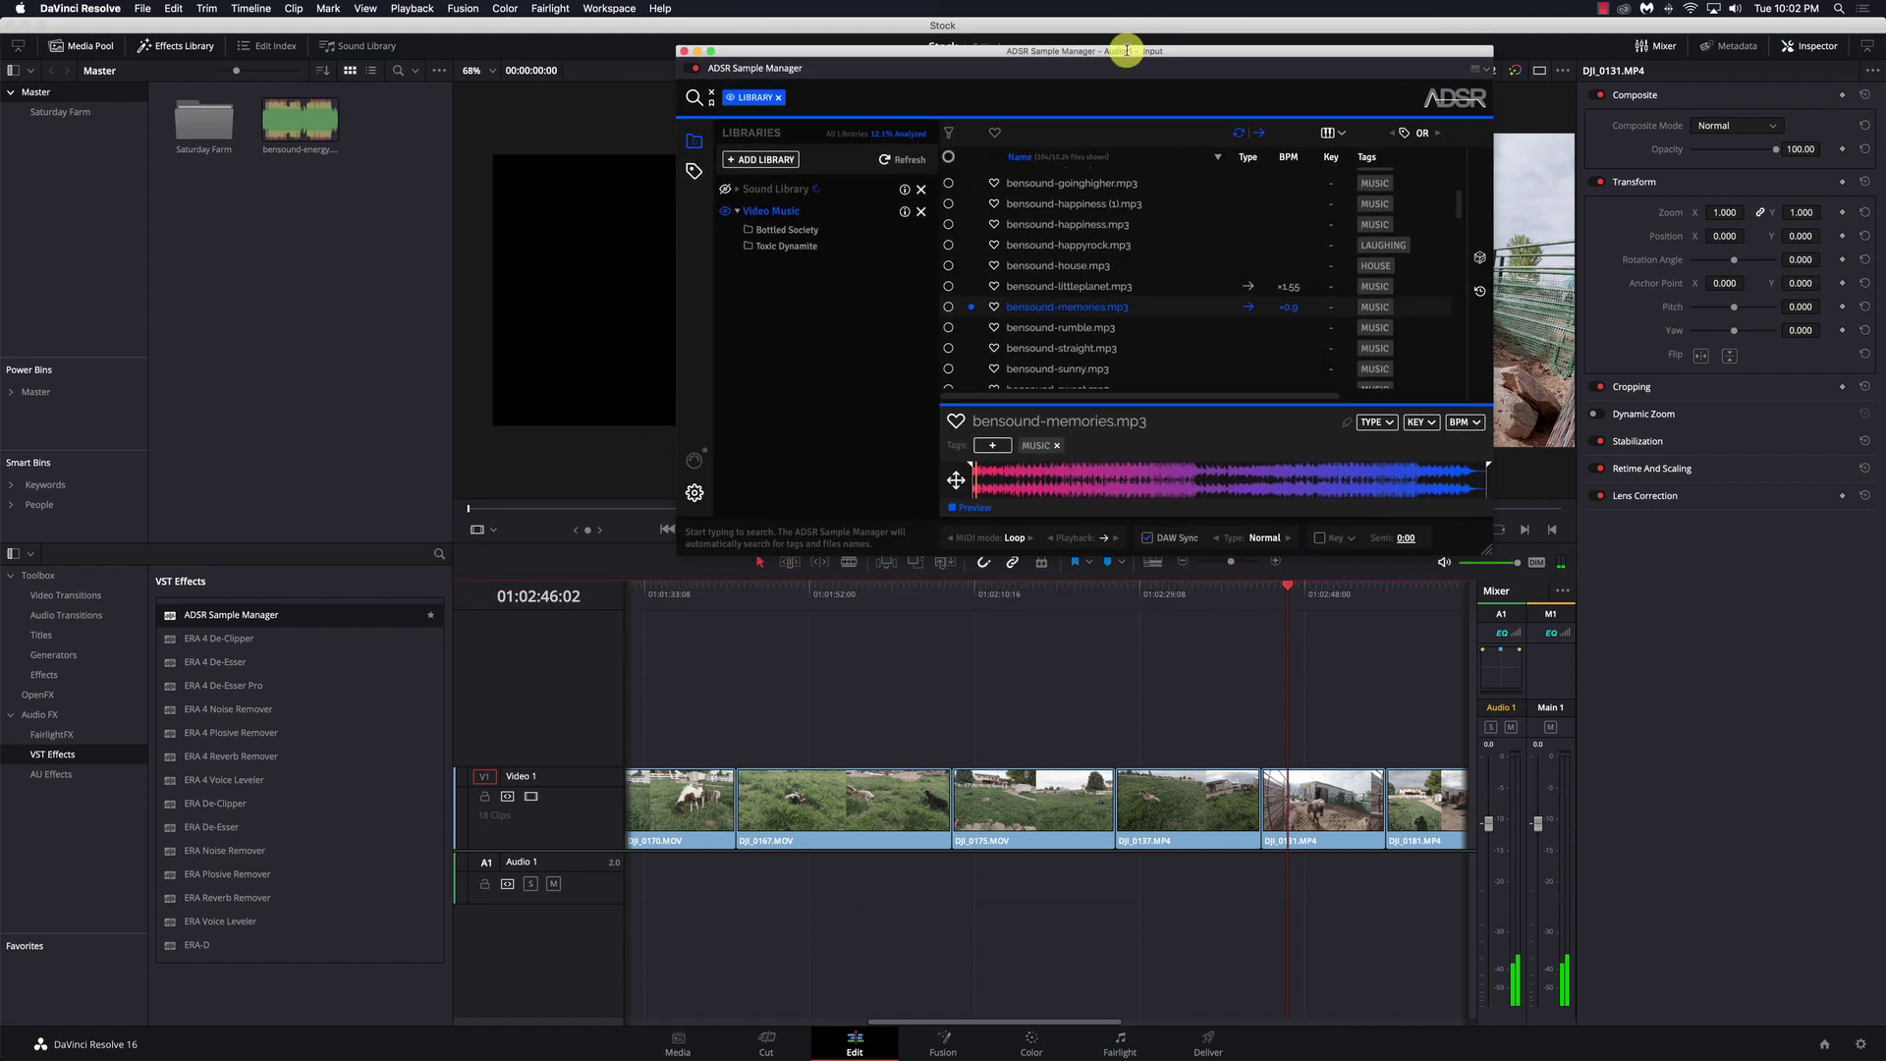
scroll(756, 599, "left", 10)
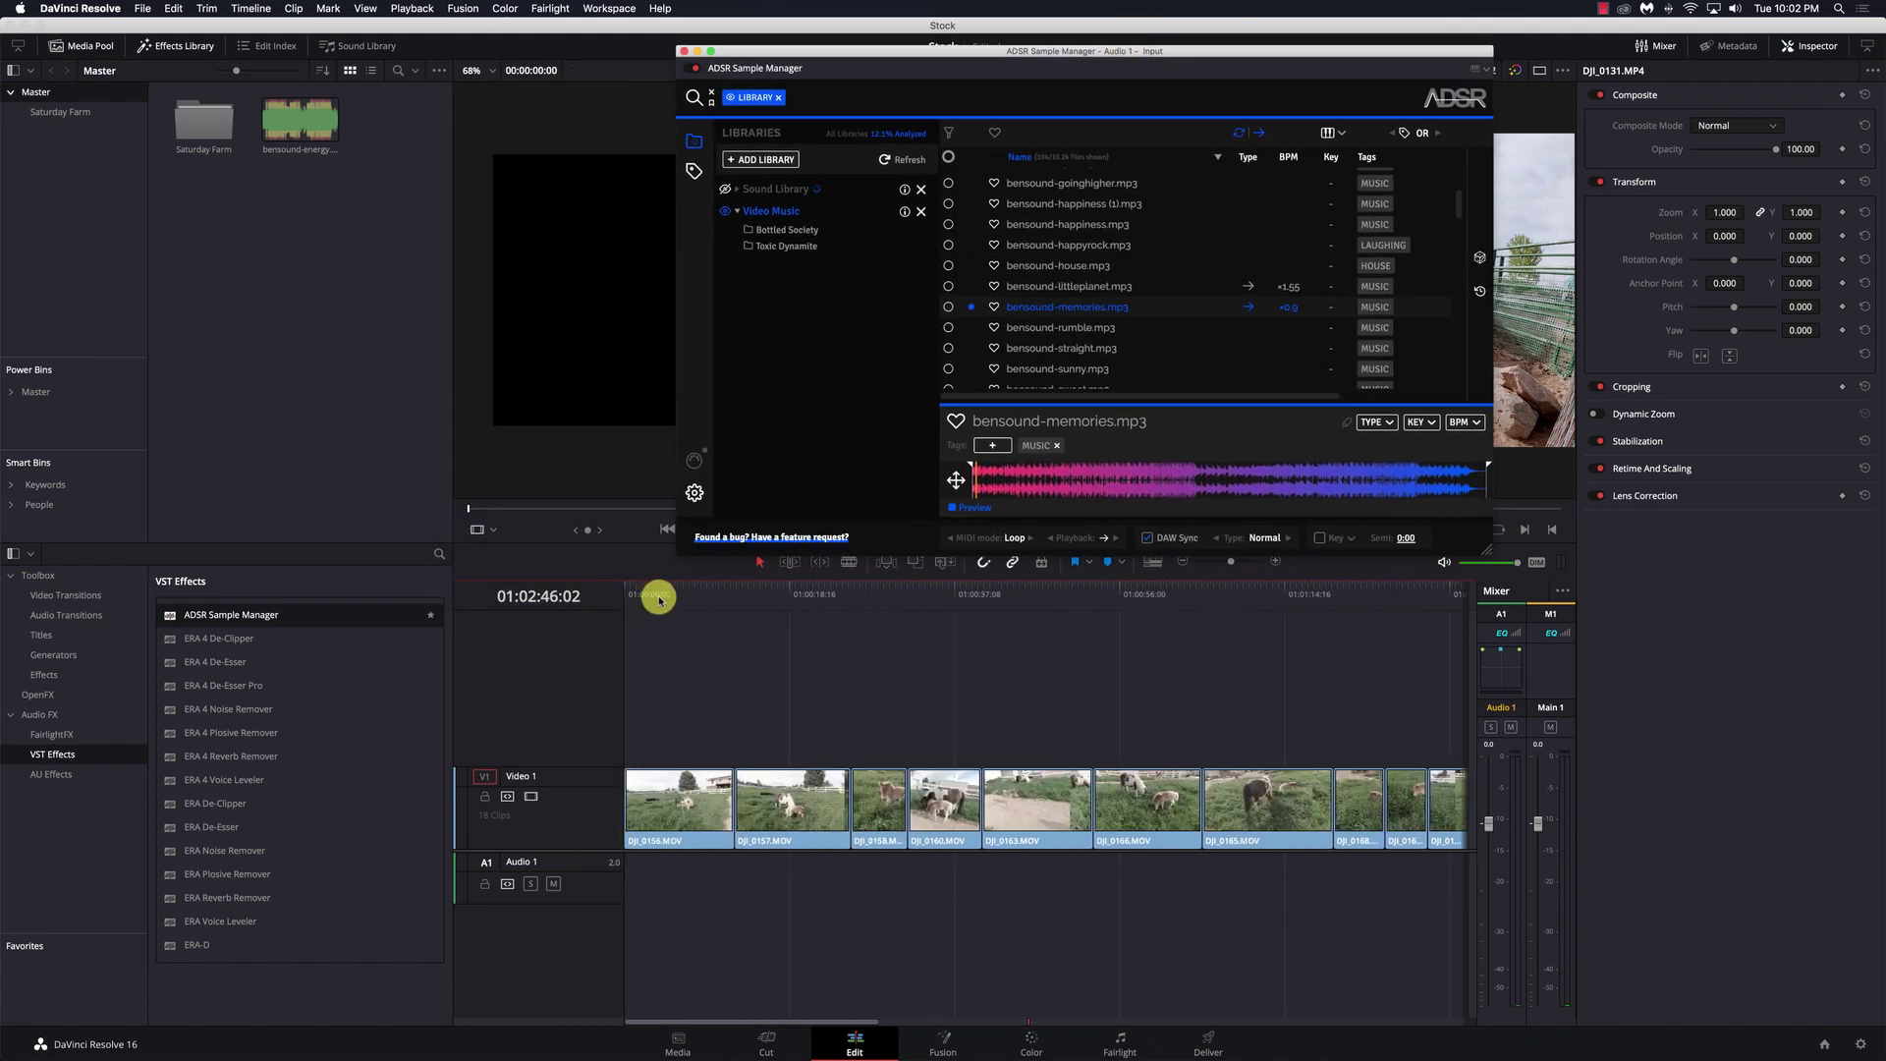
left_click(627, 594)
key("space")
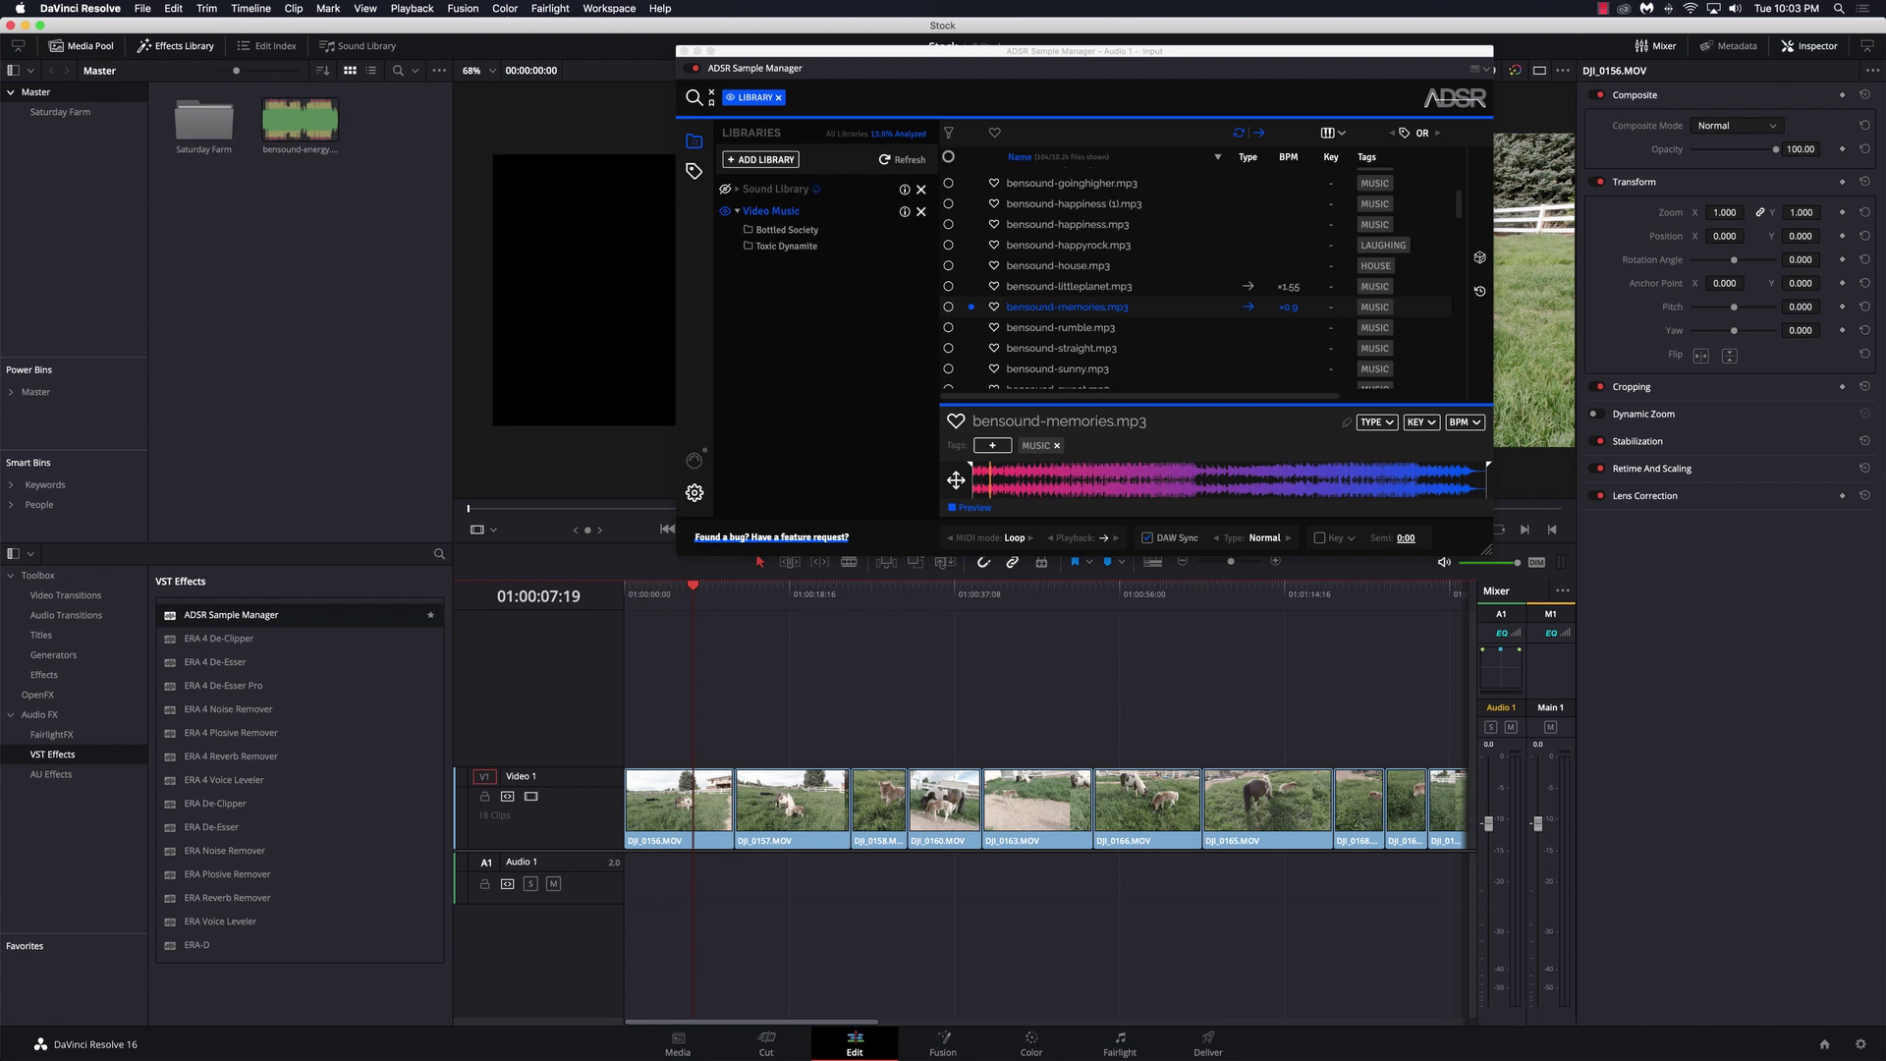
left_click(1044, 310)
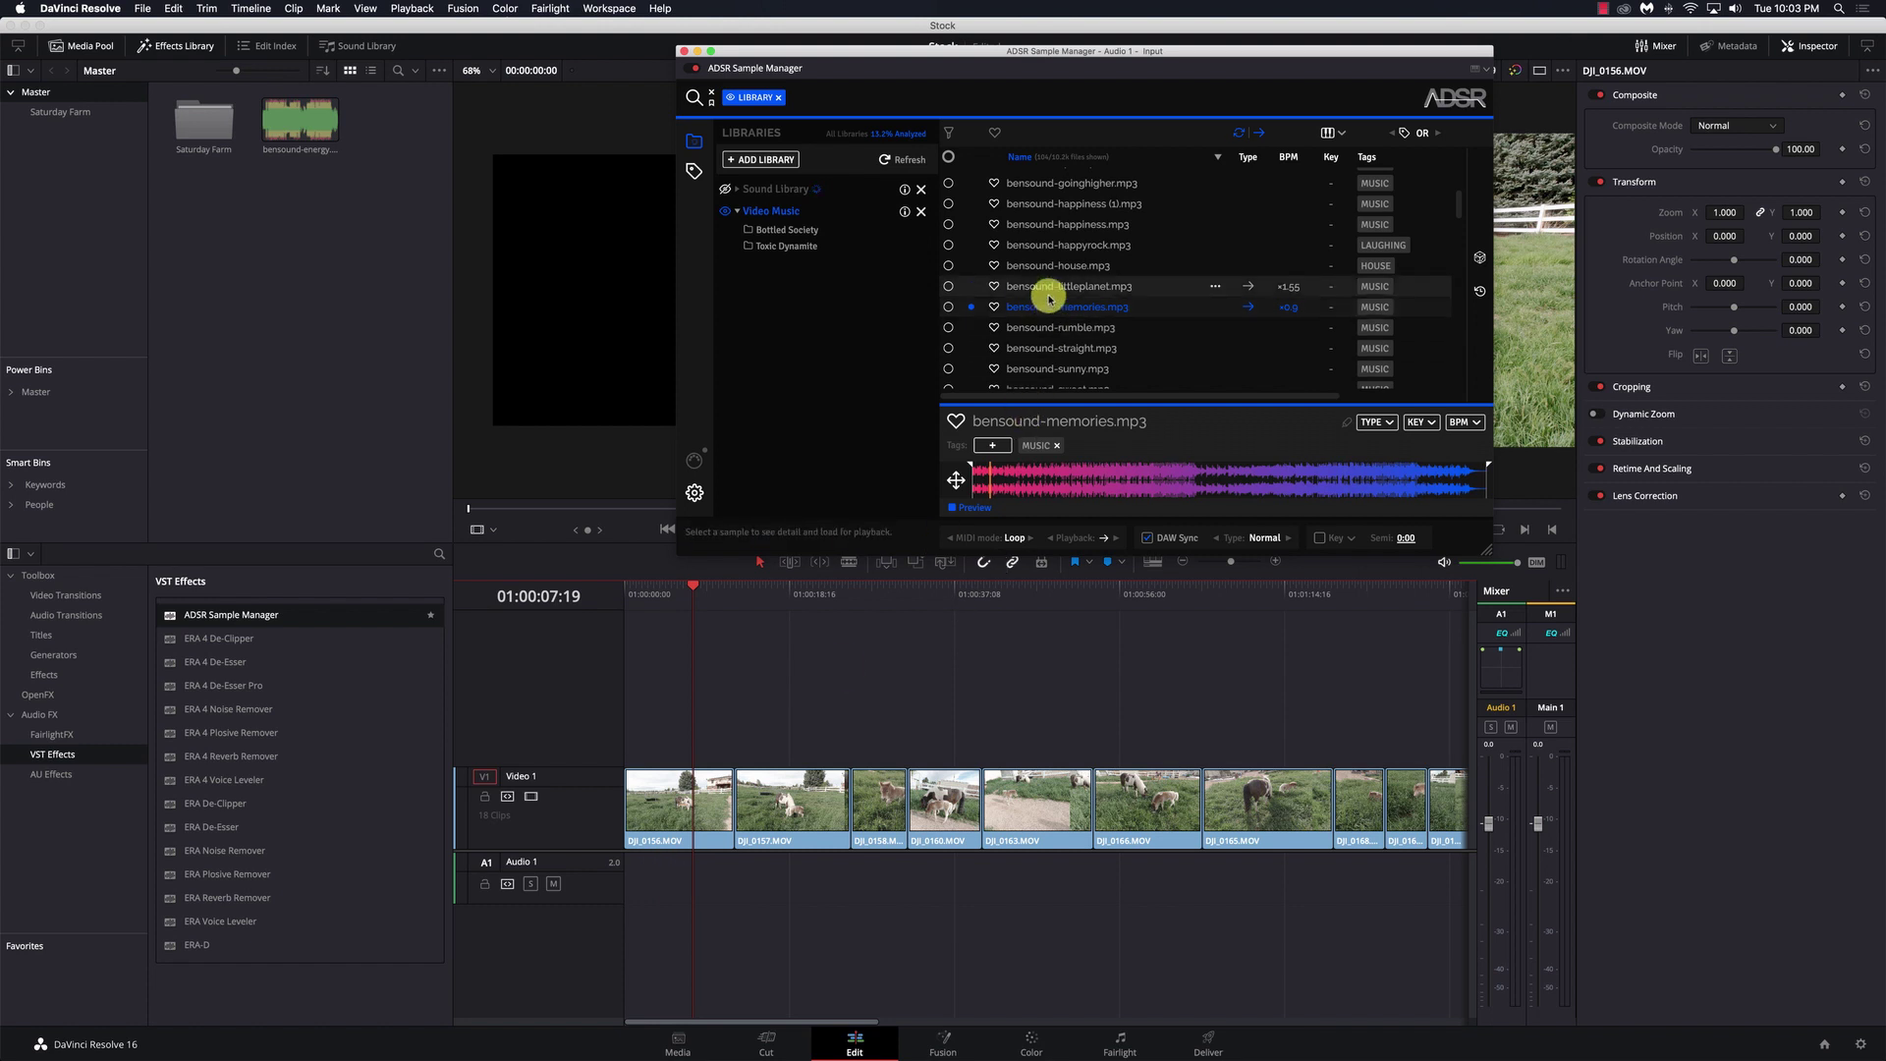
Try dragging bensound-memories.mp3 to Audio 1, then compare it with bensound-rumble.mp3 in preview.
left_click_drag(1041, 301, 570, 882)
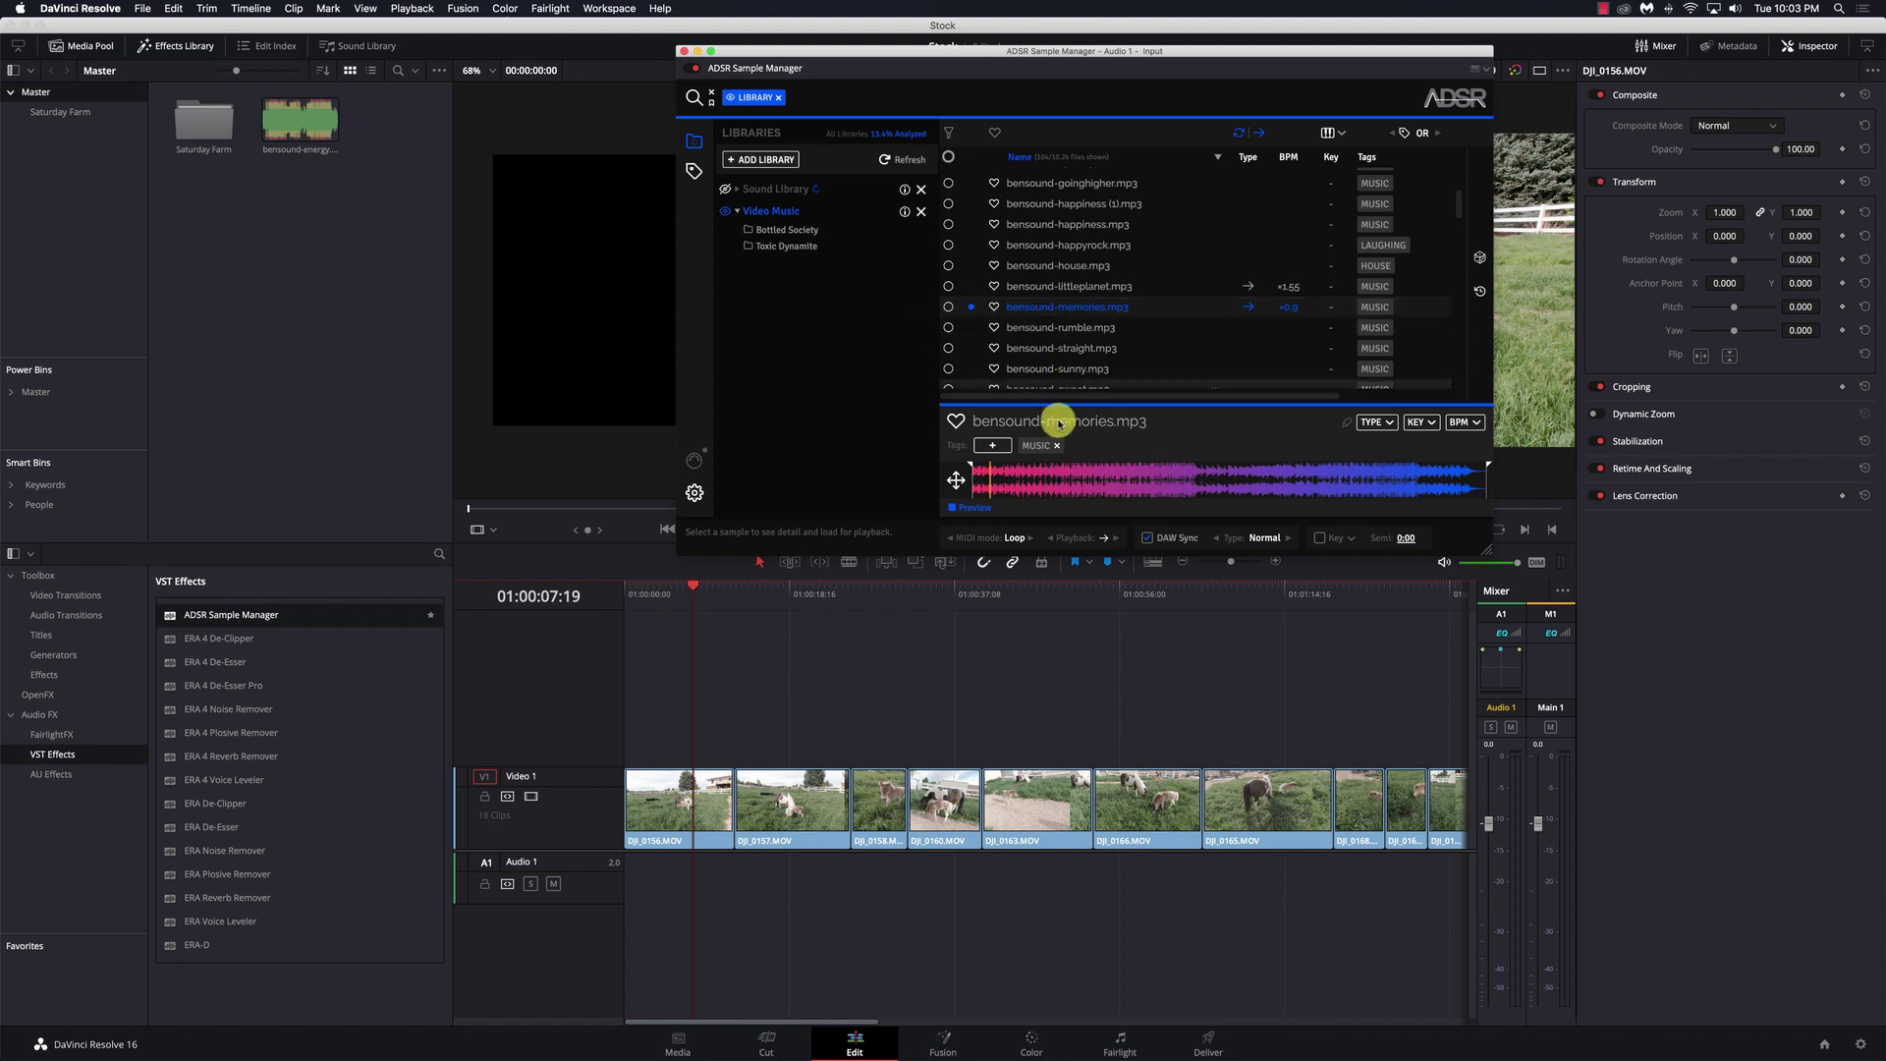
left_click(1034, 333)
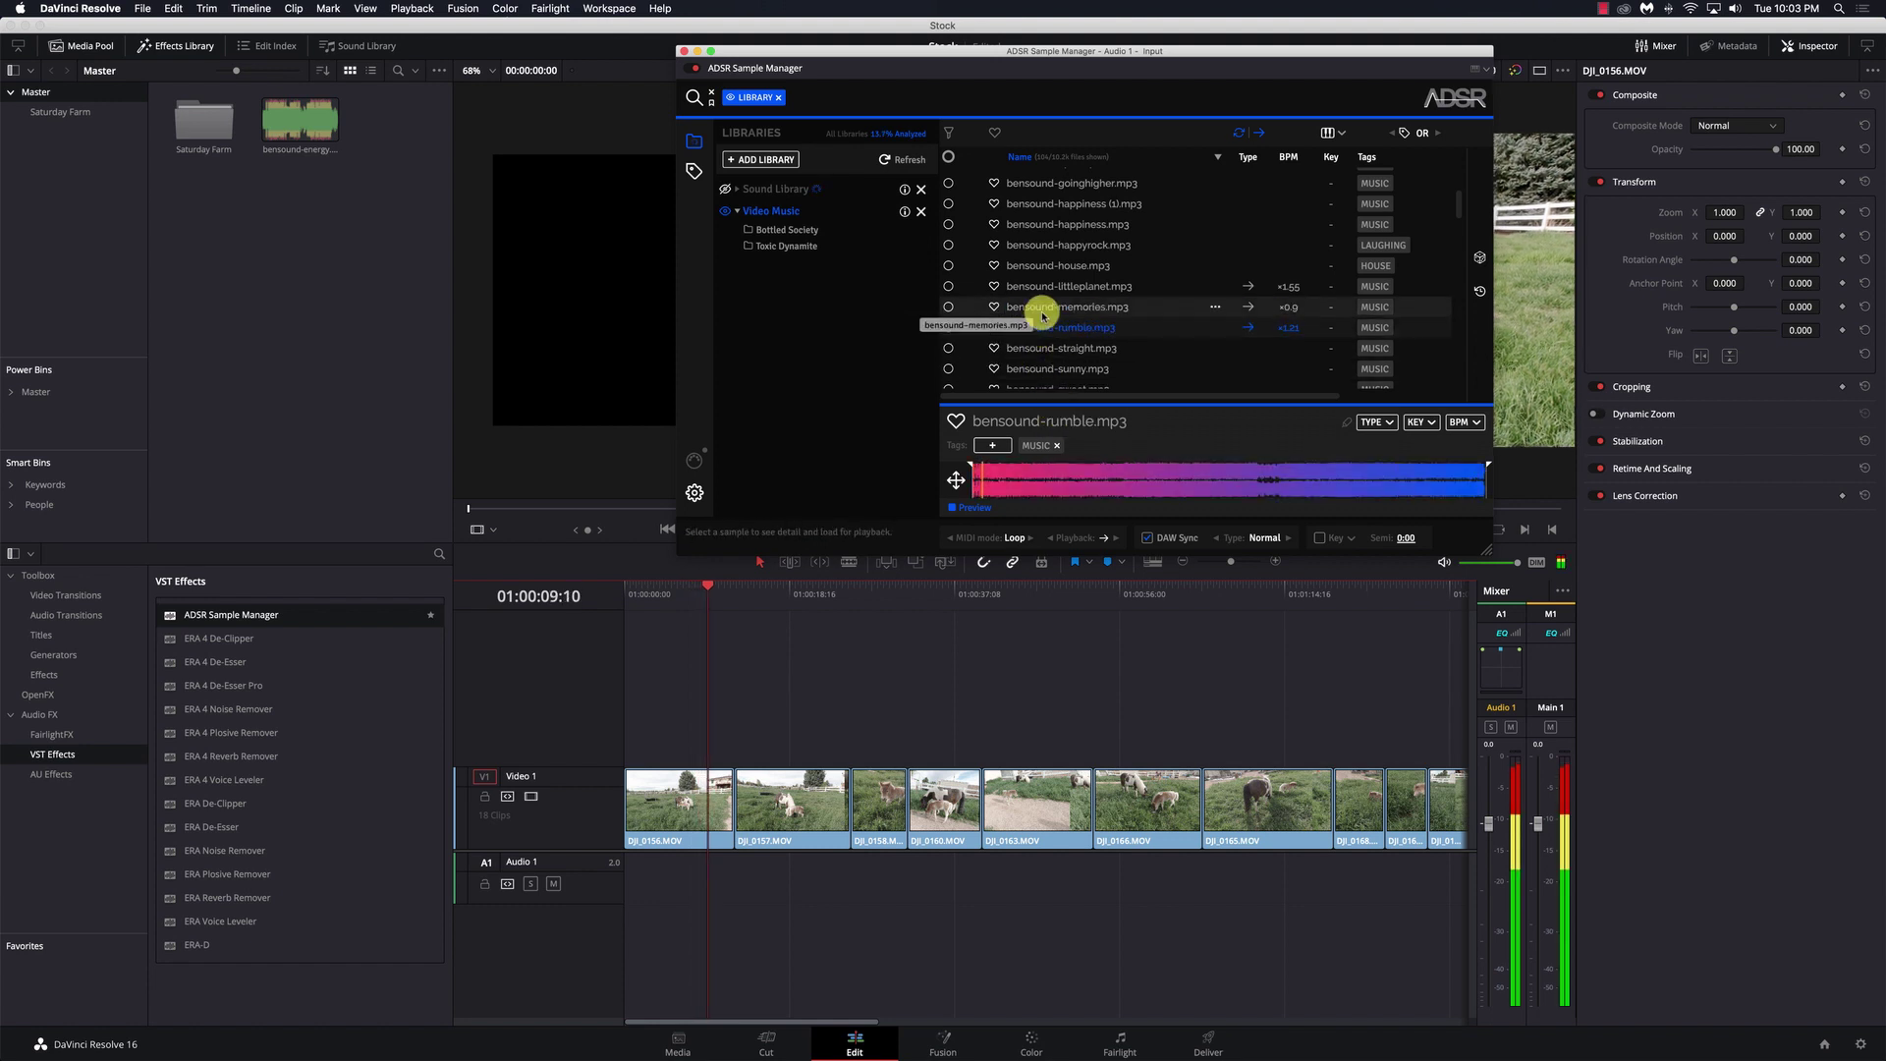
left_click(1042, 310)
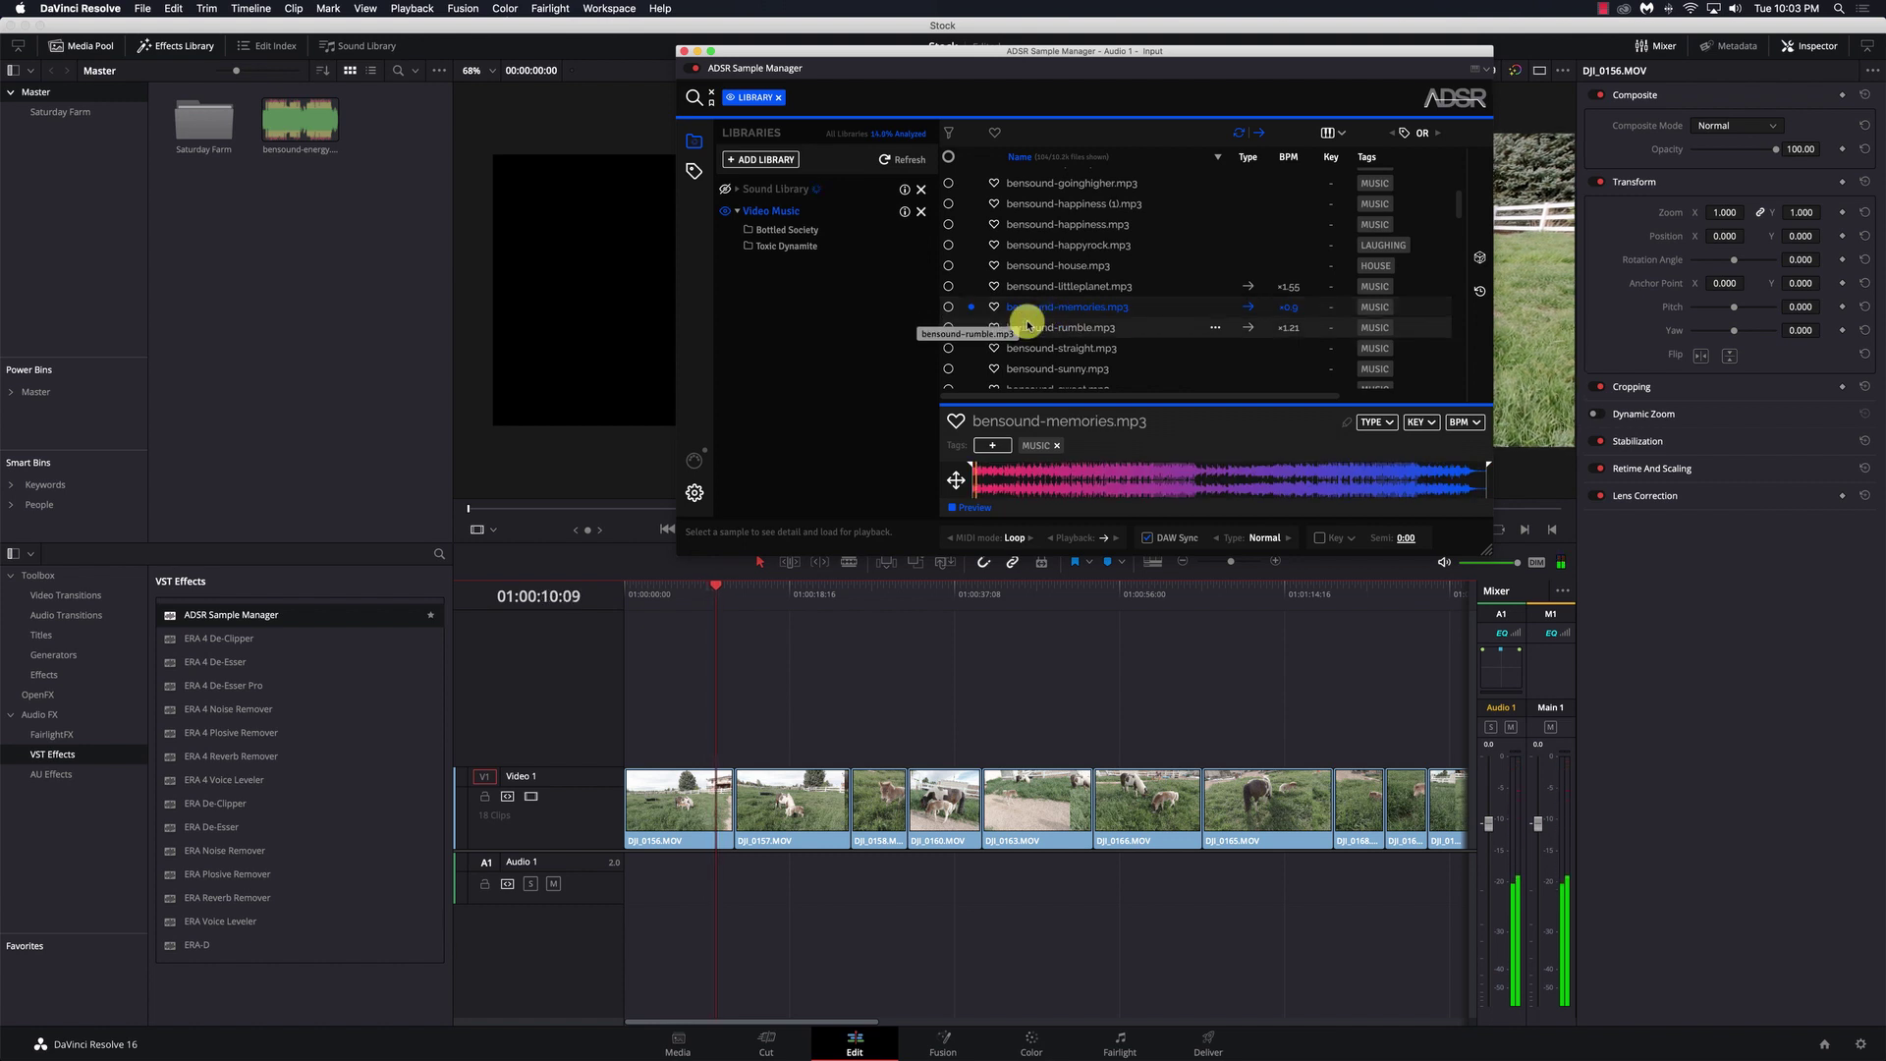
Reveal bensound-memories.mp3 in Finder and drag it onto the Audio 1 track.
right_click(1034, 313)
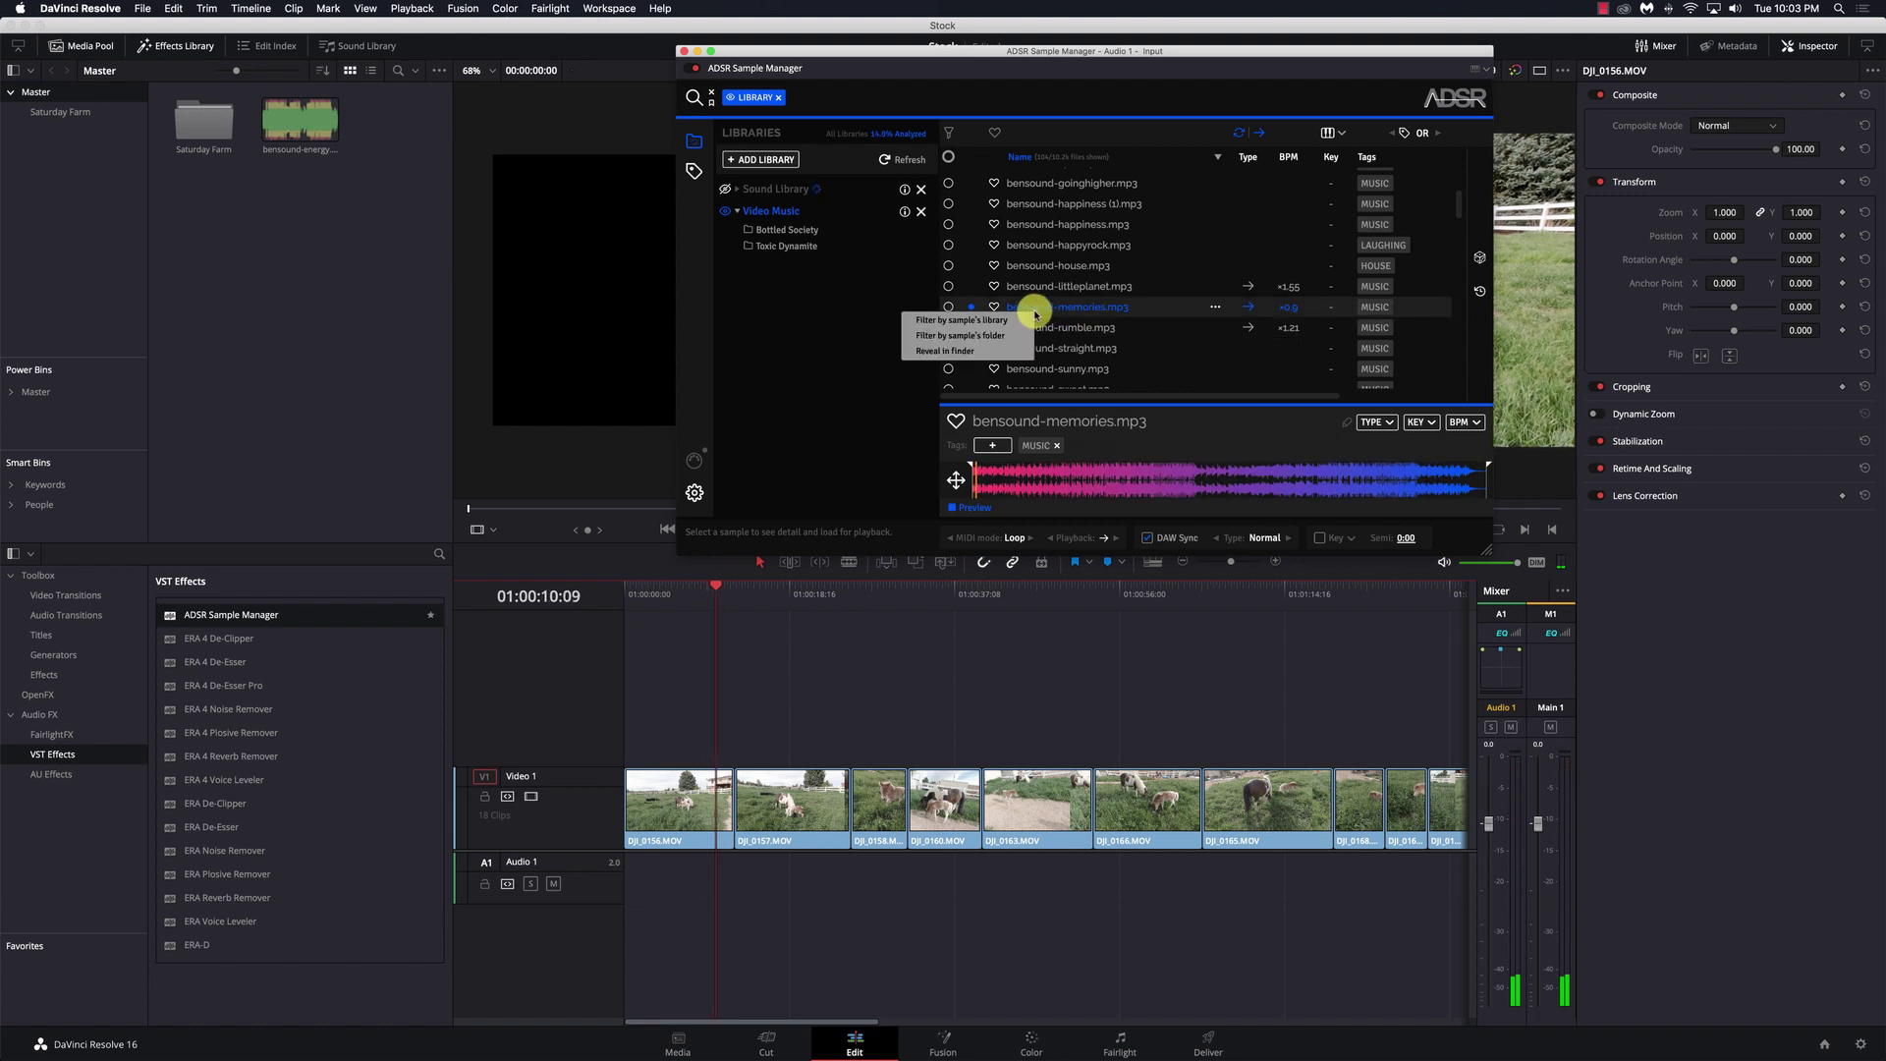
left_click(1689, 373)
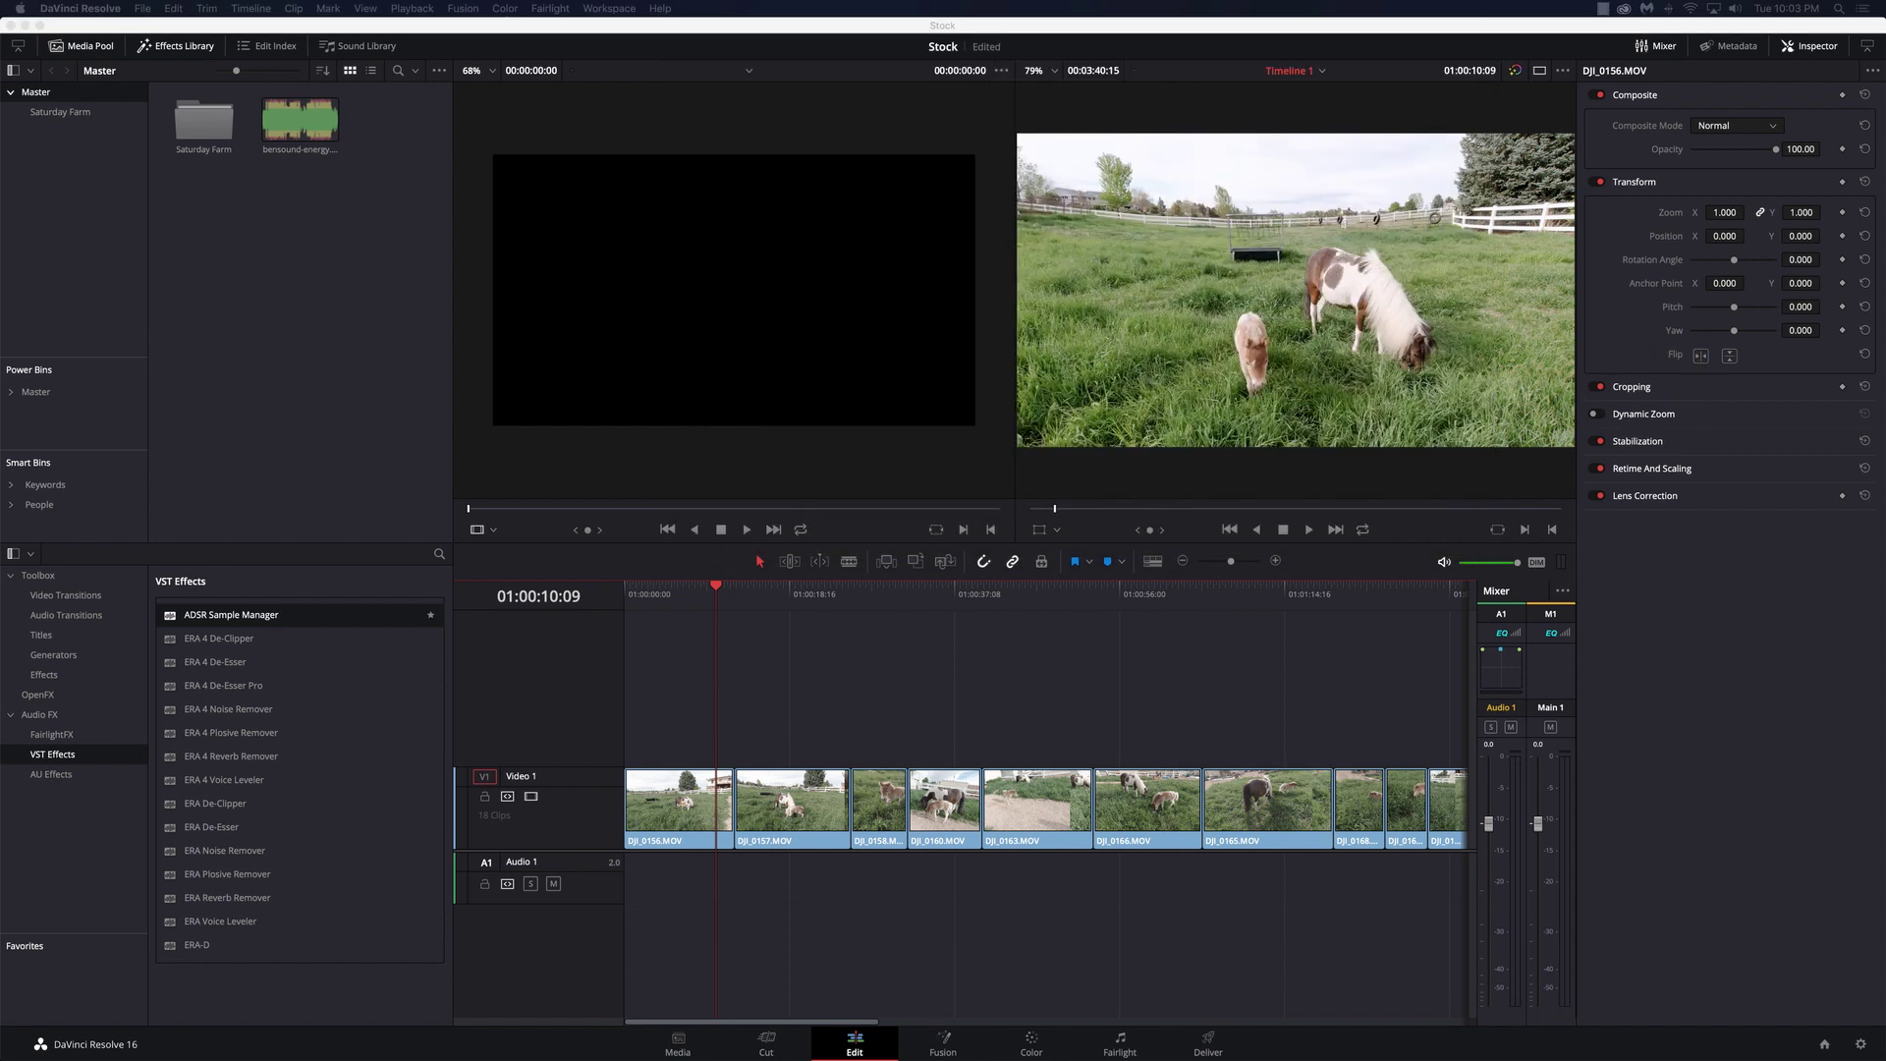
left_click_drag(421, 85, 724, 219)
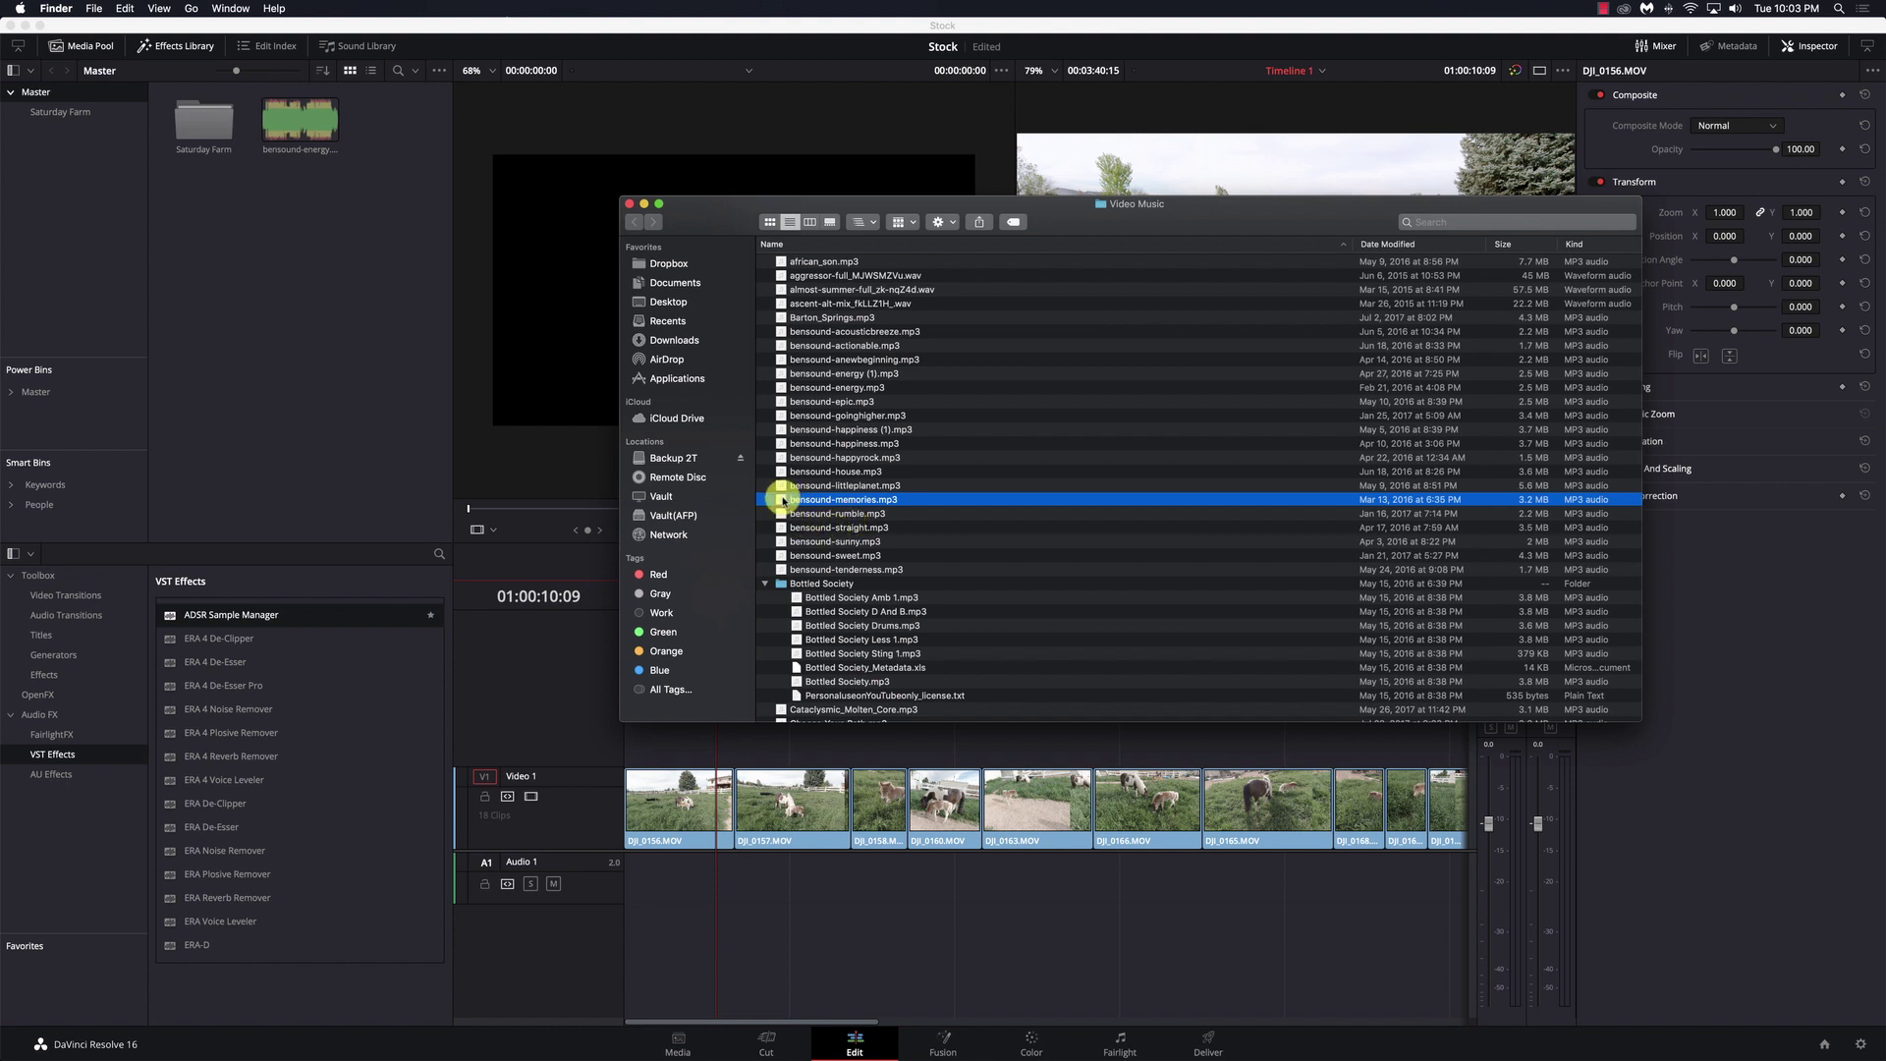
left_click_drag(778, 501, 631, 882)
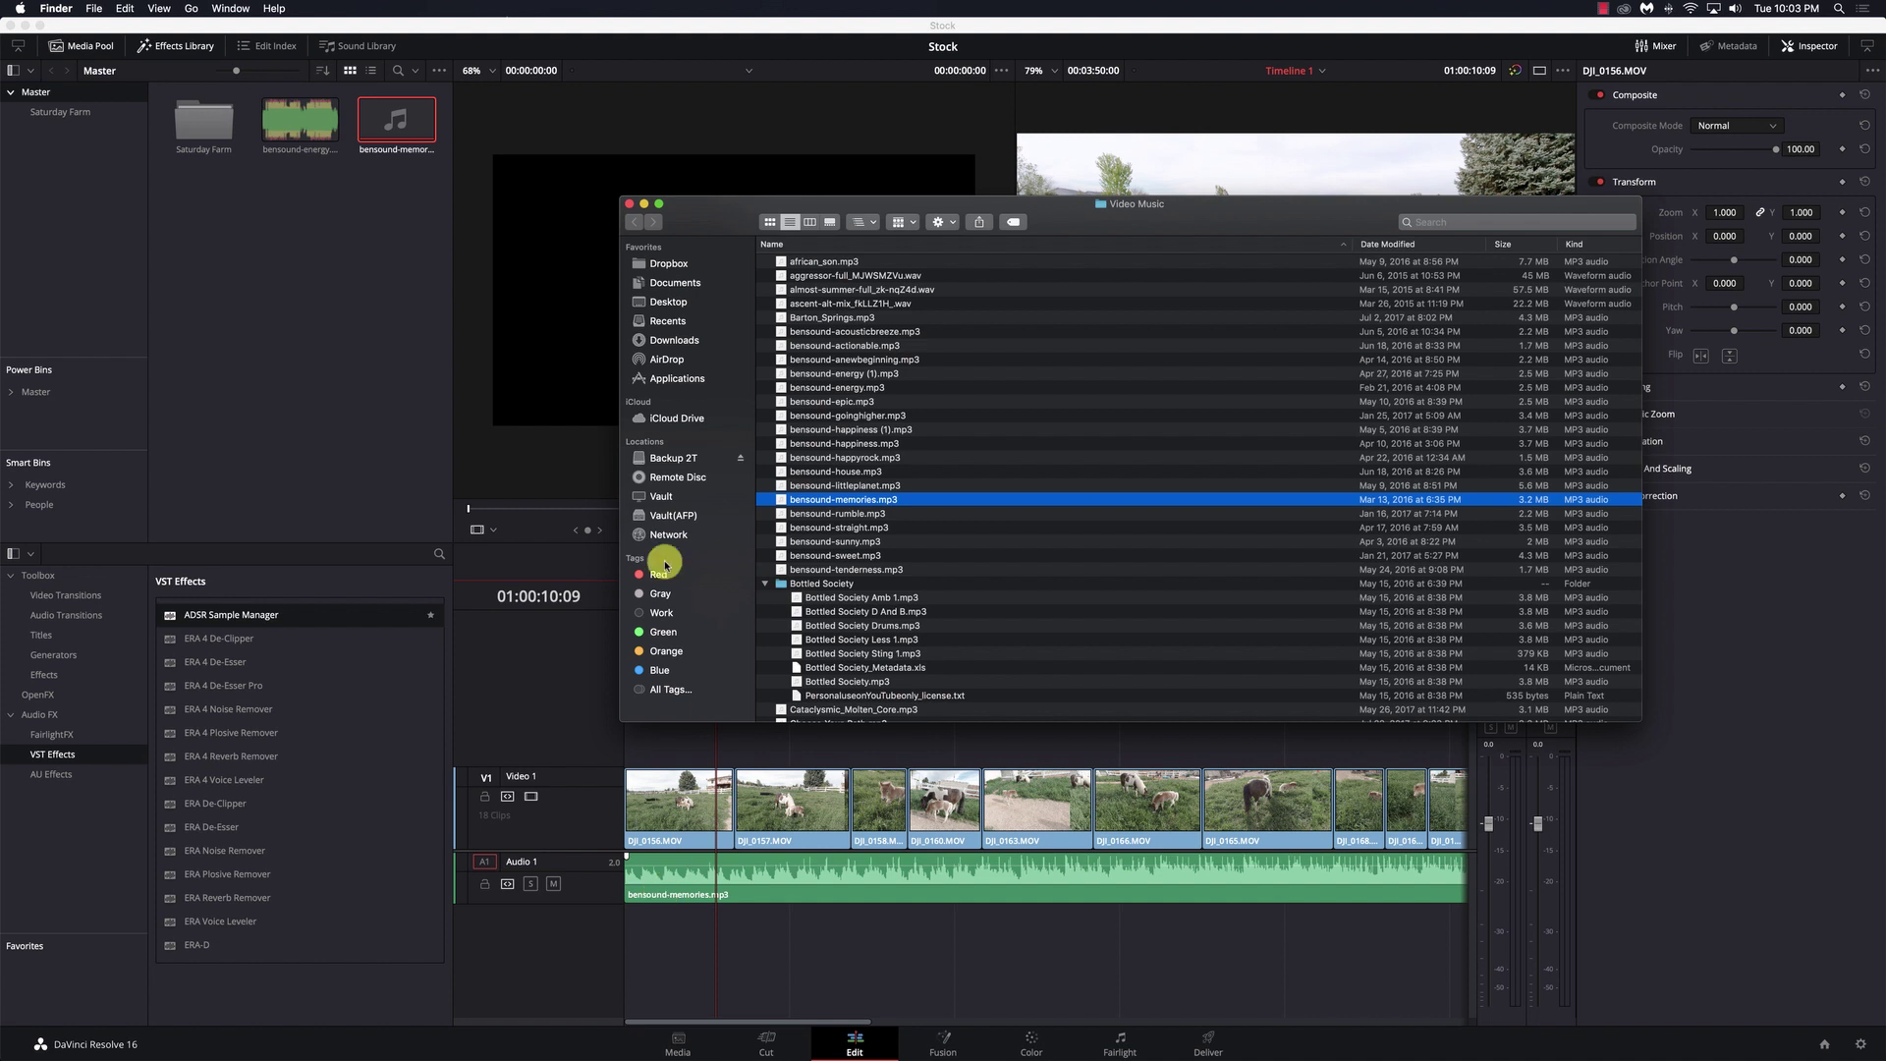
Close Finder and play the edit from near the start with bensound-memories.mp3 underneath.
left_click(628, 201)
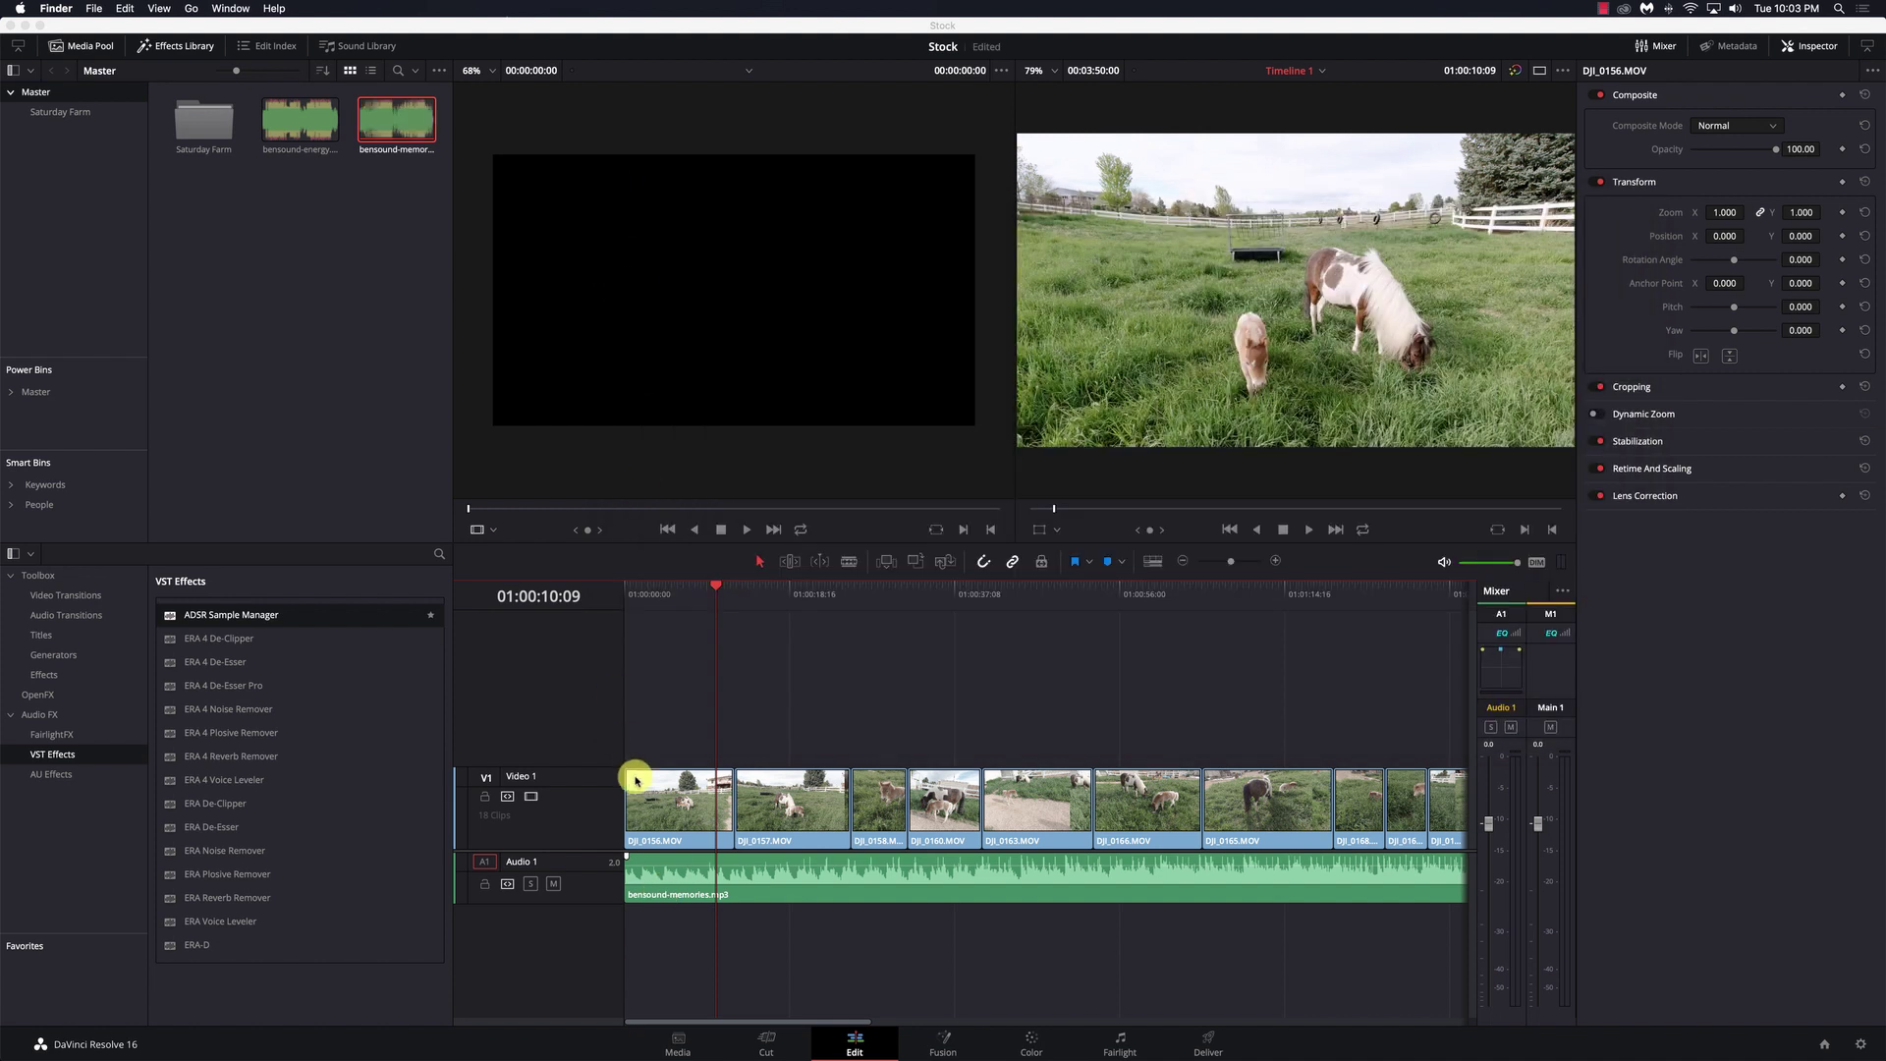
left_click(661, 634)
left_click(645, 592)
key("space")
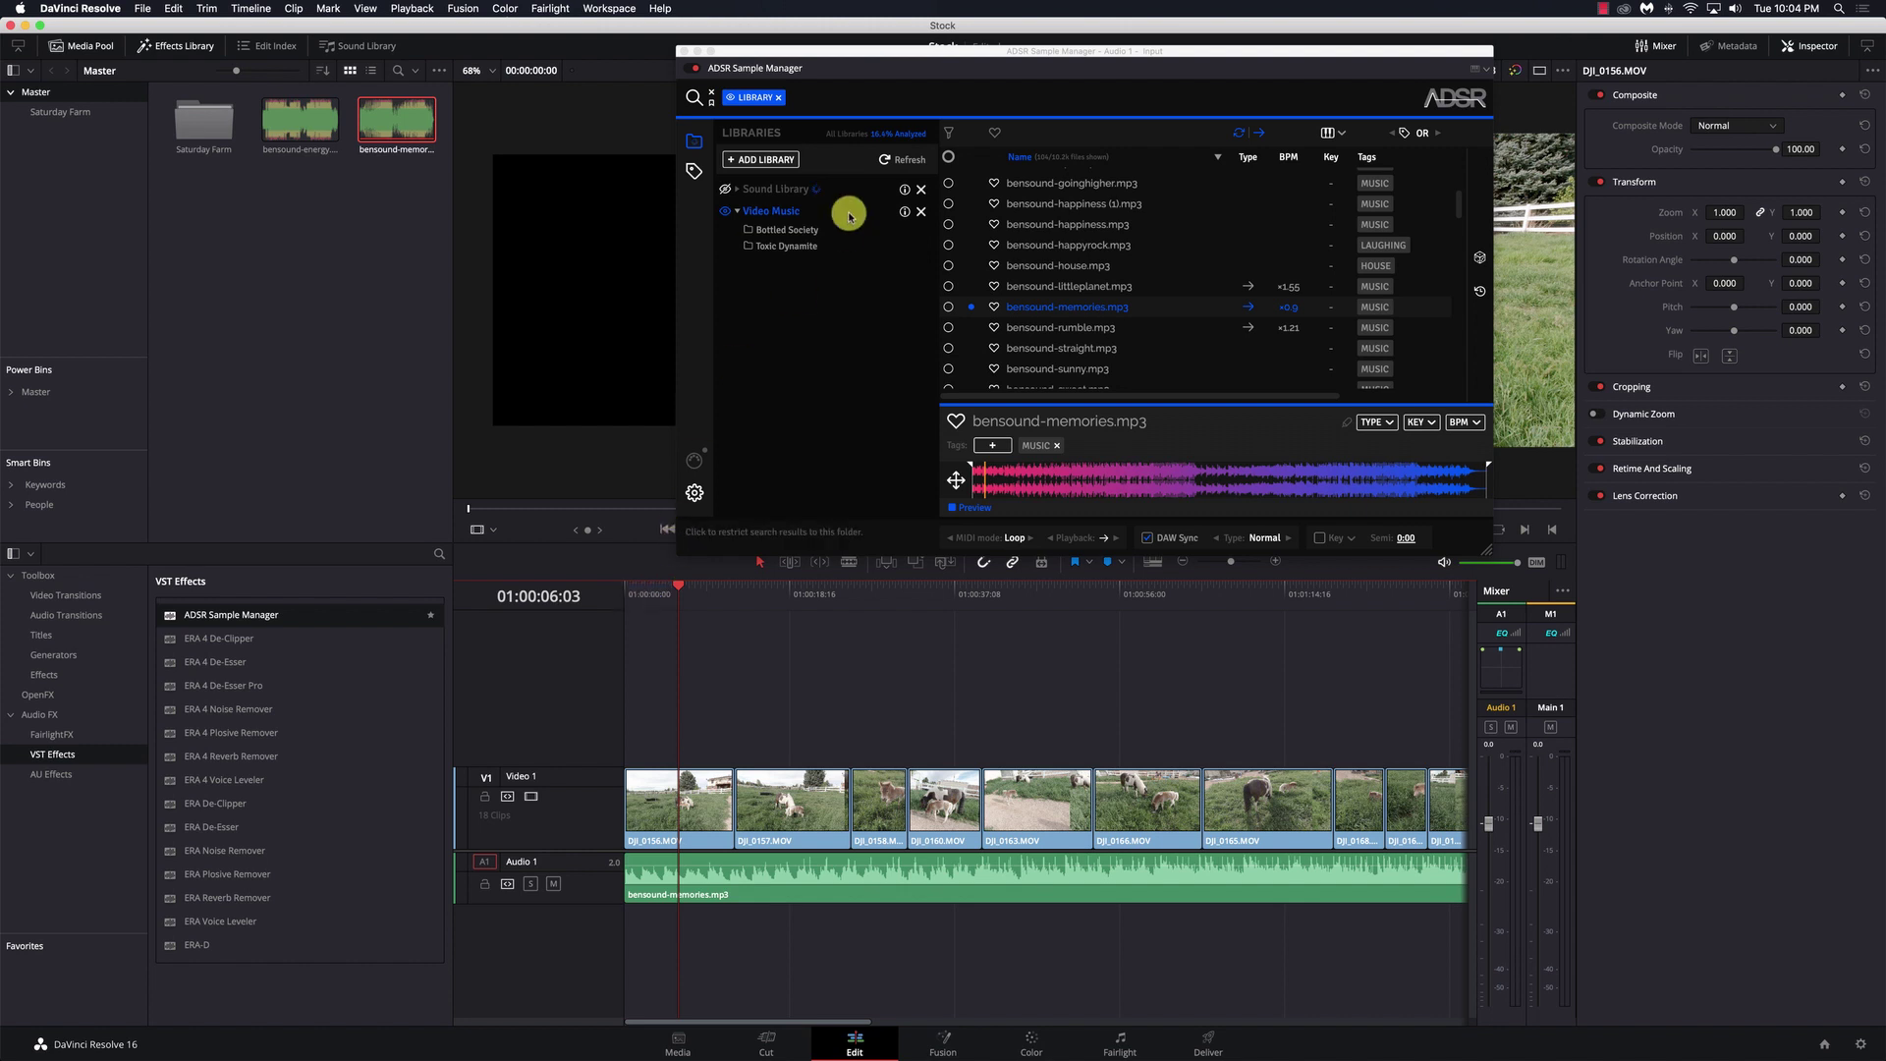
Collapse Video Music and expand the Sound Library to show its Transportation folder.
left_click(736, 213)
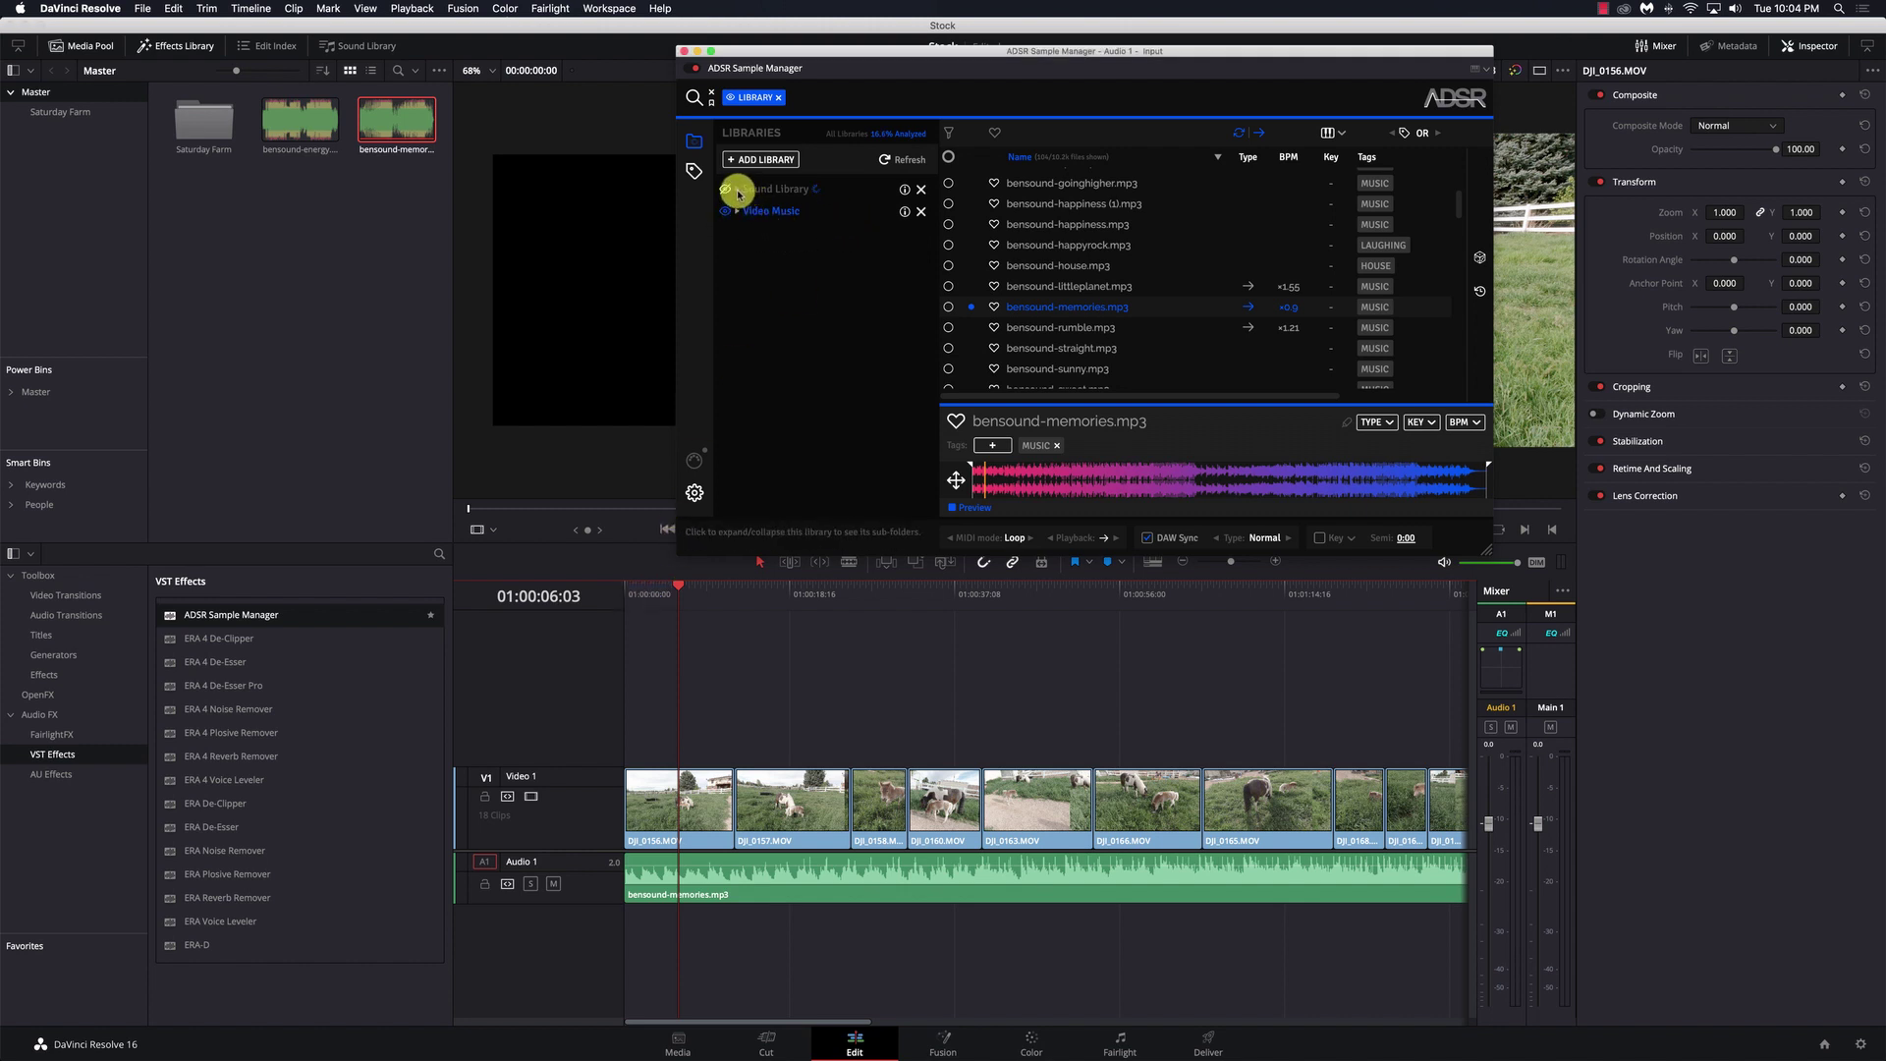
left_click(737, 191)
left_click(737, 190)
left_click(736, 191)
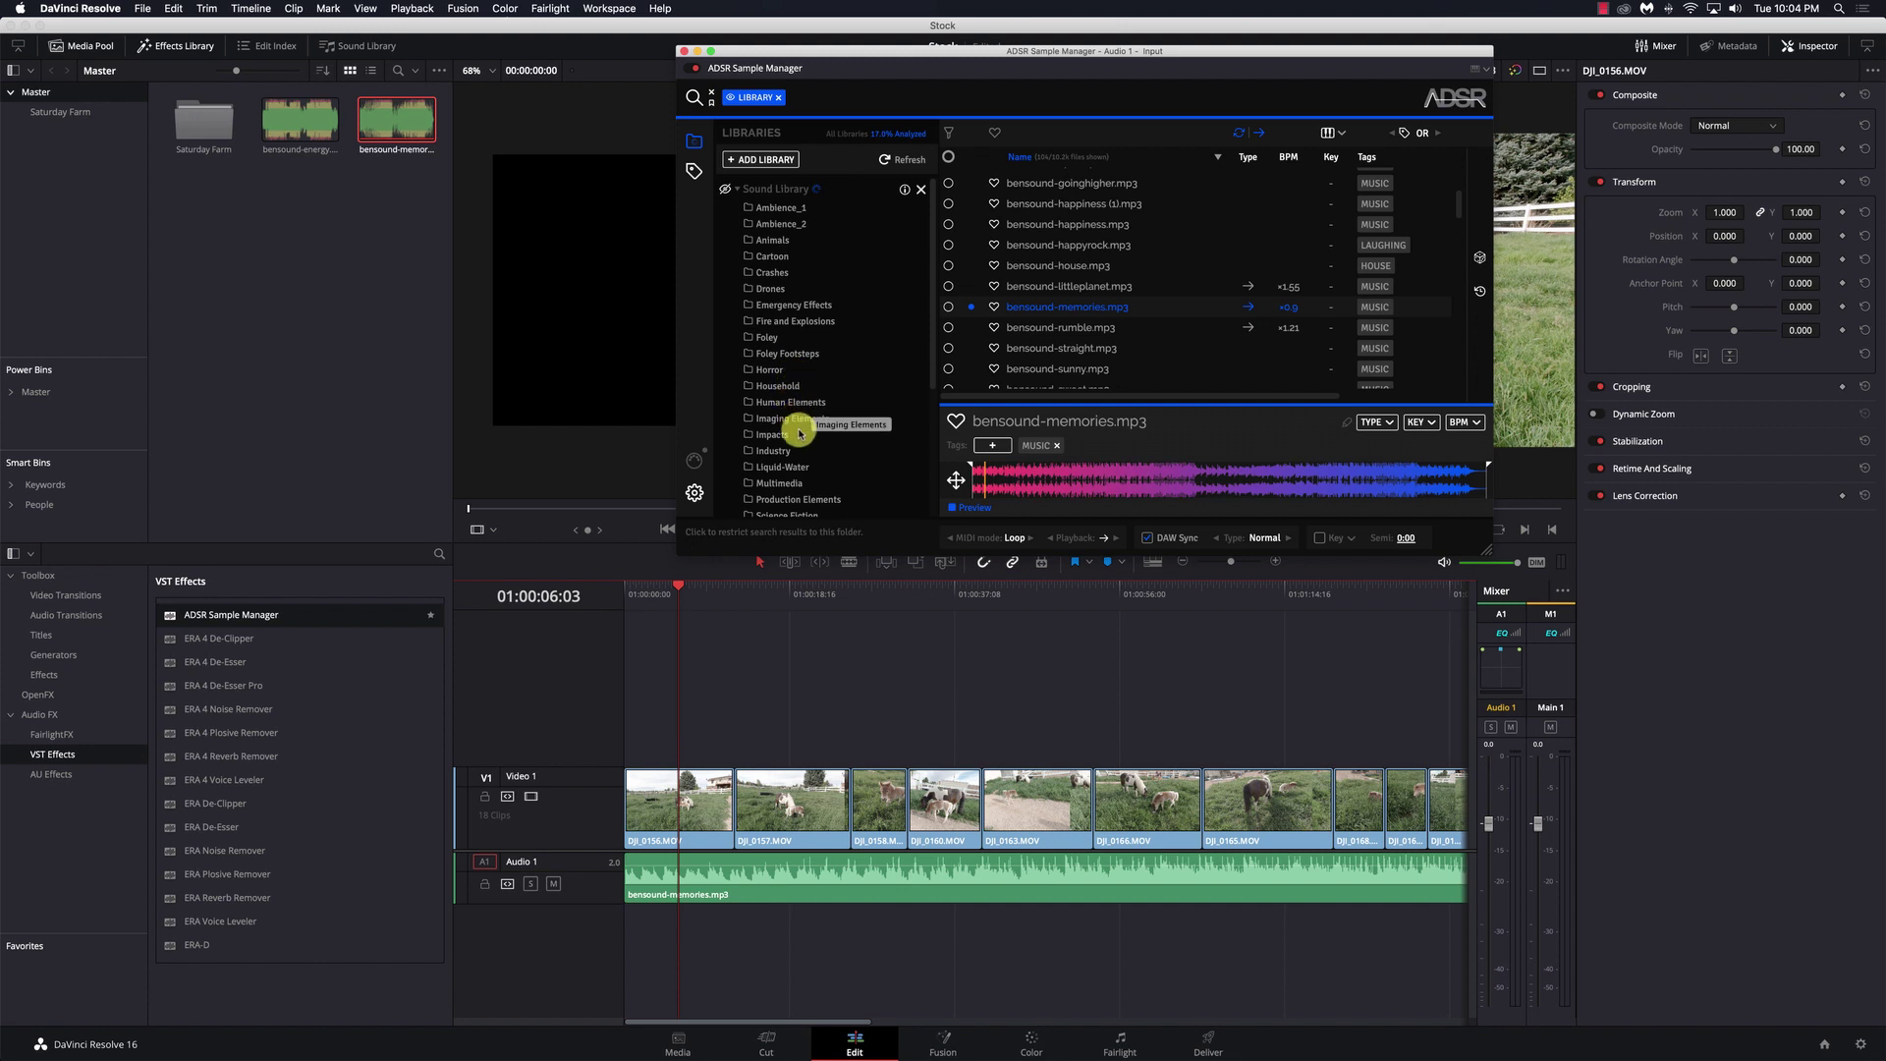
scroll(807, 491, "down", 3)
scroll(807, 491, "down", 5)
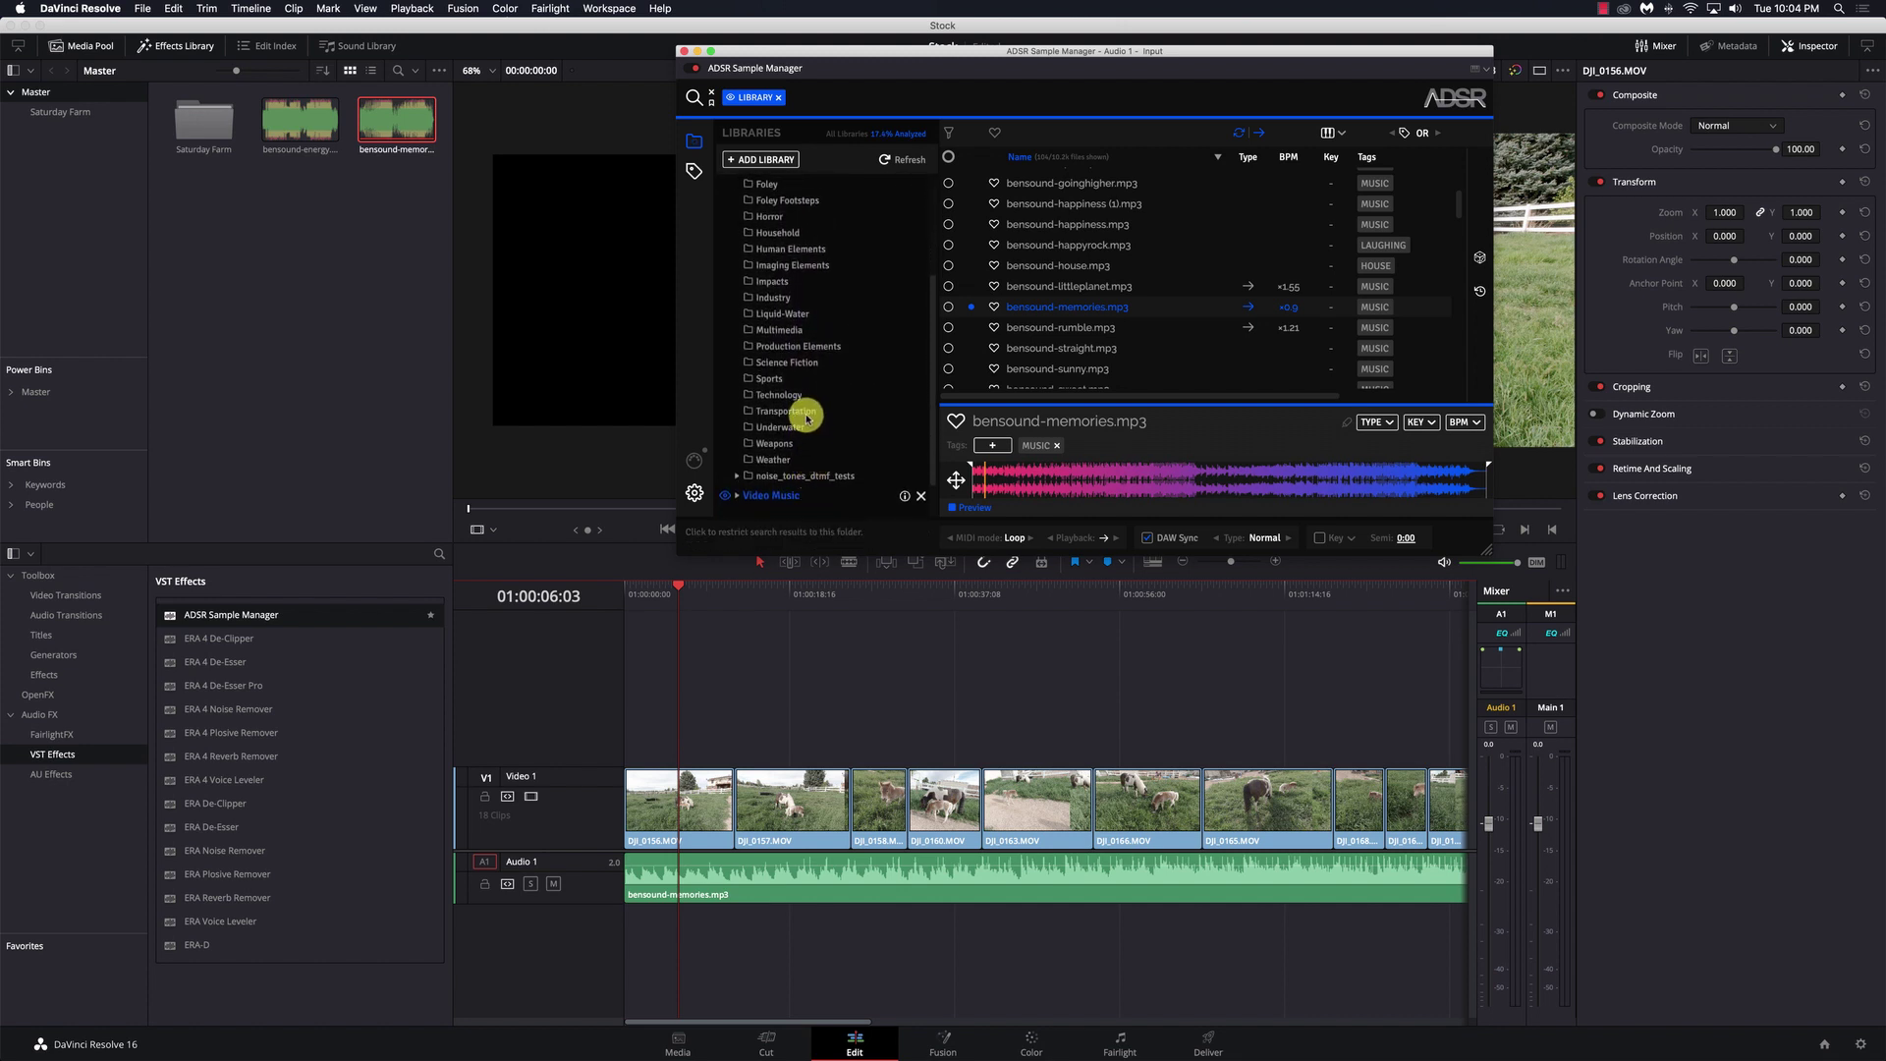
left_click(807, 414)
Load Transportation Auto Air Conditioner Level Four 01.wav and audition it briefly.
left_click(1094, 321)
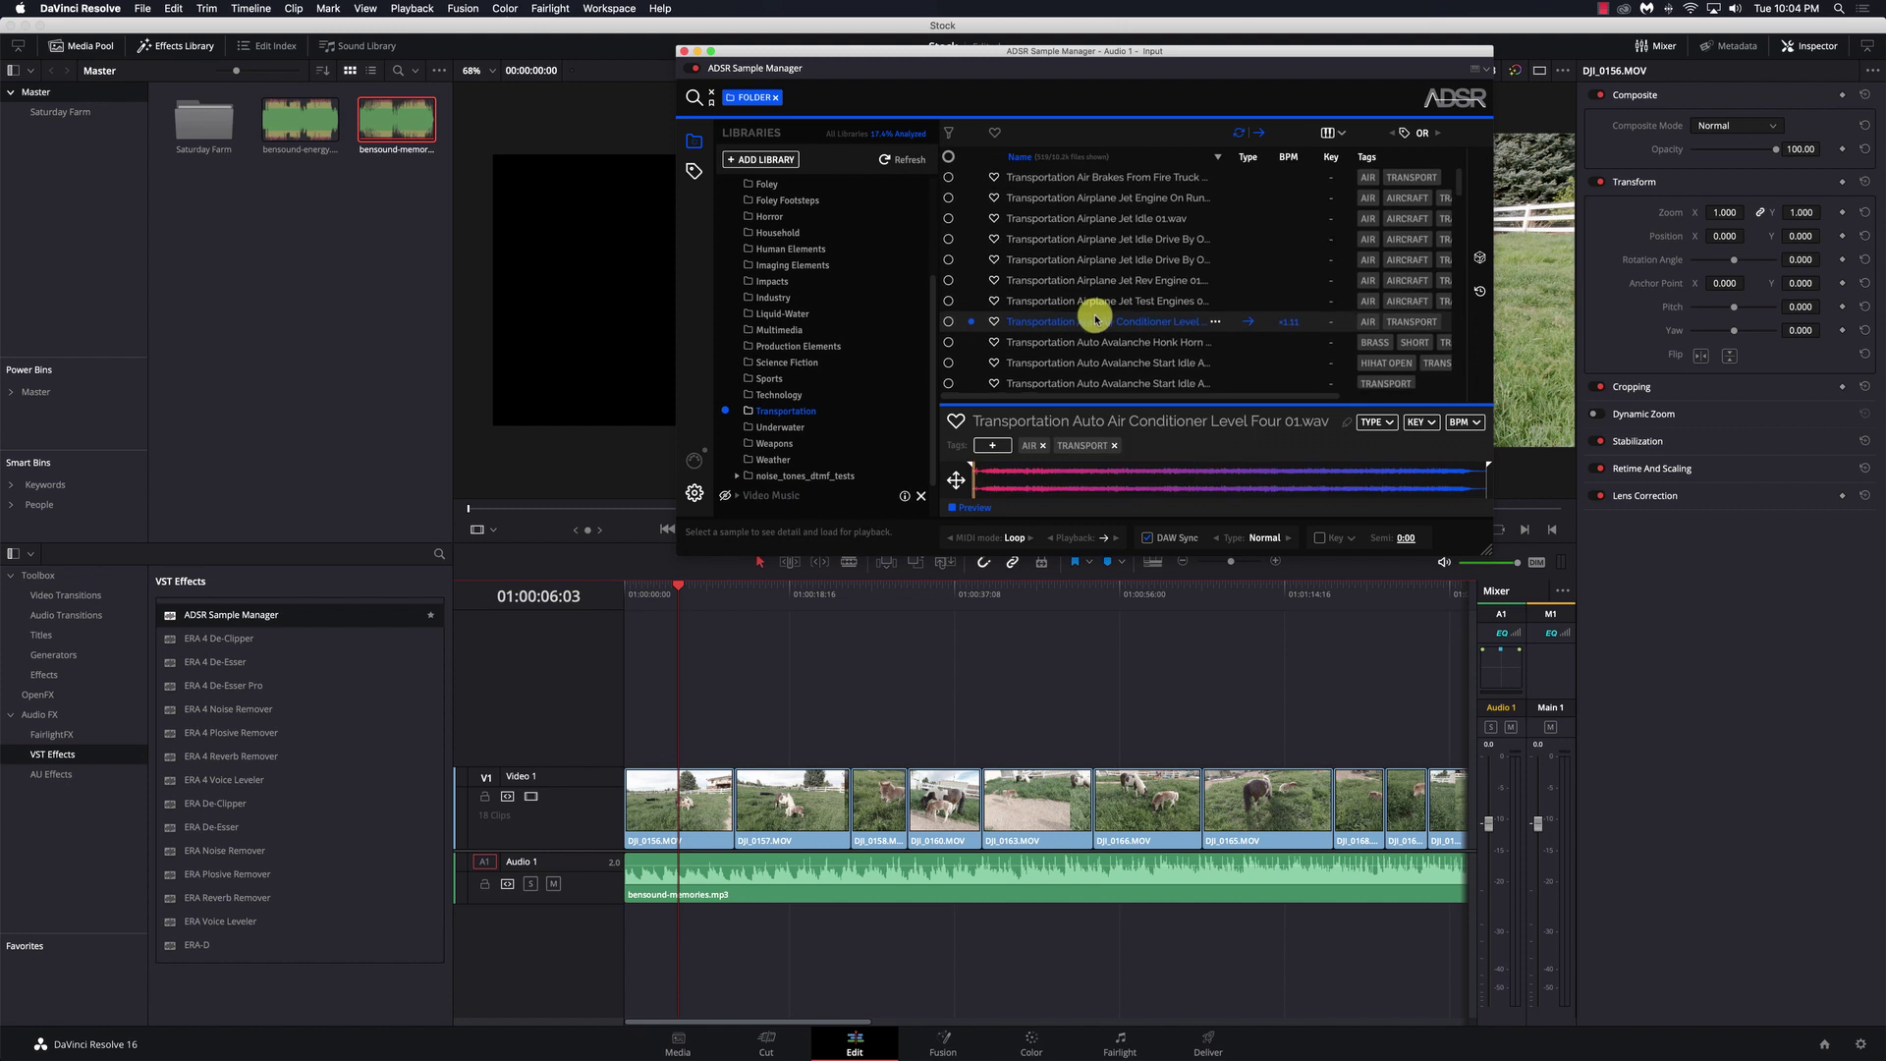
key("space")
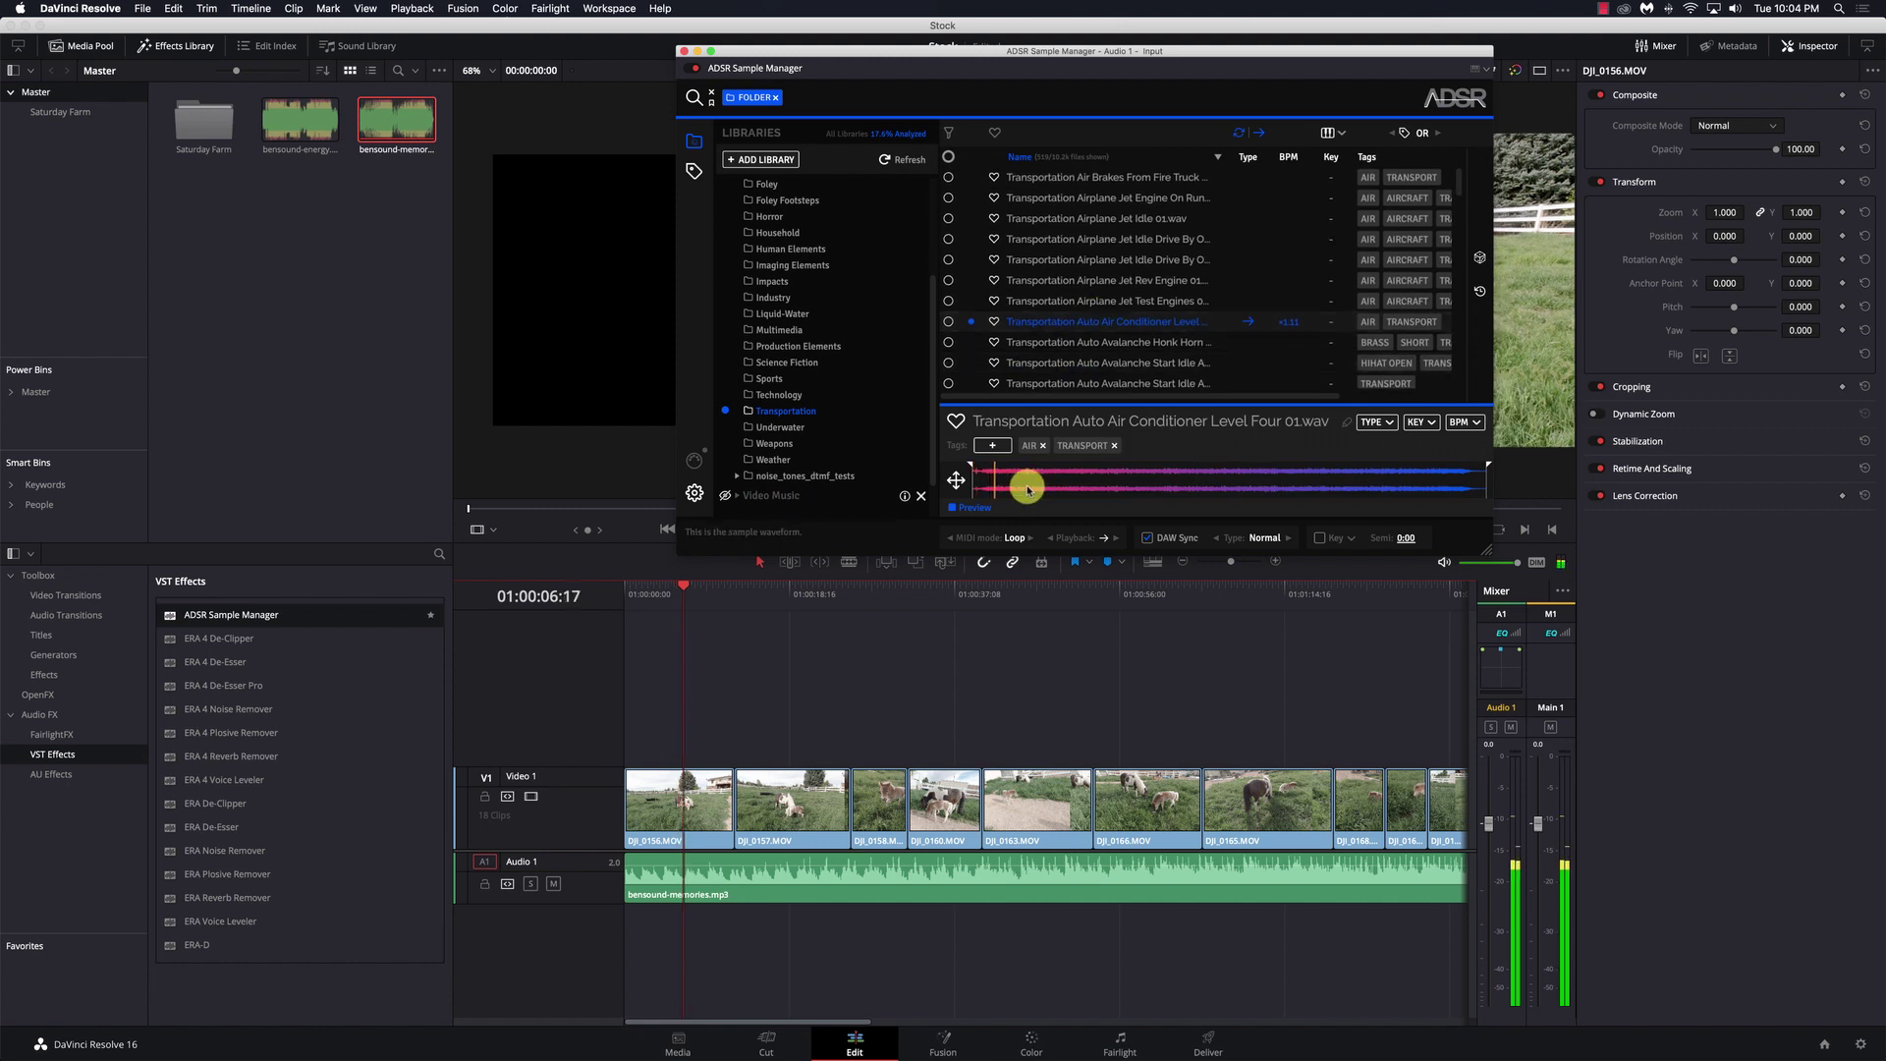
left_click(709, 613)
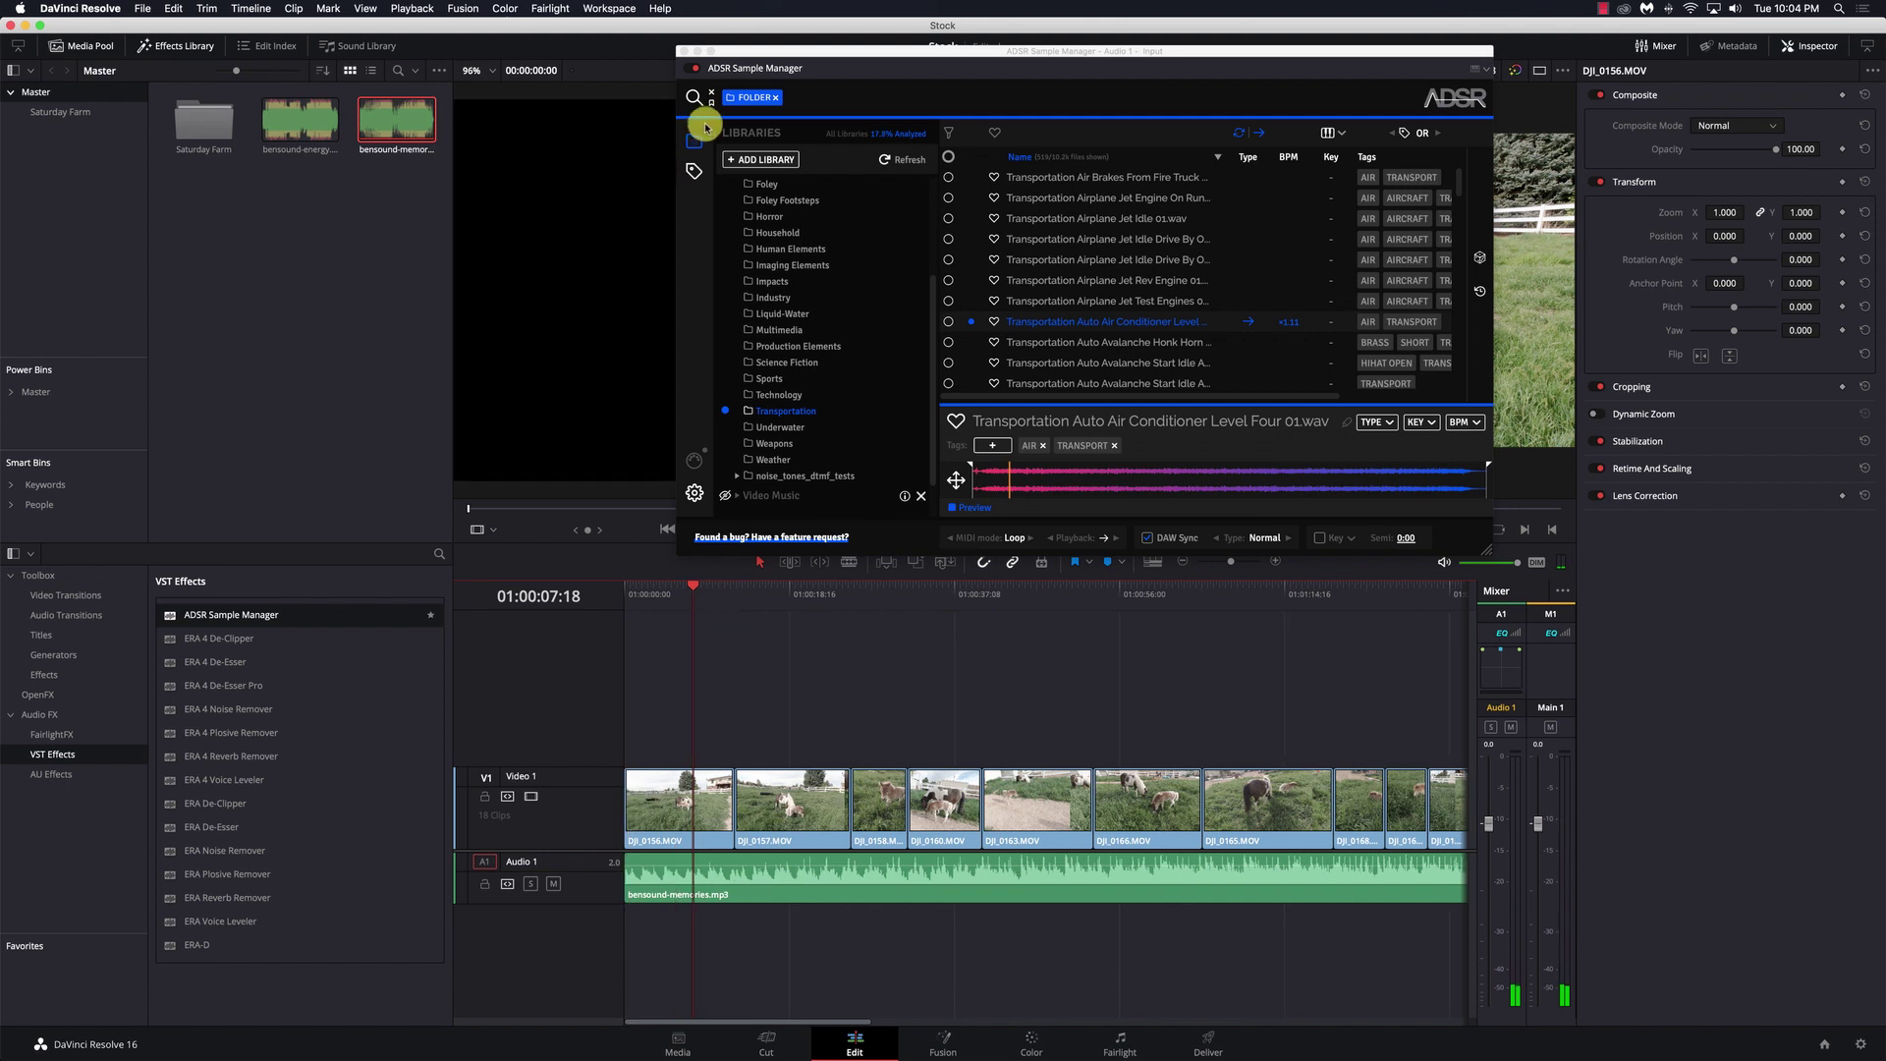
left_click_drag(756, 54, 676, 122)
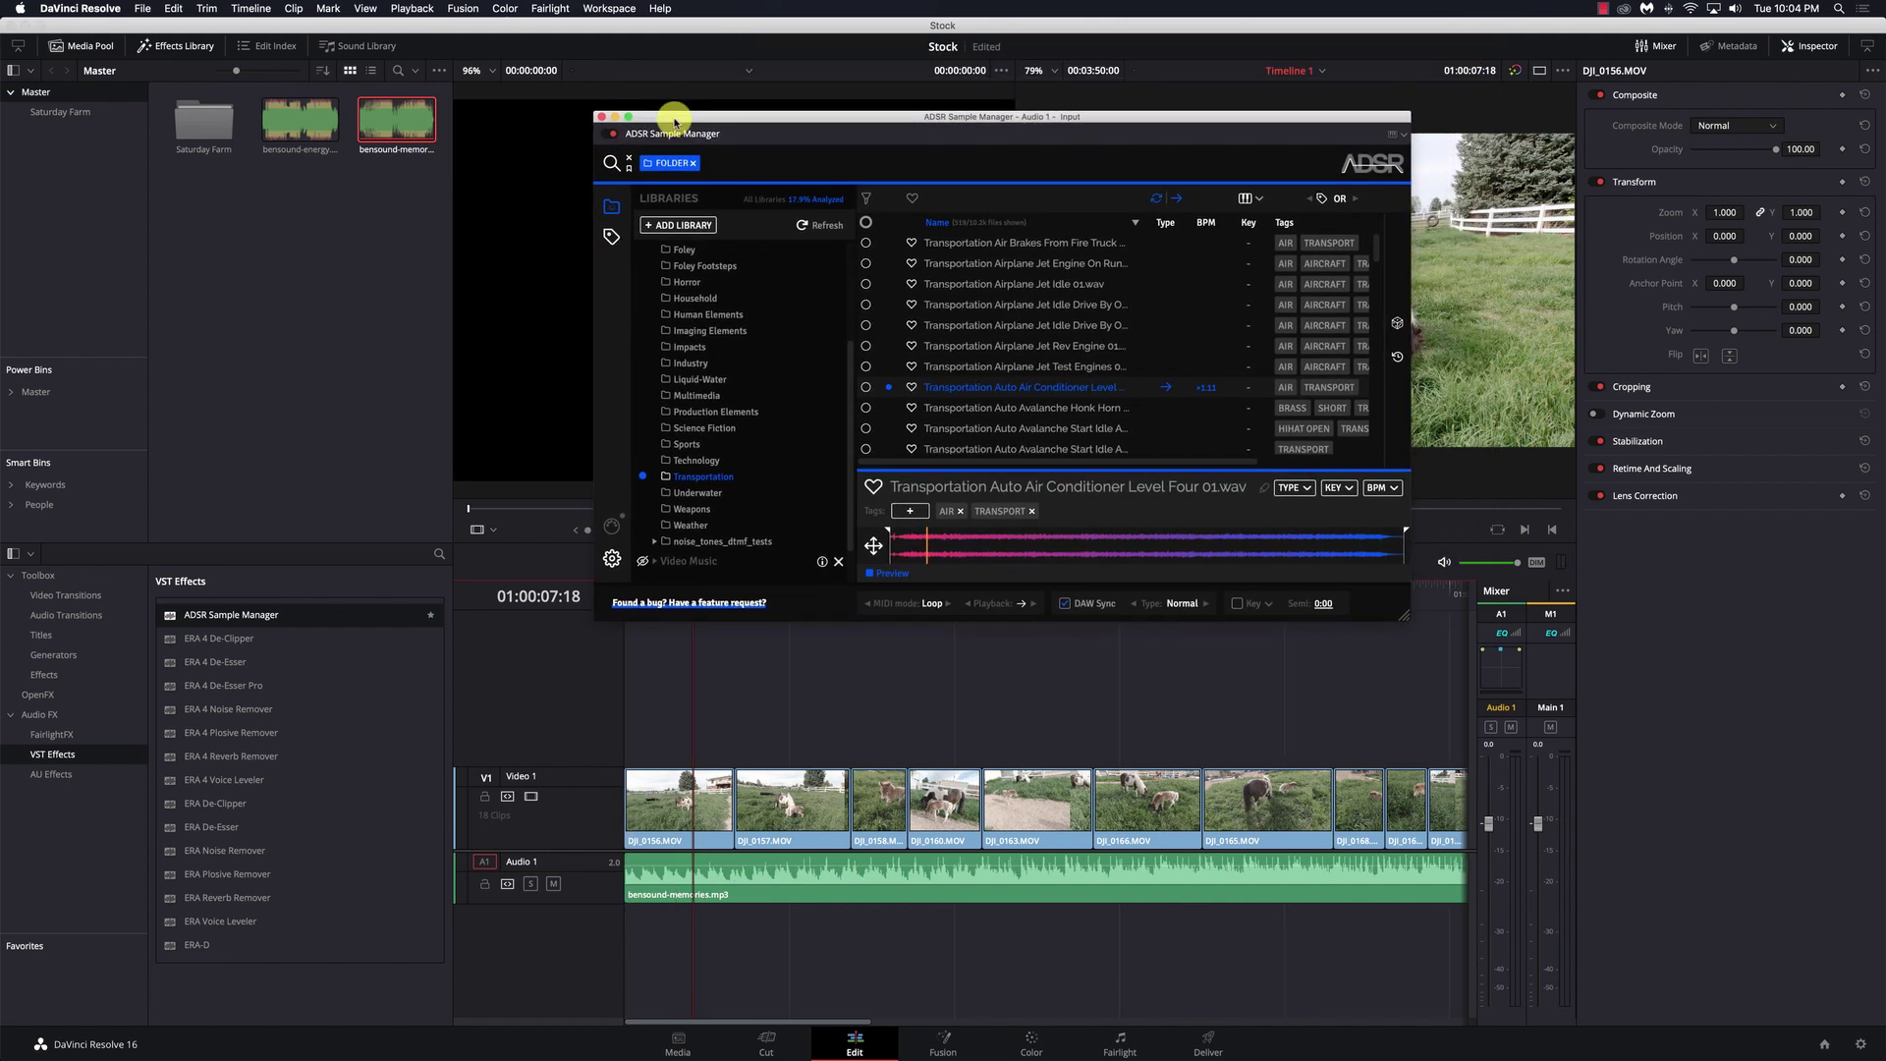